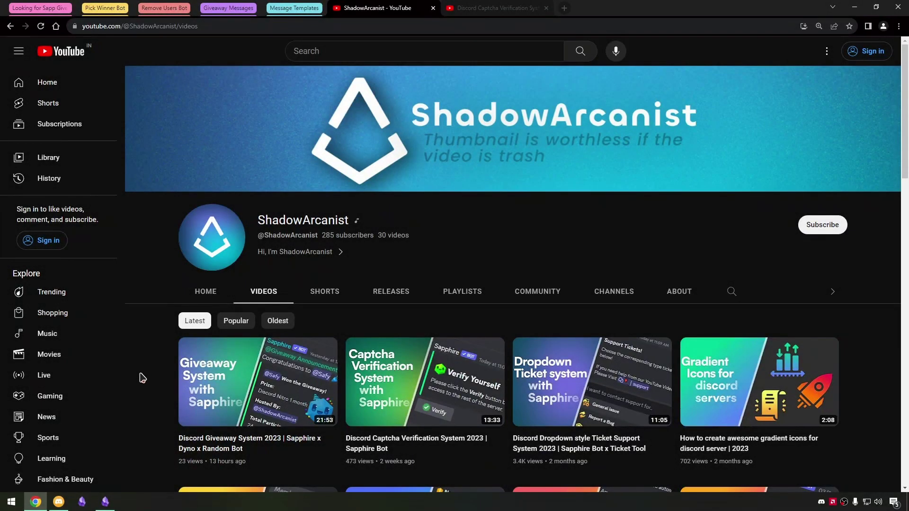
# Step: Look through the latest uploads on the YouTube channel's video list
pyautogui.scroll(-1, 142, 378)
pyautogui.moveTo(178, 395)
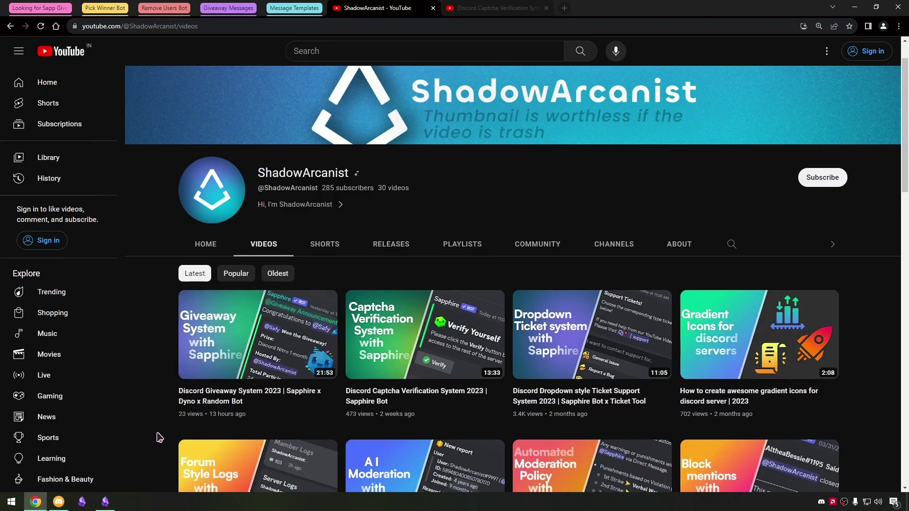
pyautogui.scroll(-1, 160, 438)
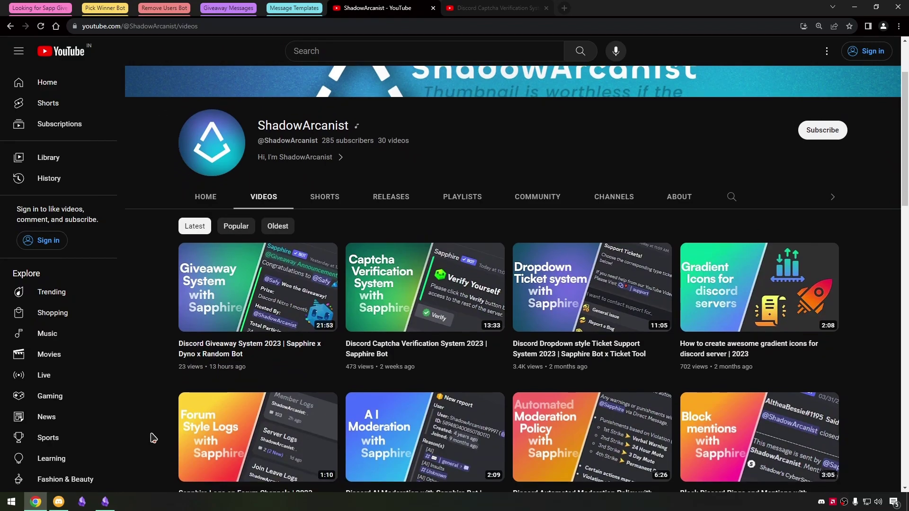
# Step: Switch to Discord, open the linked support thread about an application system with Sapphire, and highlight the reply about whether it is possible
pyautogui.click(61, 501)
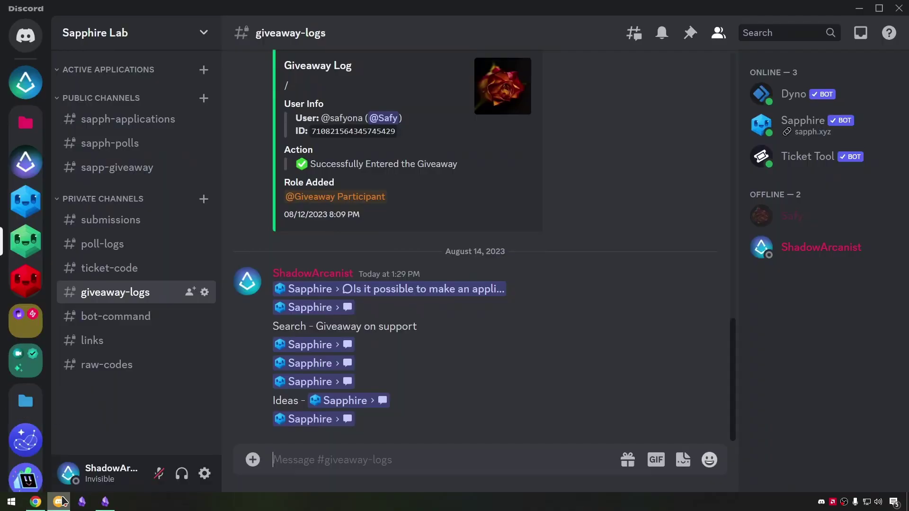
pyautogui.click(381, 289)
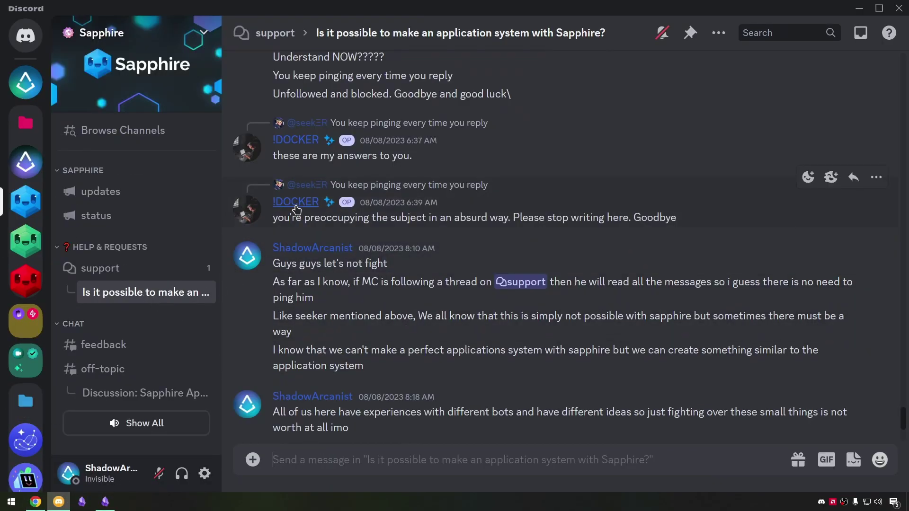
pyautogui.moveTo(104, 274)
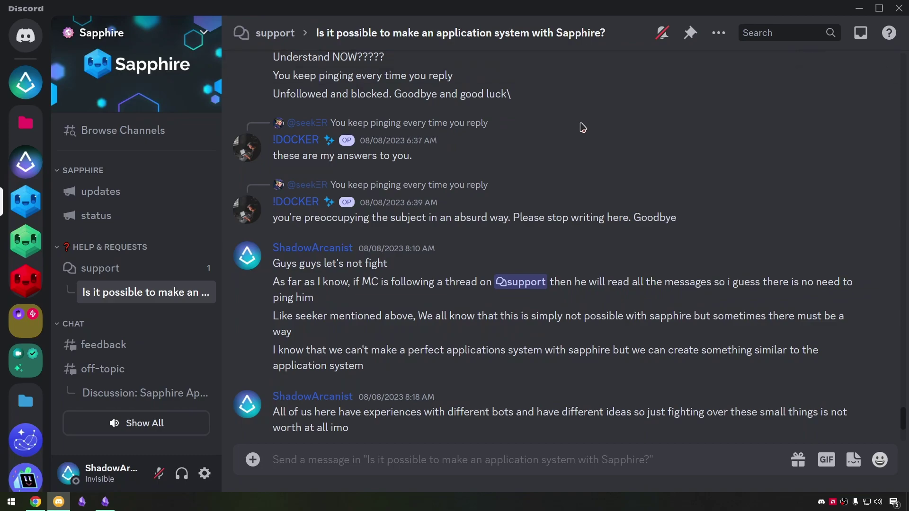
pyautogui.scroll(-5, 530, 223)
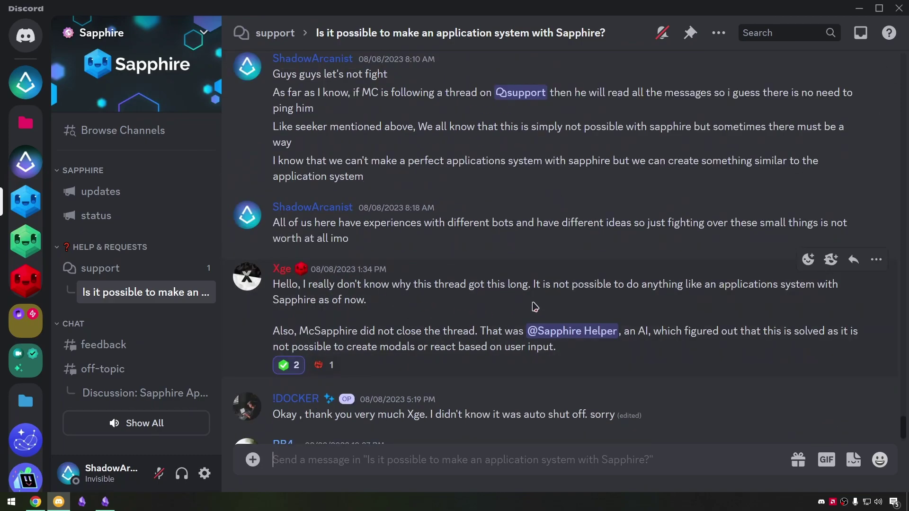
pyautogui.moveTo(533, 283); pyautogui.dragTo(719, 315)
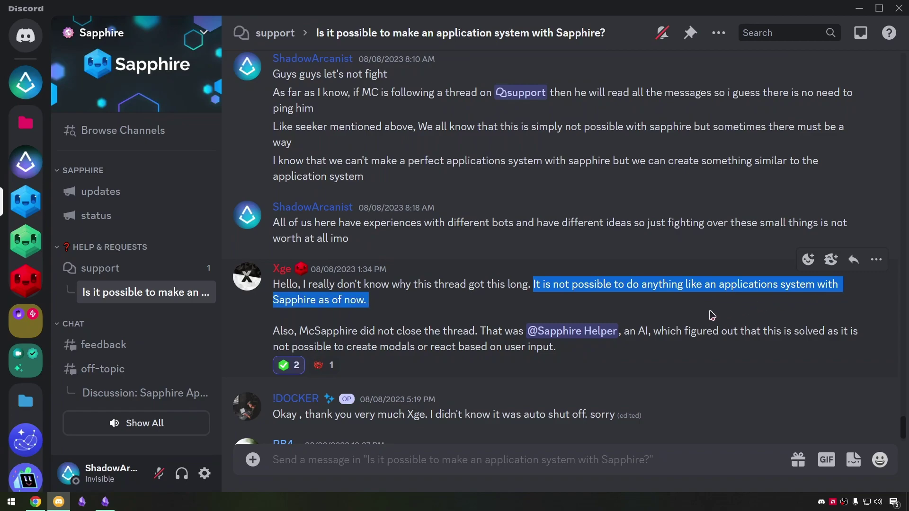
pyautogui.click(681, 315)
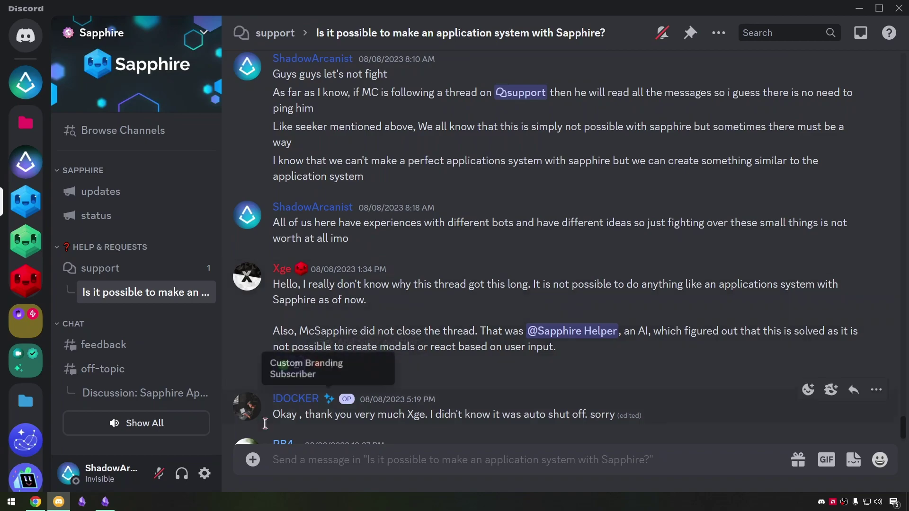
# Step: Switch to Chrome and show the Discord Captcha Verification System 2023 video
pyautogui.click(35, 502)
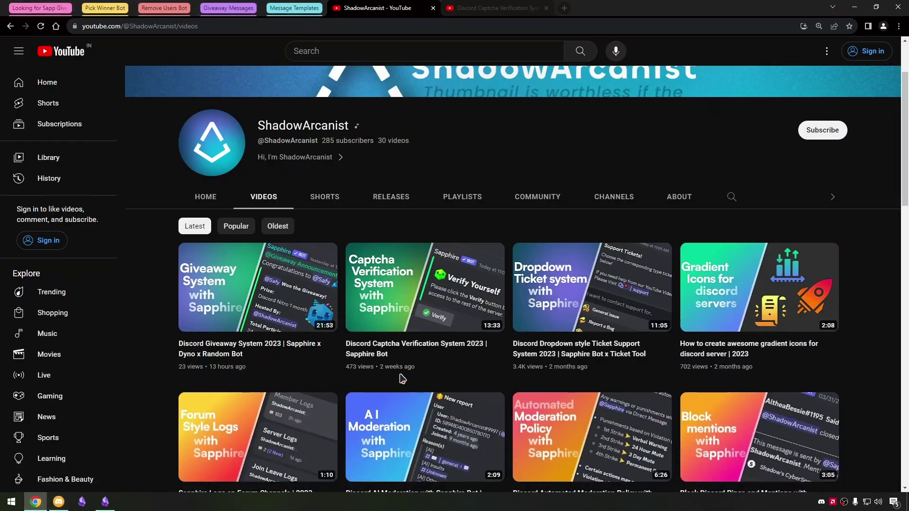
pyautogui.moveTo(365, 372)
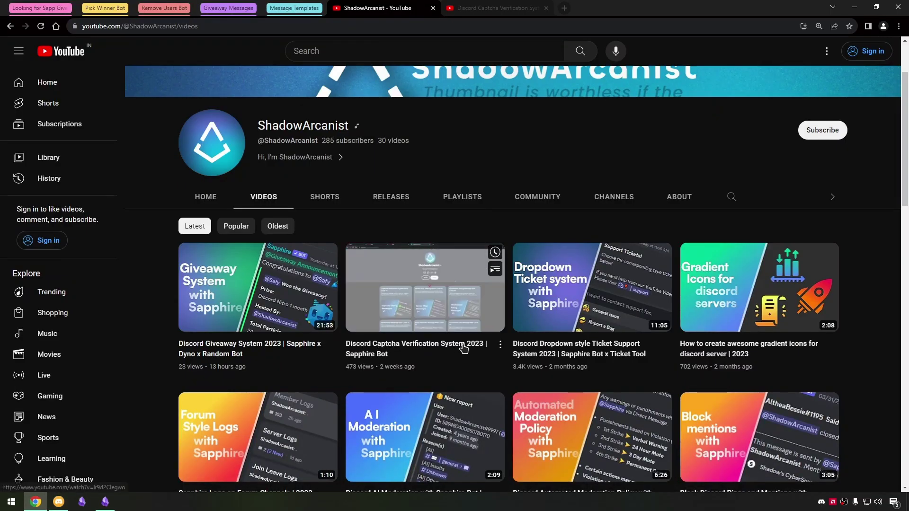
pyautogui.click(496, 8)
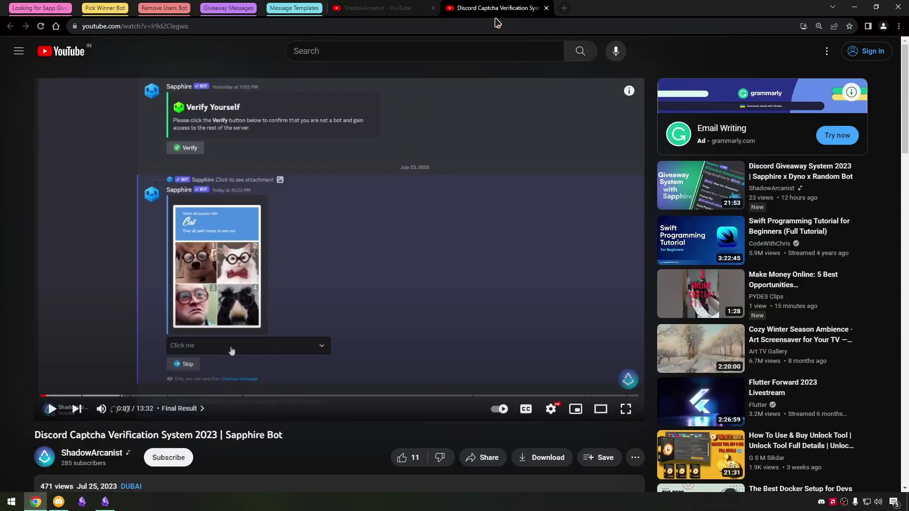
# Step: Switch to Discord and highlight the off-topic message asking for a way to host giveaways with Sapphire
pyautogui.hotkey('alt', 'Tab')
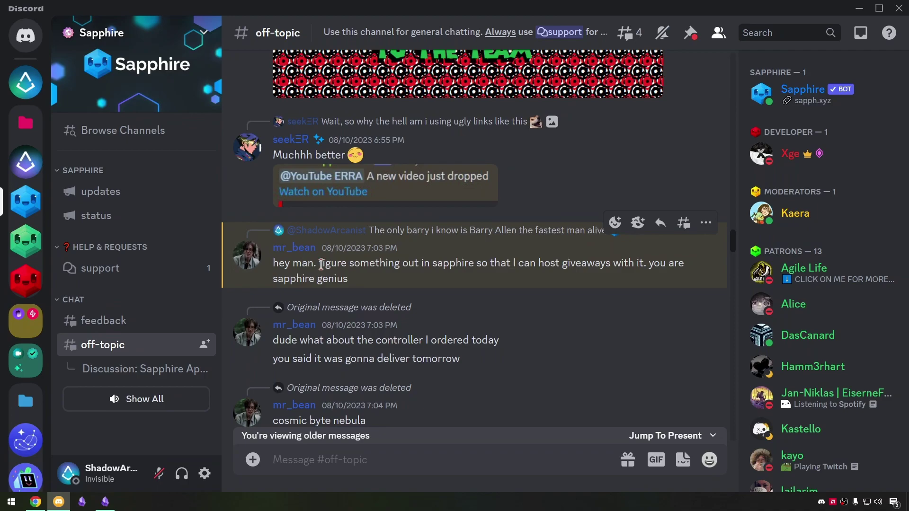
pyautogui.moveTo(319, 265); pyautogui.dragTo(646, 287)
pyautogui.click(611, 279)
# Step: Search the support forum for "giveaway" and view the posts about a giveaway, a giveaway system and sending files to winners
pyautogui.click(558, 32)
pyautogui.write('giveaway')
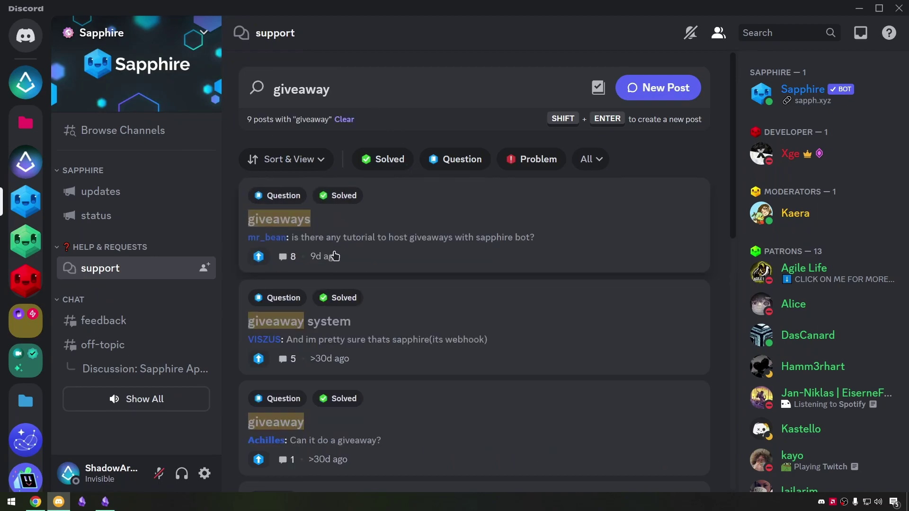
pyautogui.scroll(-3, 331, 256)
pyautogui.click(377, 301)
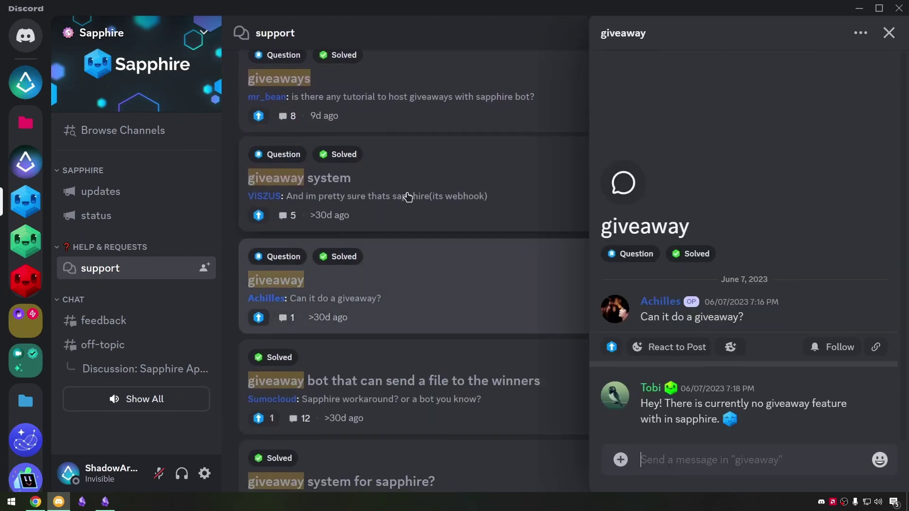
pyautogui.click(408, 196)
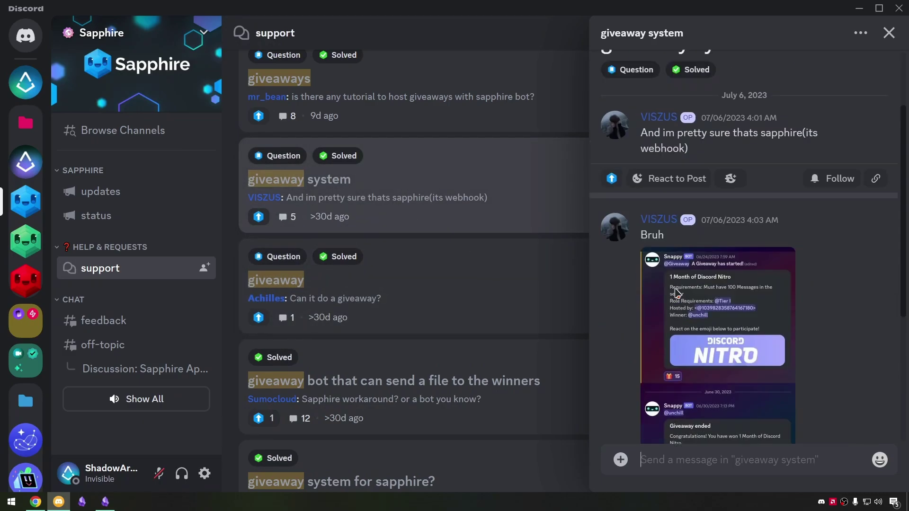
pyautogui.click(448, 379)
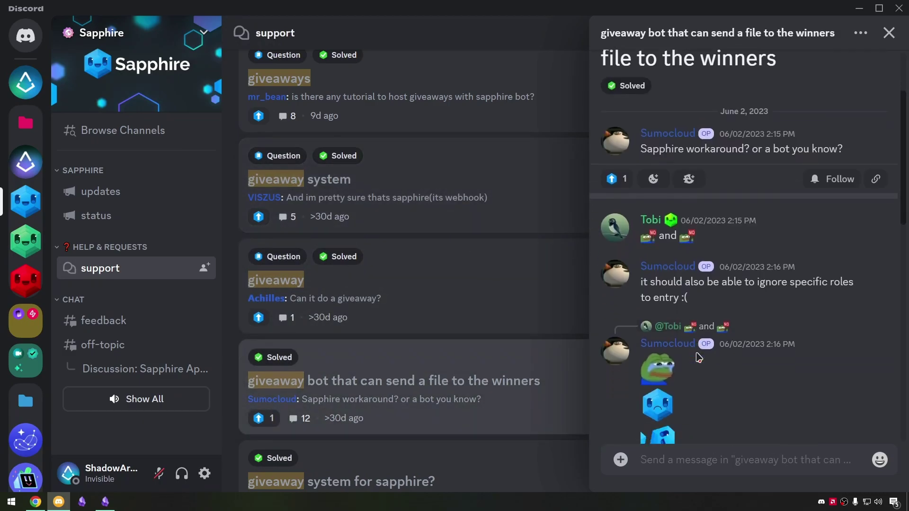
# Step: Switch to Chrome, expand the first tab group and show the YouTube search for "Sapphire bot giveaway setup"
pyautogui.click(36, 501)
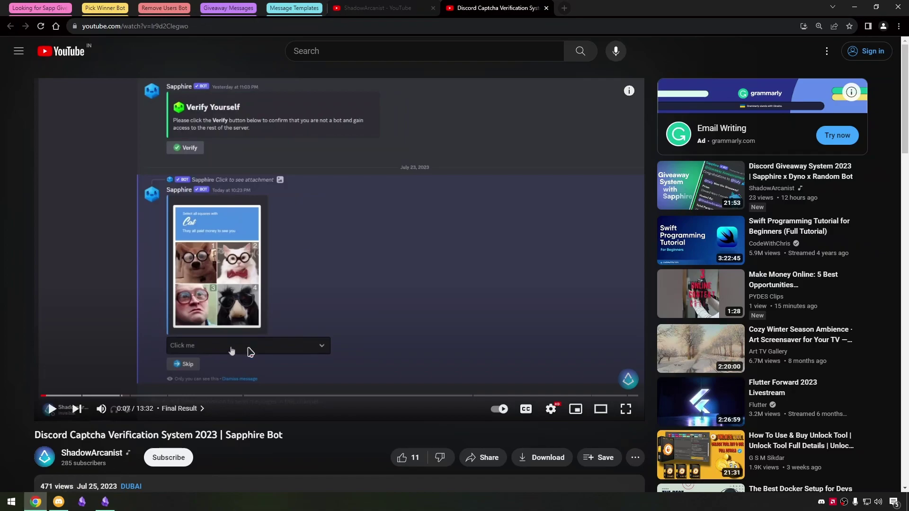
pyautogui.click(39, 9)
pyautogui.click(112, 10)
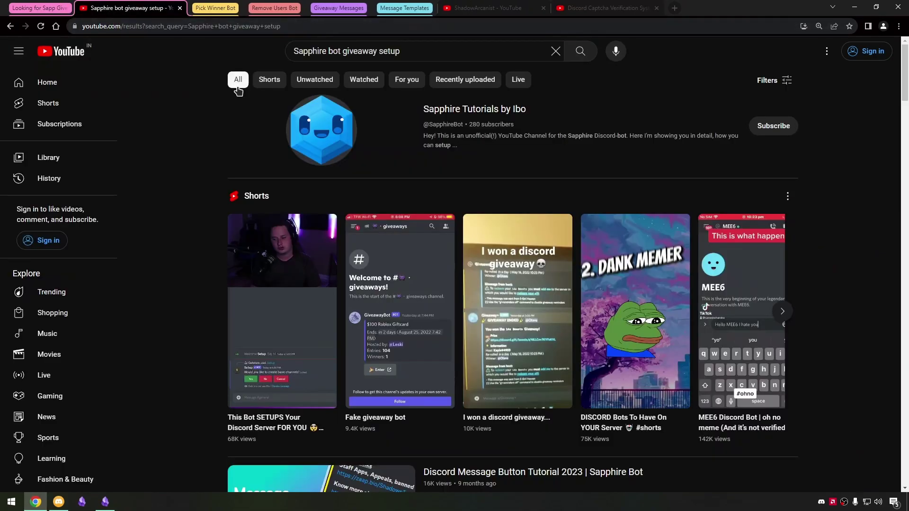
pyautogui.click(294, 56)
pyautogui.click(436, 51)
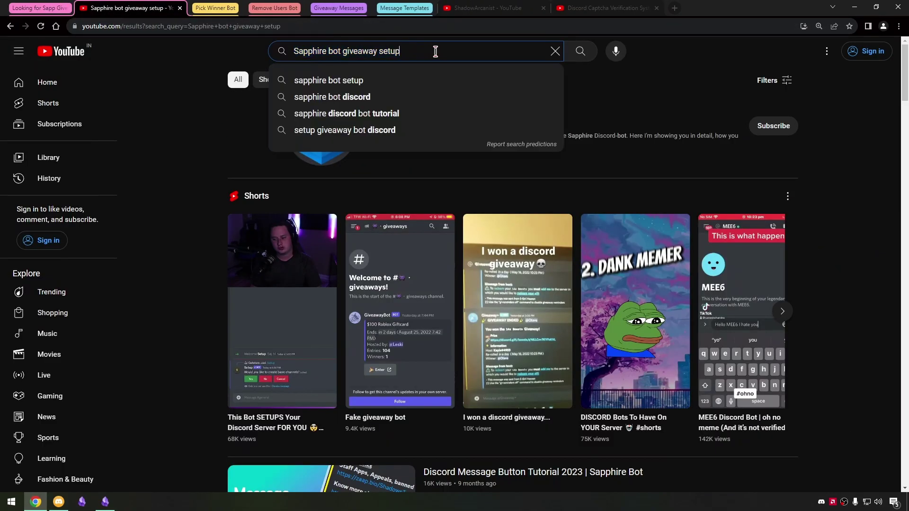
# Step: View the Sapphire Tutorials channel, return to the search results and look through the listed videos for a giveaway tutorial
pyautogui.click(633, 96)
pyautogui.click(641, 154)
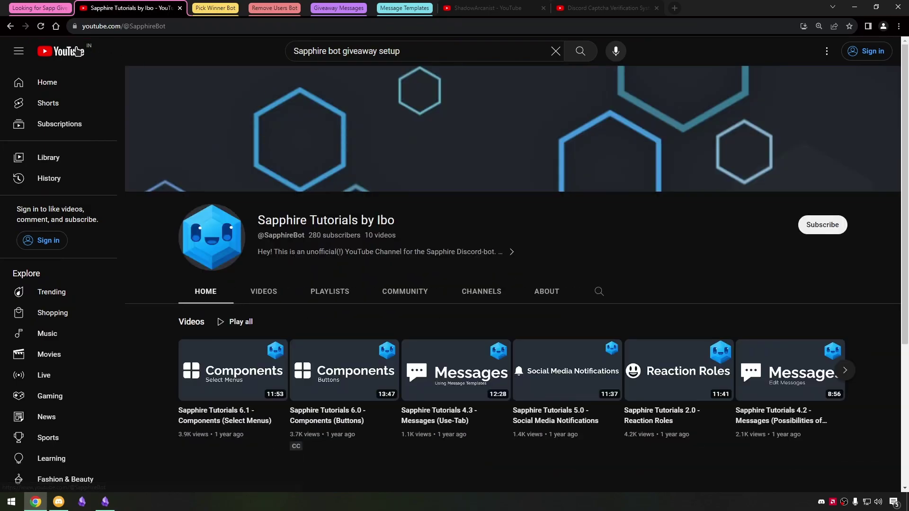
pyautogui.click(10, 26)
pyautogui.scroll(-8, 272, 130)
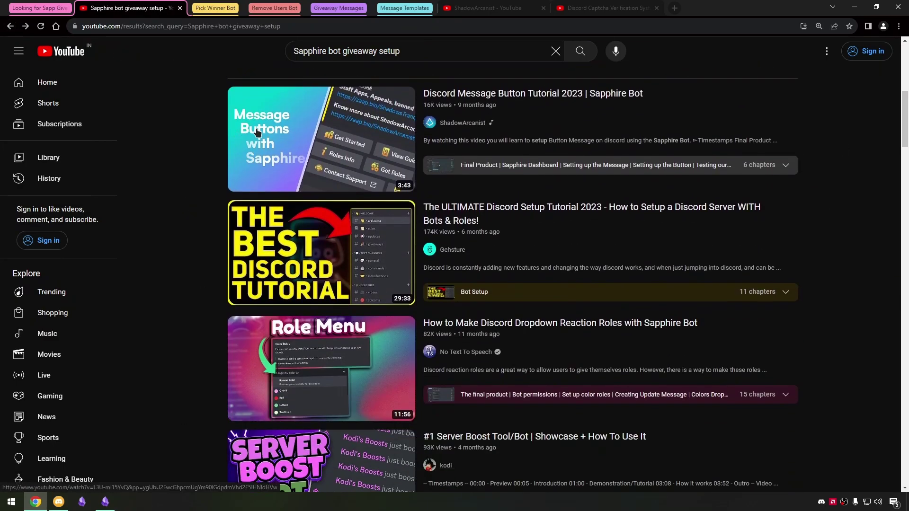
pyautogui.scroll(-5, 352, 128)
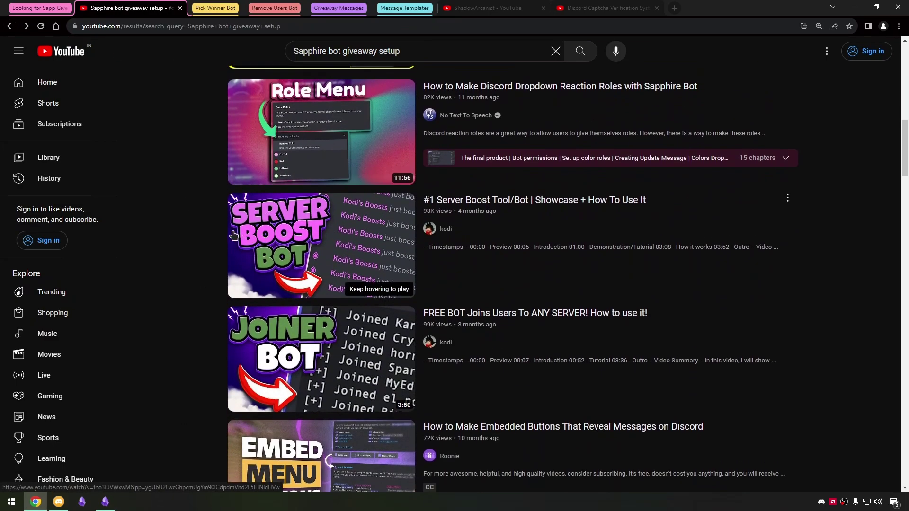
# Step: Switch to Discord and highlight the off-topic proposal for a giveaway system thread and the reply about custom variables
pyautogui.hotkey('alt', 'Tab')
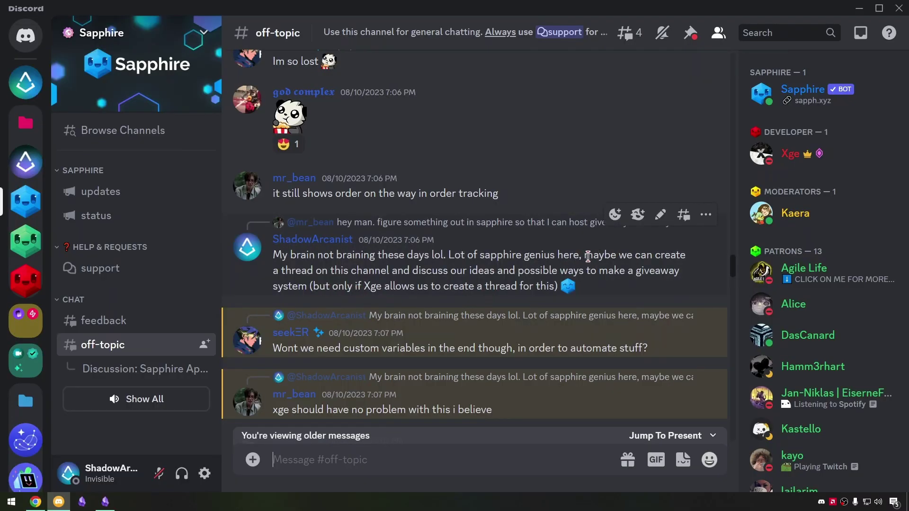
pyautogui.moveTo(587, 257); pyautogui.dragTo(303, 286)
pyautogui.scroll(-1, 326, 310)
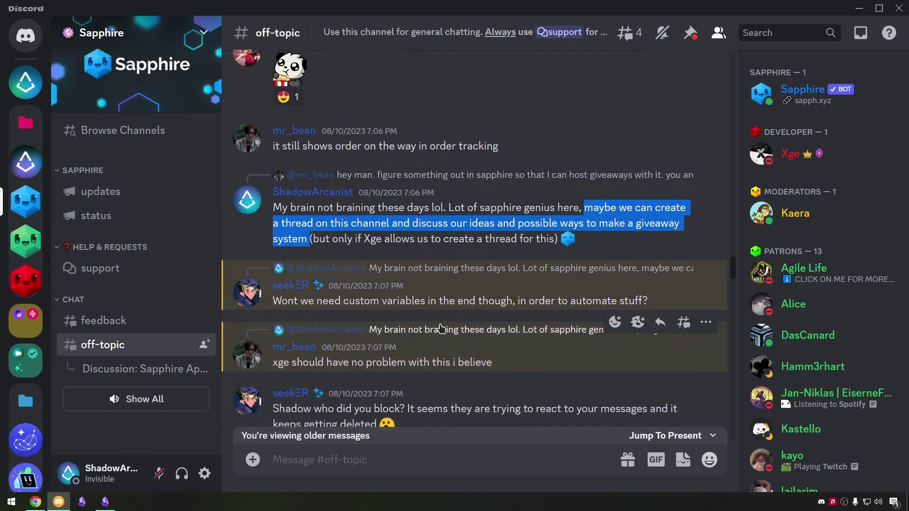
pyautogui.scroll(-1, 303, 268)
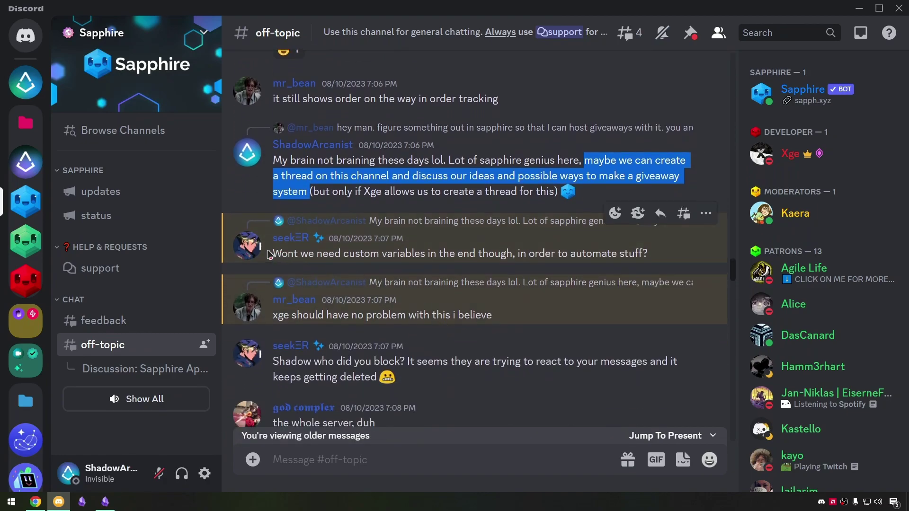
pyautogui.moveTo(277, 252); pyautogui.dragTo(636, 261)
# Step: Highlight the part of the reply about never having used giveaway bots and not knowing what is needed
pyautogui.scroll(-4, 585, 306)
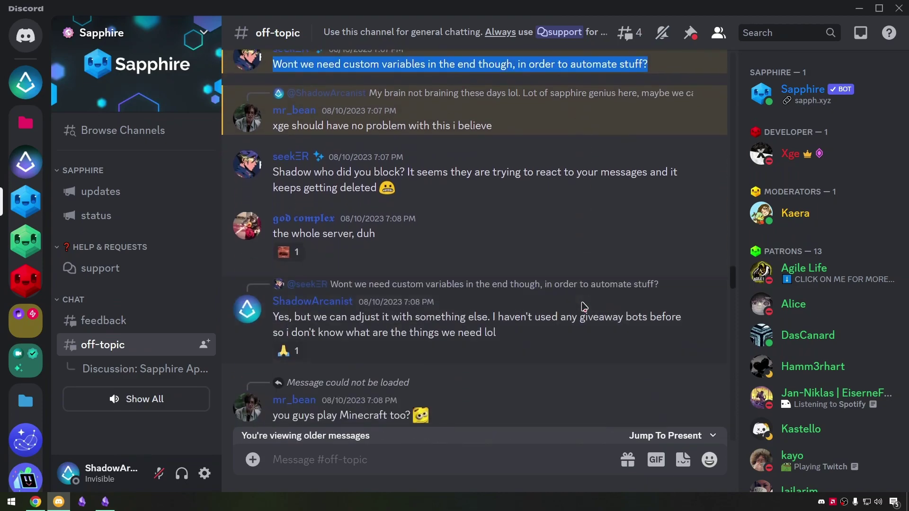
pyautogui.click(321, 321)
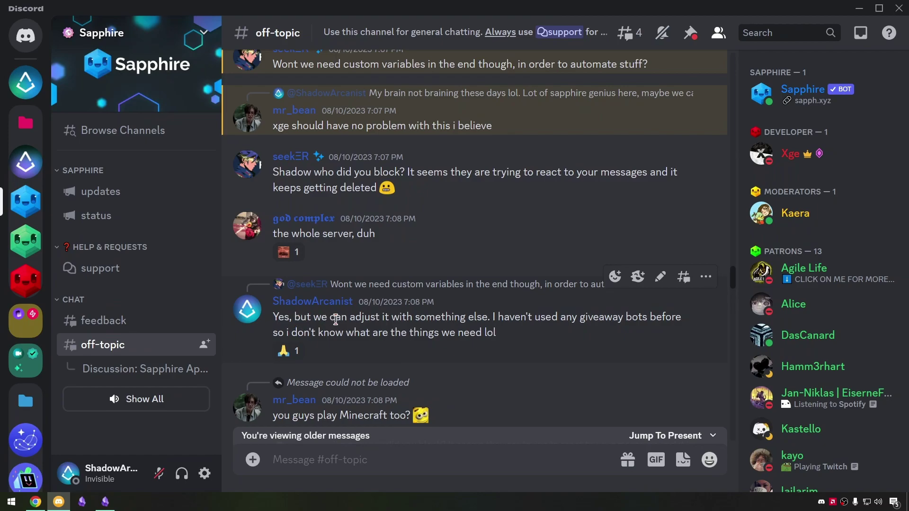
pyautogui.moveTo(356, 318); pyautogui.dragTo(481, 331)
# Step: Highlight the off-topic replies asking for a ping in the thread and wanting to join in
pyautogui.scroll(-8, 477, 333)
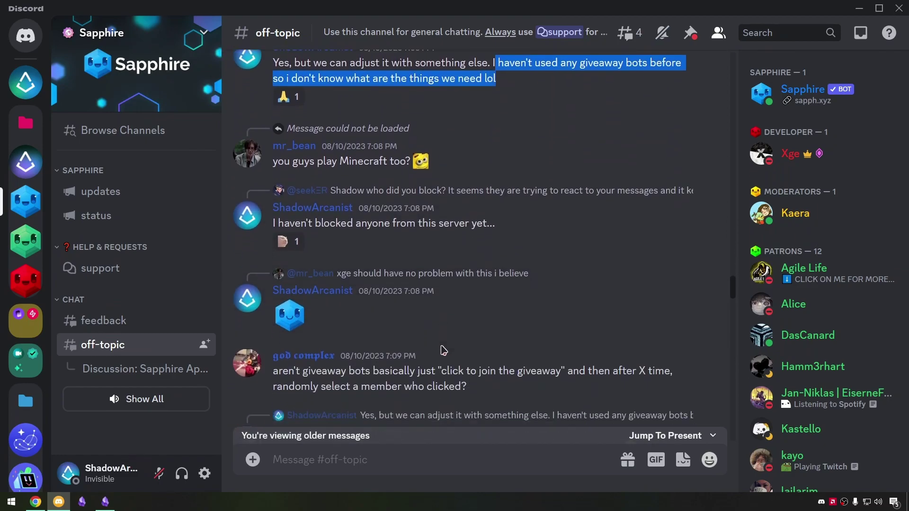
pyautogui.scroll(-2, 443, 350)
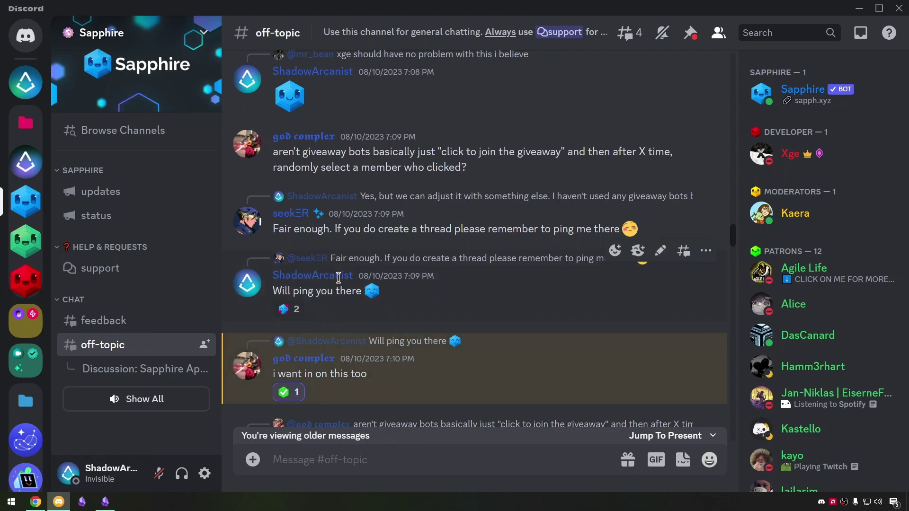
pyautogui.moveTo(381, 232); pyautogui.dragTo(621, 232)
pyautogui.click(374, 377)
pyautogui.moveTo(374, 377); pyautogui.dragTo(274, 374)
pyautogui.scroll(-4, 473, 331)
# Step: Open the Discussion: Sapphire Application System thread and highlight the note on building a giveaway system and the embed image request
pyautogui.hotkey('alt', 'Down')
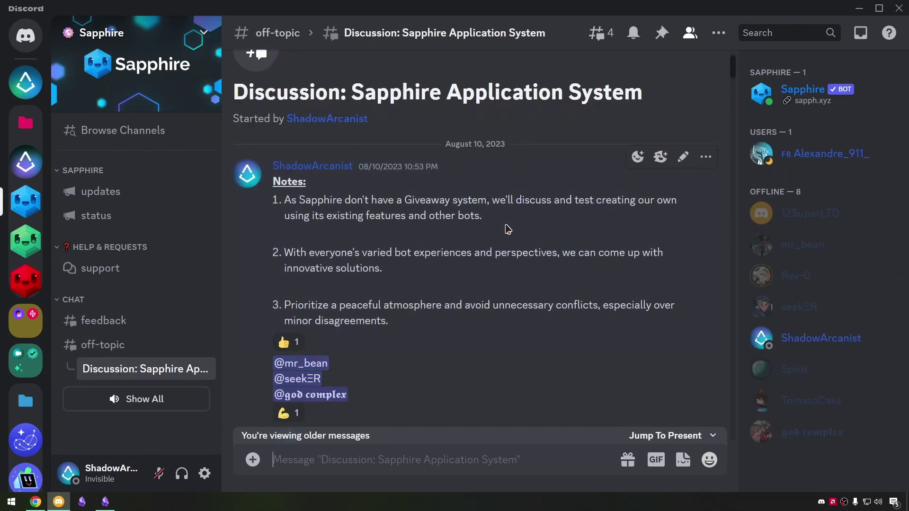
pyautogui.moveTo(299, 201); pyautogui.dragTo(677, 218)
pyautogui.scroll(-10, 336, 244)
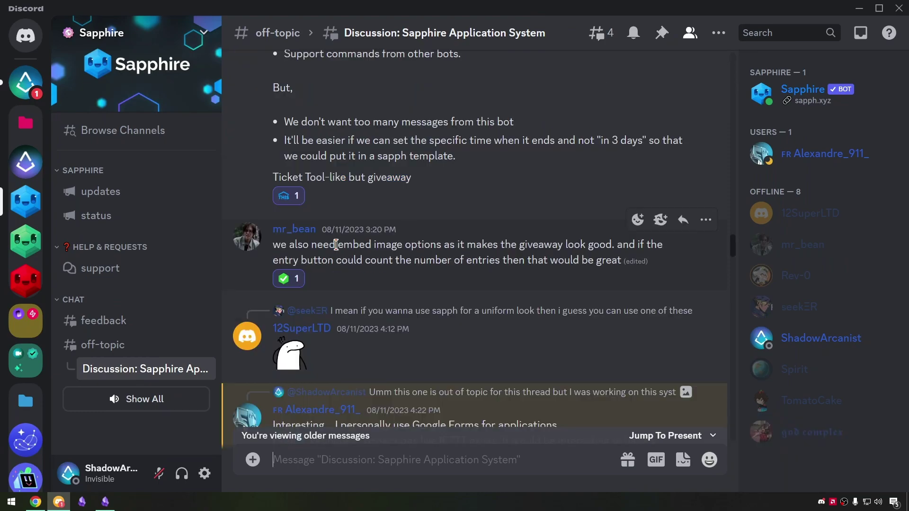
pyautogui.moveTo(312, 244); pyautogui.dragTo(405, 249)
pyautogui.moveTo(518, 245); pyautogui.dragTo(599, 245)
pyautogui.scroll(-10, 659, 243)
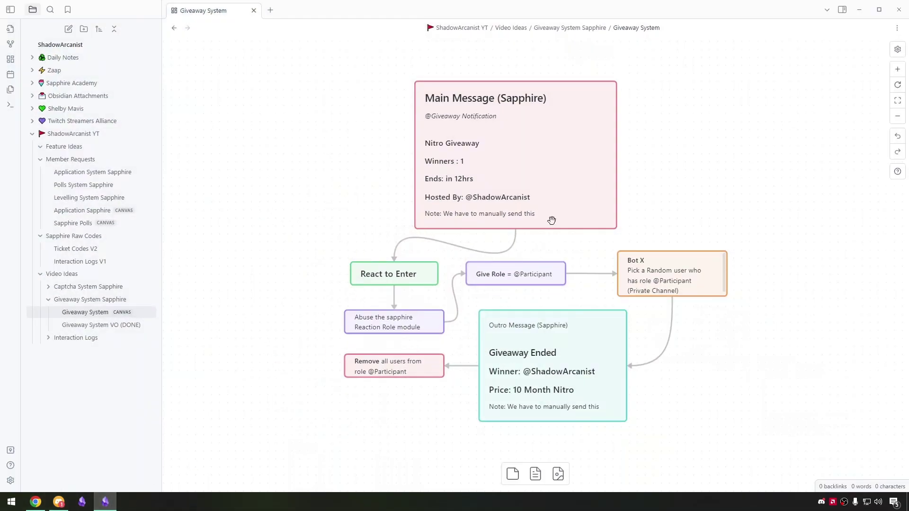
# Step: Examine the Giveaway System canvas in Obsidian, following the flow from the React to Enter card to the Bot X card
pyautogui.moveTo(639, 222); pyautogui.dragTo(600, 231)
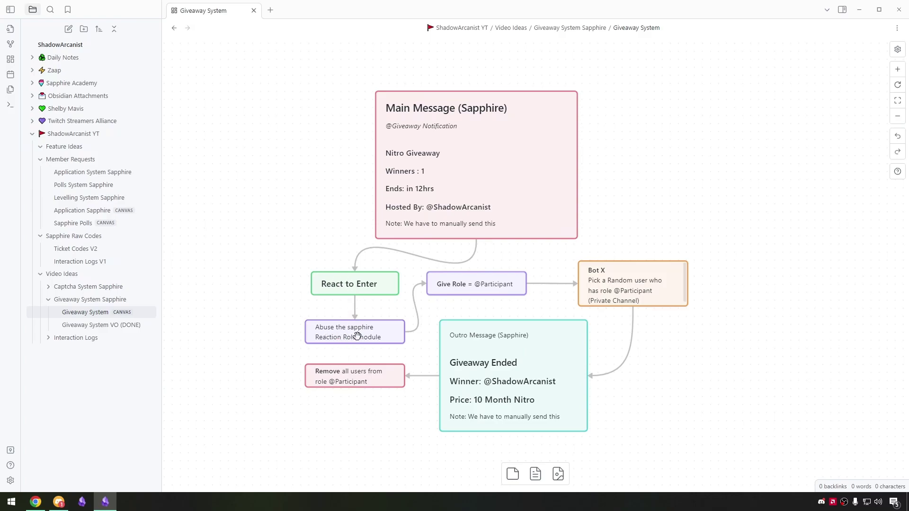
pyautogui.scroll(5, 356, 335)
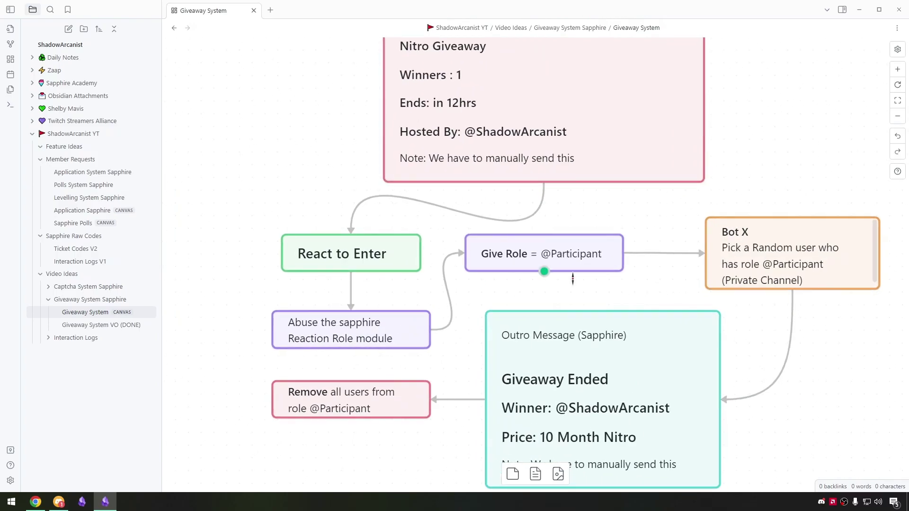
pyautogui.scroll(-1, 597, 275)
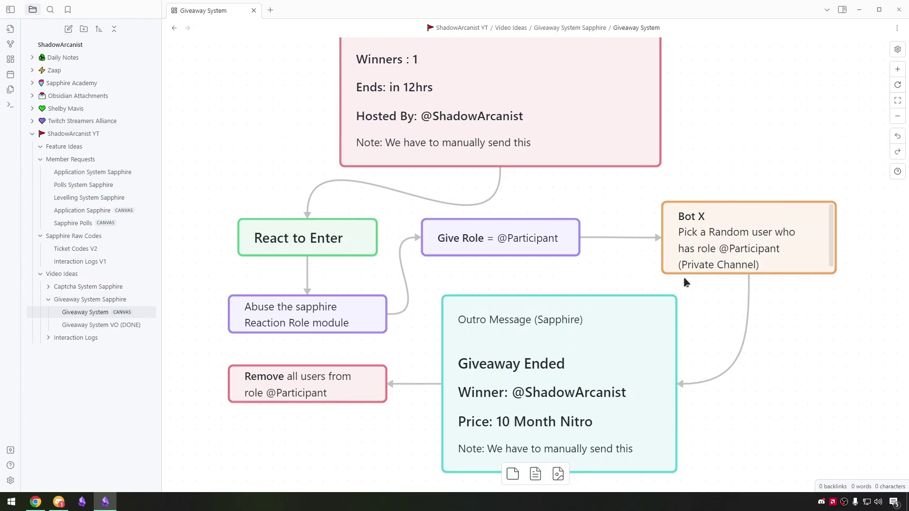
# Step: Follow the rest of the giveaway flow through the Outro Message and Remove all users cards, then view the whole diagram
pyautogui.scroll(-1, 526, 374)
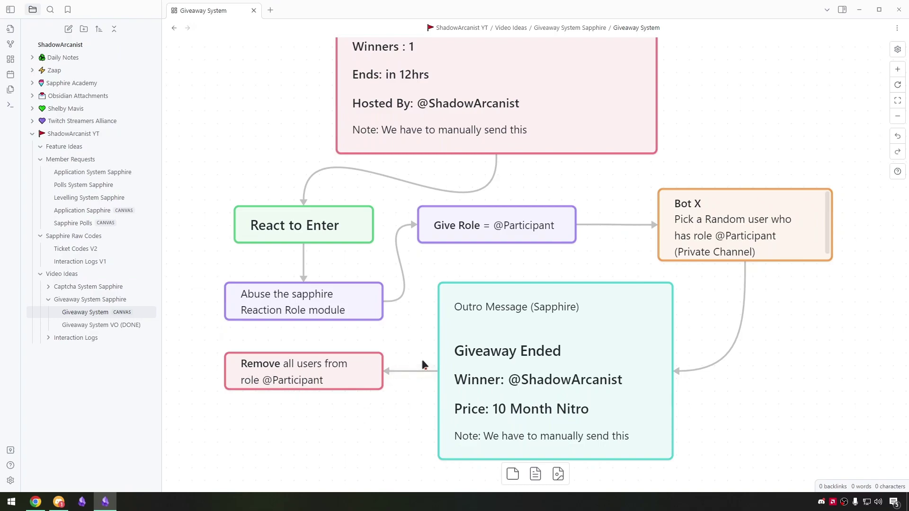
pyautogui.scroll(-3, 422, 360)
pyautogui.scroll(2, 452, 304)
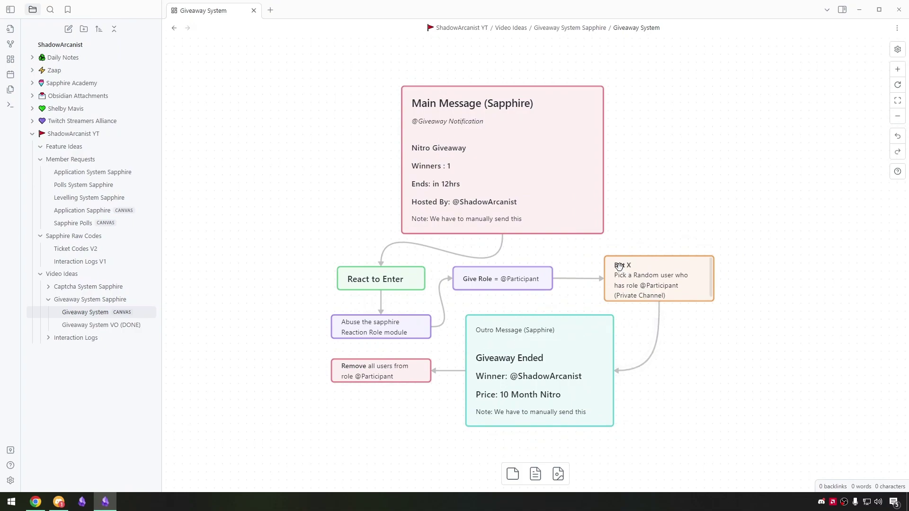
# Step: Switch to Chrome and highlight the search query "Pick random user from a role in discord bot" on its Google results page
pyautogui.hotkey('alt', 'Tab')
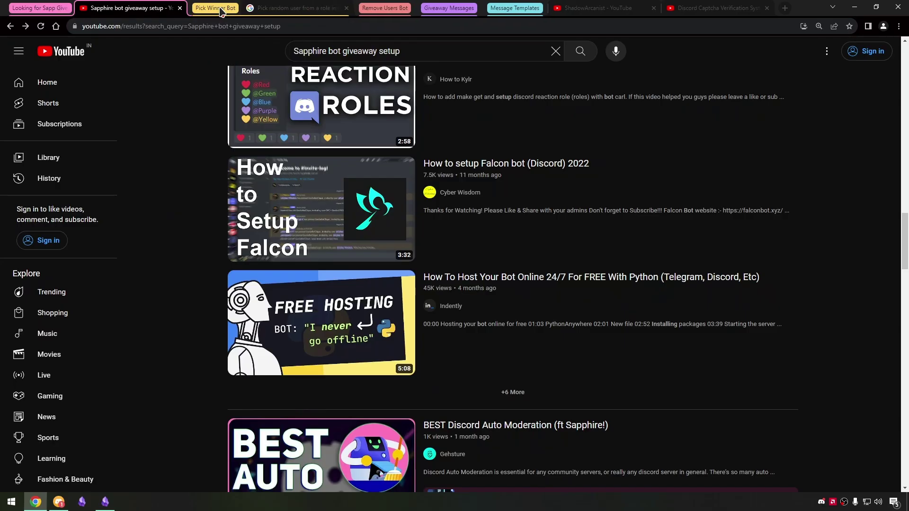
pyautogui.click(284, 7)
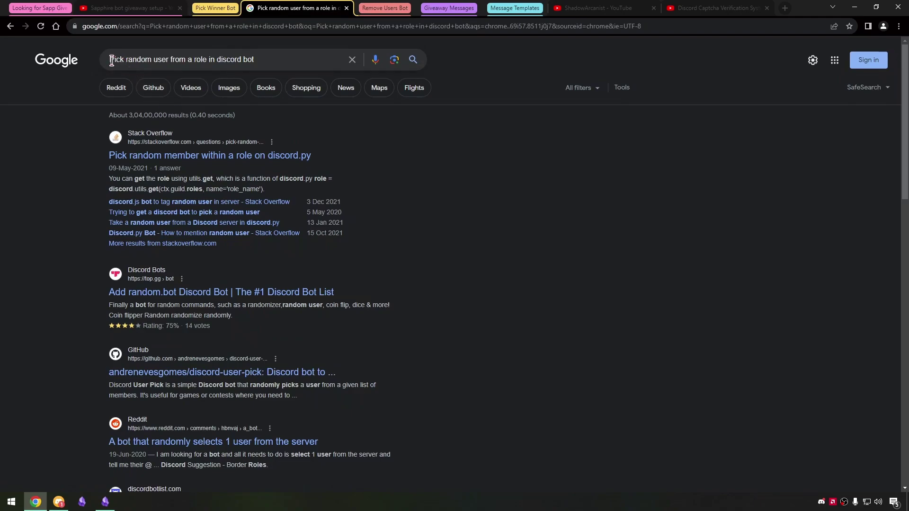
pyautogui.moveTo(111, 61); pyautogui.dragTo(263, 58)
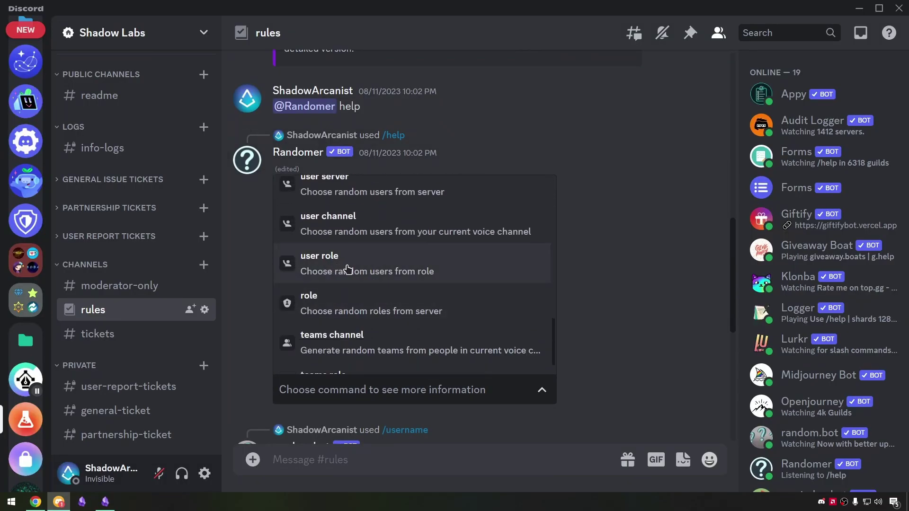
# Step: Show the user role command's details in Randomer's help message in the Discord rules channel
pyautogui.click(430, 279)
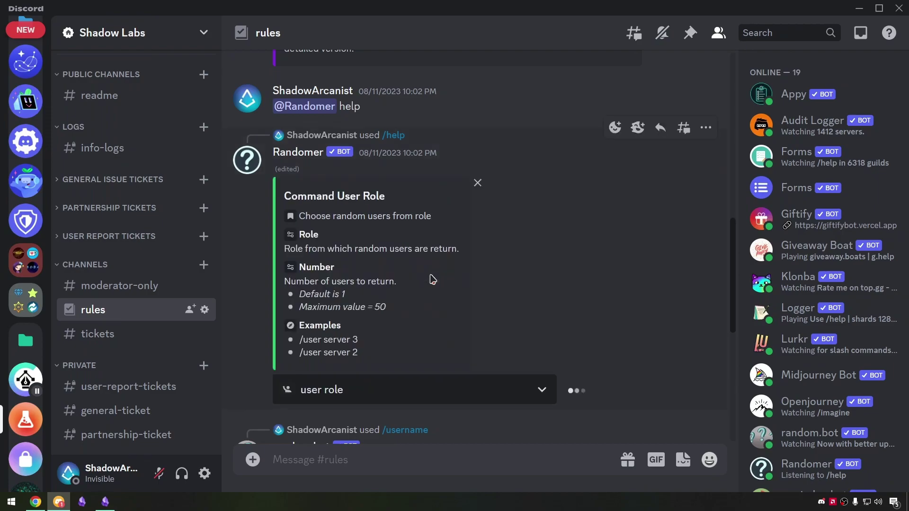
pyautogui.scroll(-2, 477, 340)
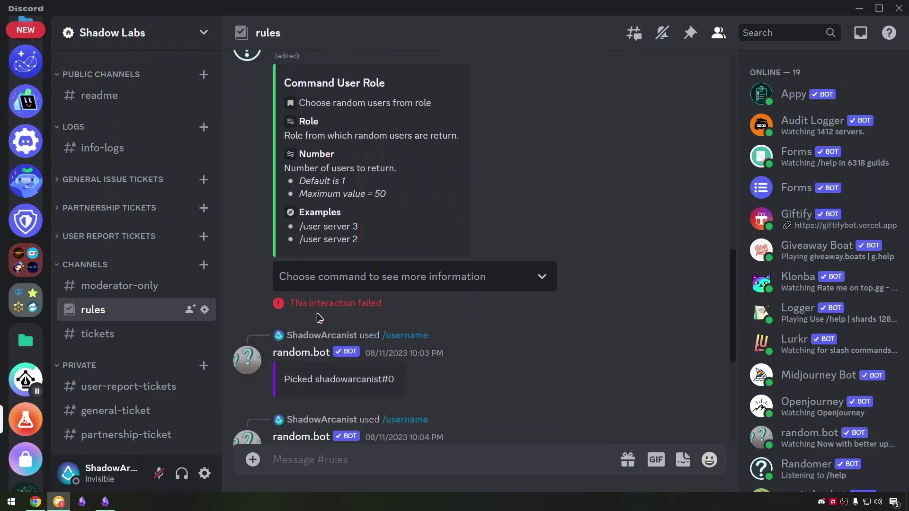
pyautogui.scroll(-2, 301, 353)
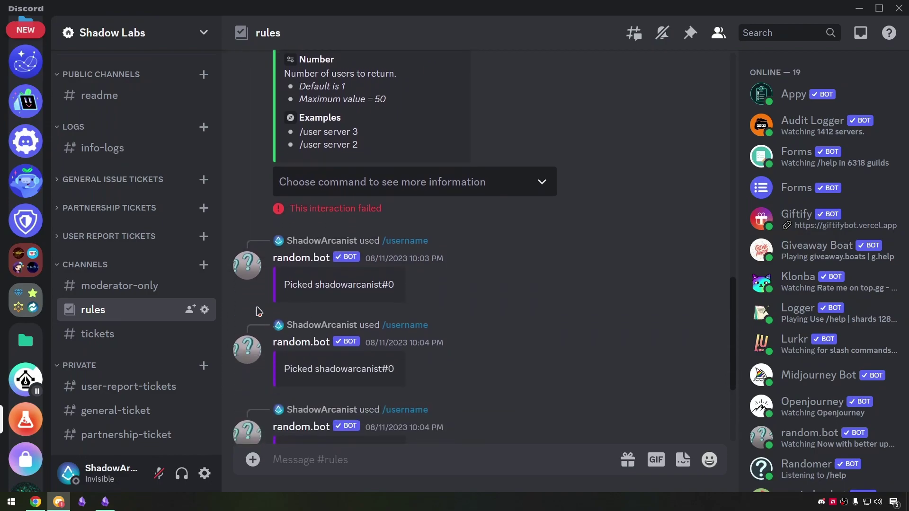
# Step: Review the random.bot results in the rules channel and inspect the /somerole command used to pick a role member
pyautogui.click(302, 264)
pyautogui.click(312, 299)
pyautogui.scroll(-2, 312, 299)
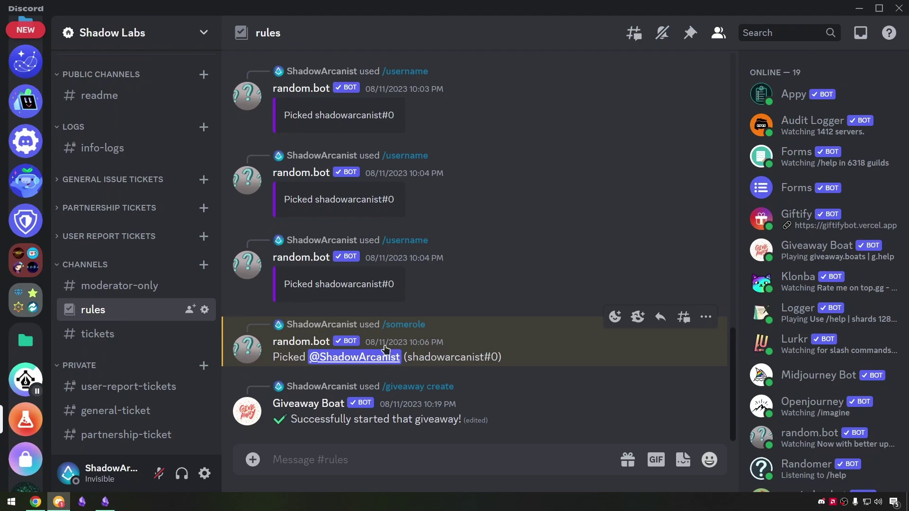
pyautogui.moveTo(405, 325)
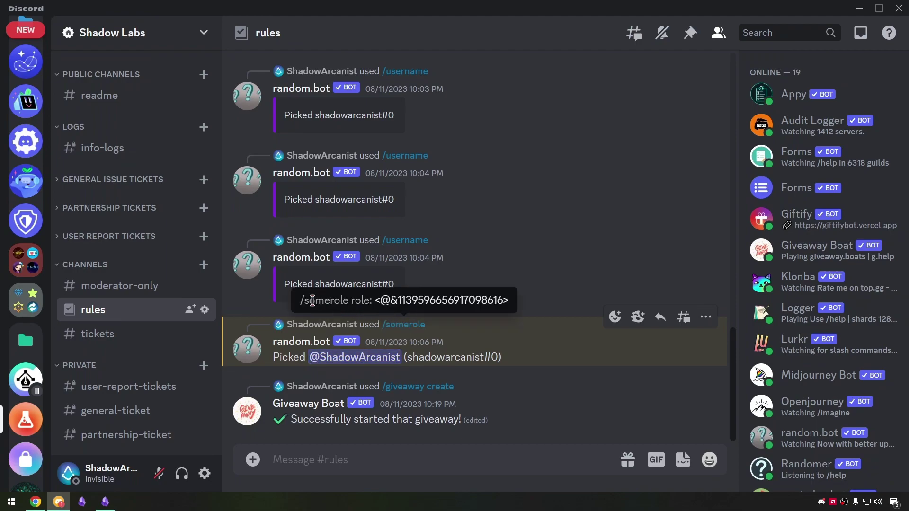
pyautogui.doubleClick(418, 297)
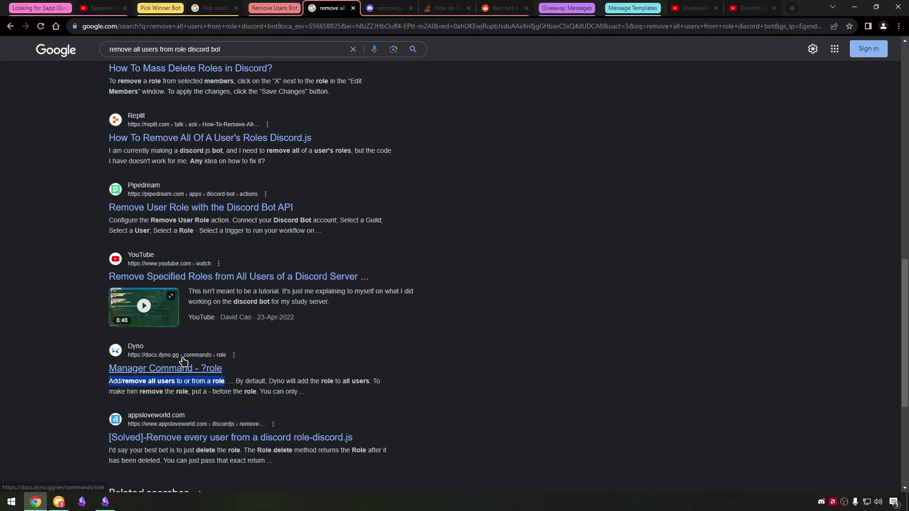
# Step: Open Dyno's Manager Command - ?role documentation from the search results and highlight the ?role all heading
pyautogui.click(184, 370)
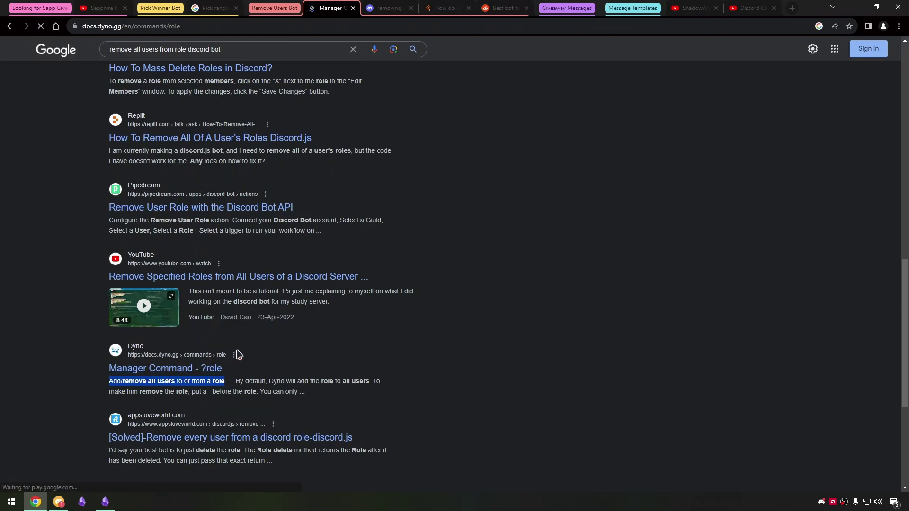
pyautogui.scroll(-4, 330, 201)
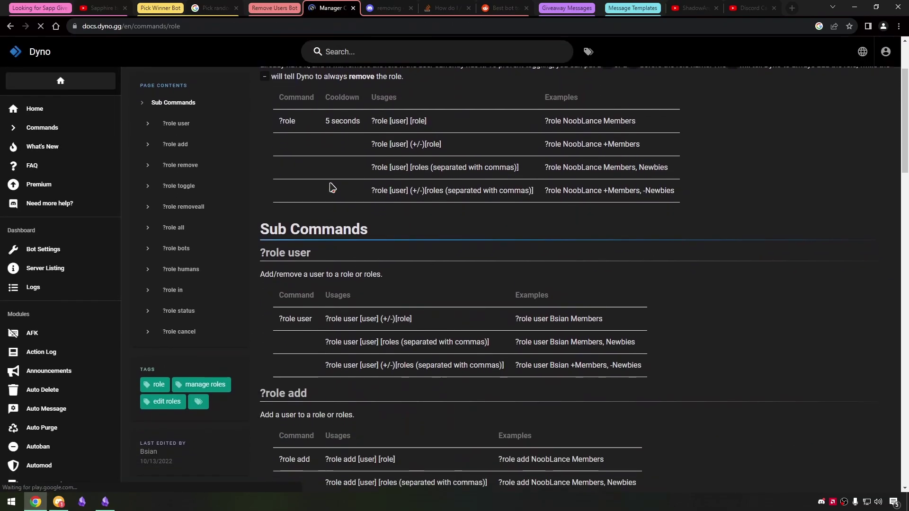
pyautogui.scroll(-10, 330, 201)
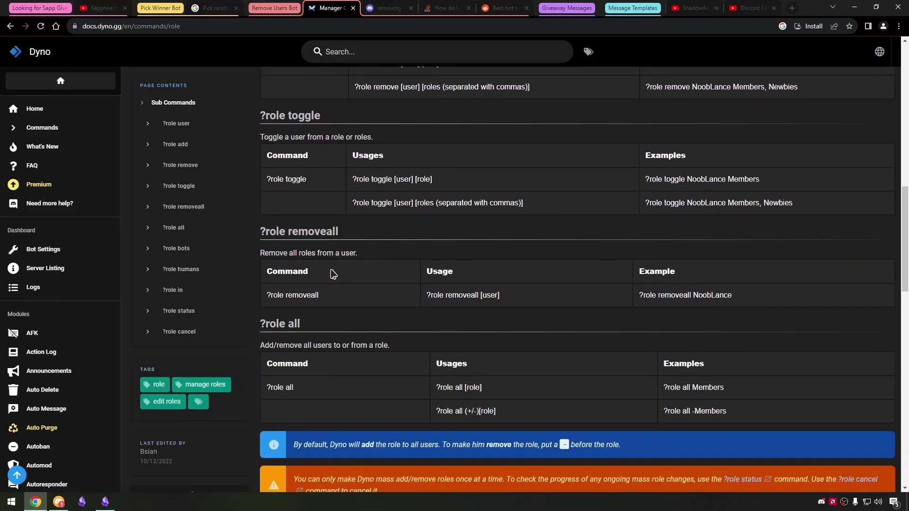
pyautogui.scroll(-2, 310, 262)
pyautogui.scroll(2, 307, 263)
pyautogui.moveTo(301, 324); pyautogui.dragTo(262, 326)
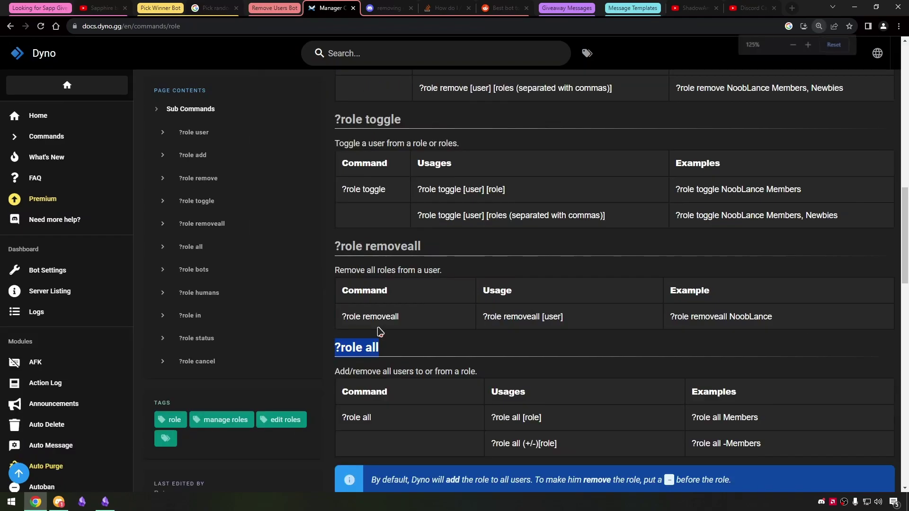
# Step: Enlarge the Dyno page and highlight the ?role all description, "Add/remove all users to or from a role."
pyautogui.hotkey('ctrl', '+')
pyautogui.hotkey('ctrl', '+')
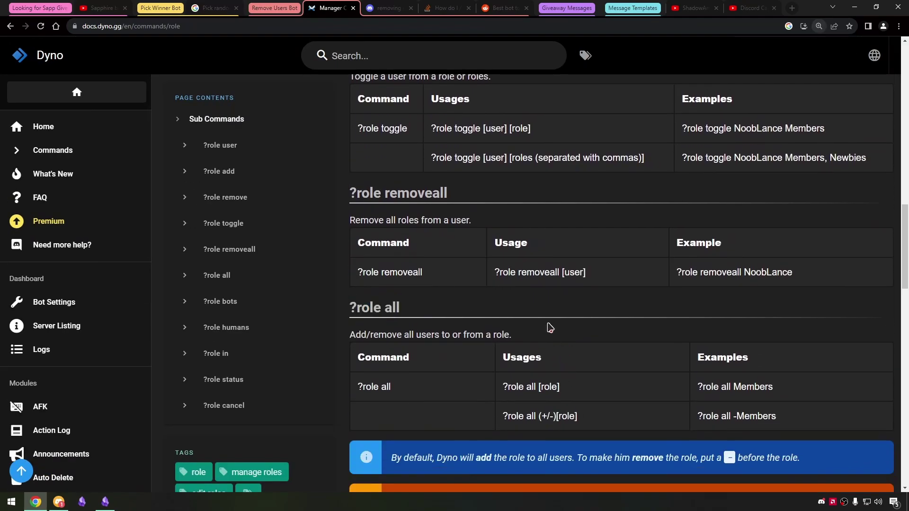
pyautogui.moveTo(351, 335); pyautogui.dragTo(510, 334)
pyautogui.click(532, 337)
# Step: Switch to Discord, review the Giveaway Boat messages in readme, and open the sapp-giveaway channel of the Sapphire Lab server
pyautogui.hotkey('alt', 'Tab')
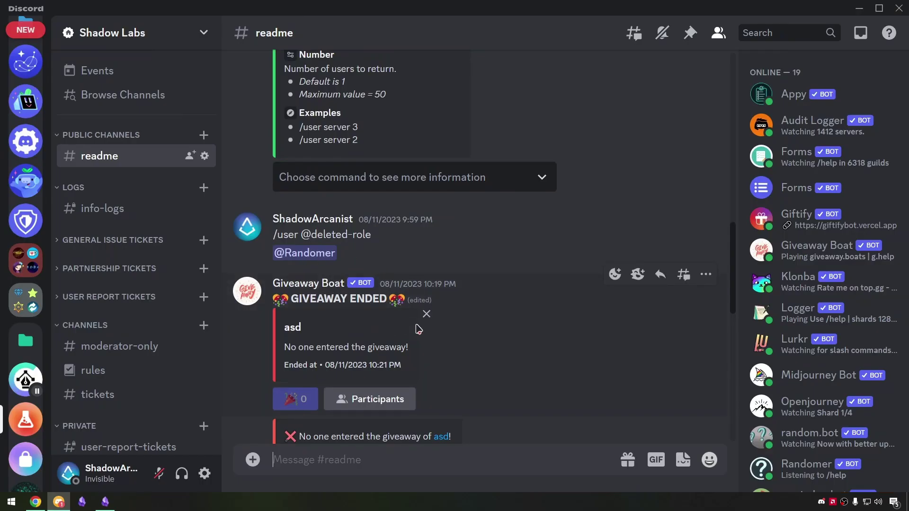
pyautogui.scroll(-3, 418, 329)
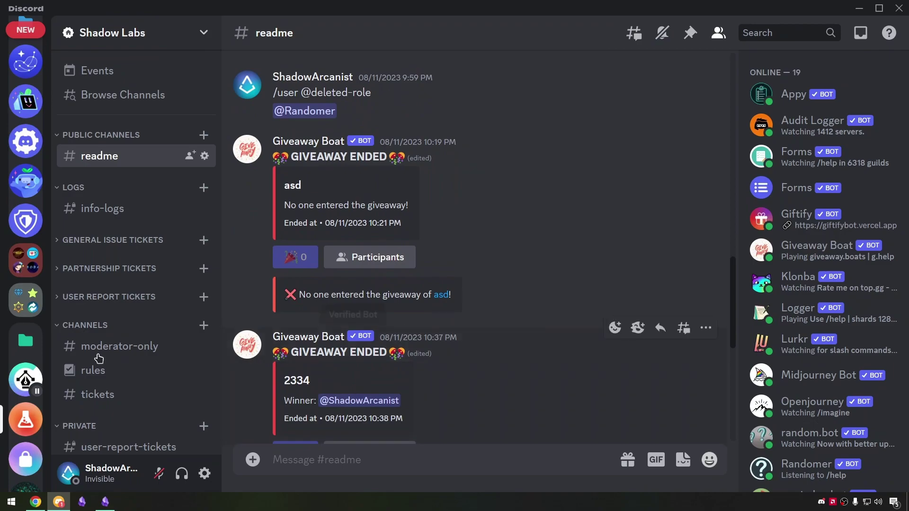
pyautogui.scroll(8, 25, 284)
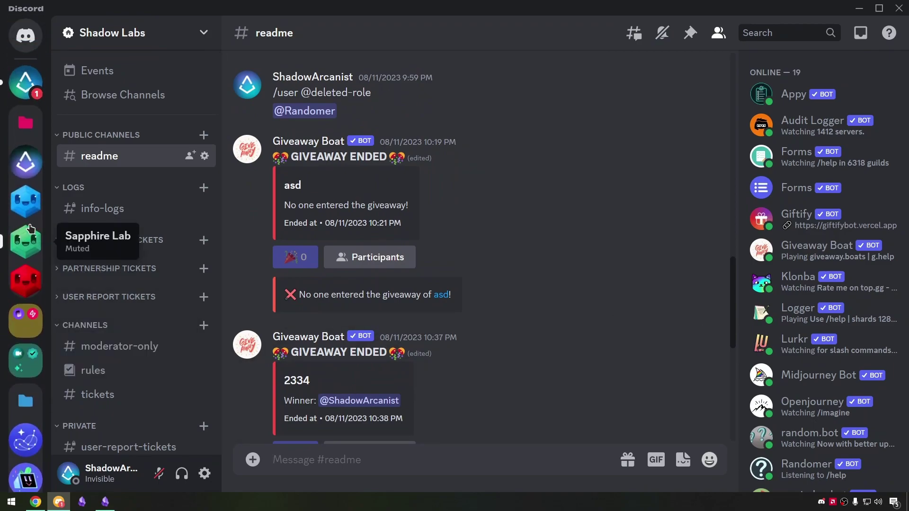
pyautogui.click(27, 241)
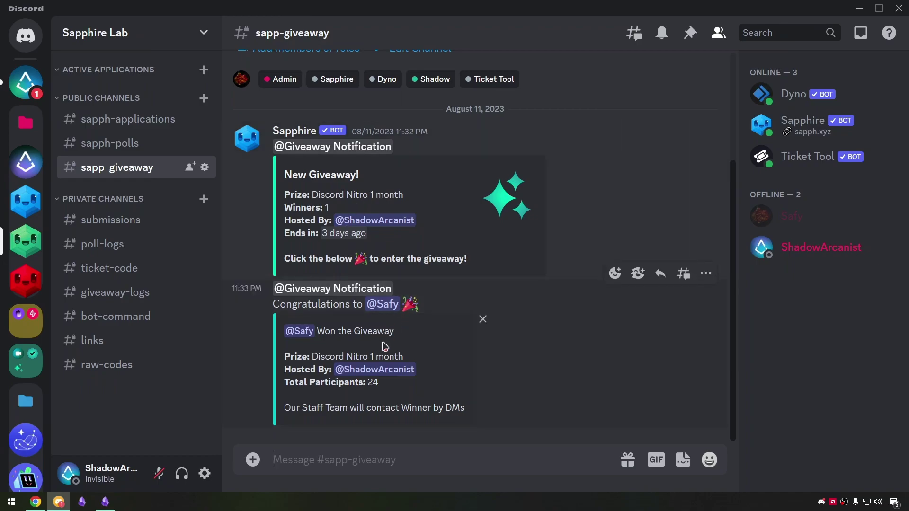
# Step: Switch to Chrome, highlight the "giveaway discord bots" image search, and preview the GitHub and Izood giveaway message examples
pyautogui.hotkey('alt', 'Tab')
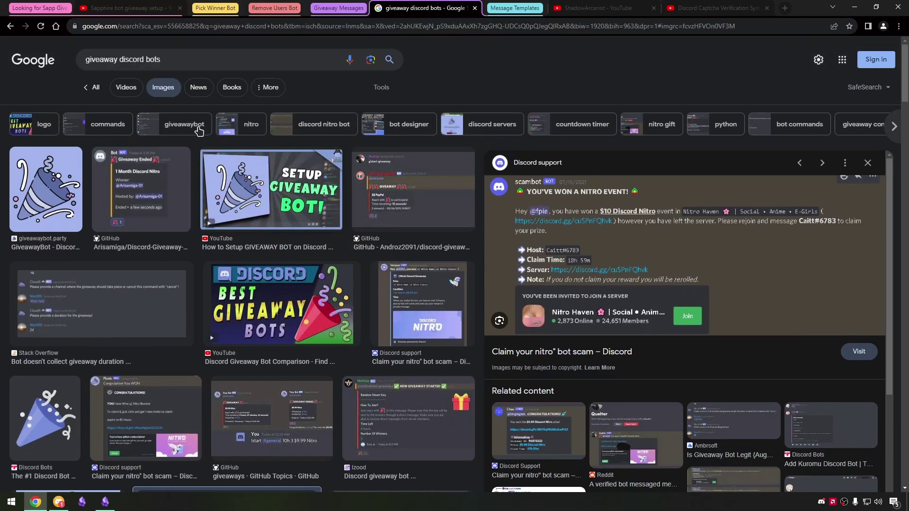
pyautogui.moveTo(174, 57); pyautogui.dragTo(95, 58)
pyautogui.click(420, 187)
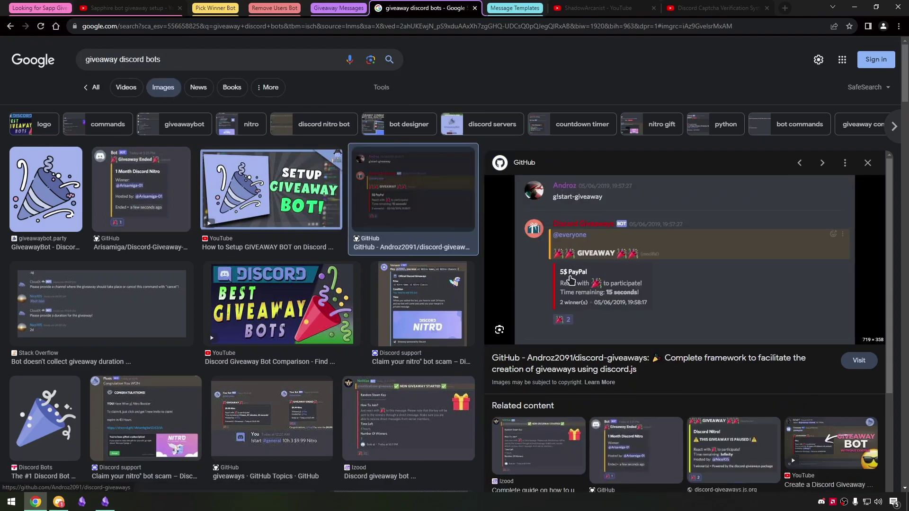
pyautogui.click(627, 455)
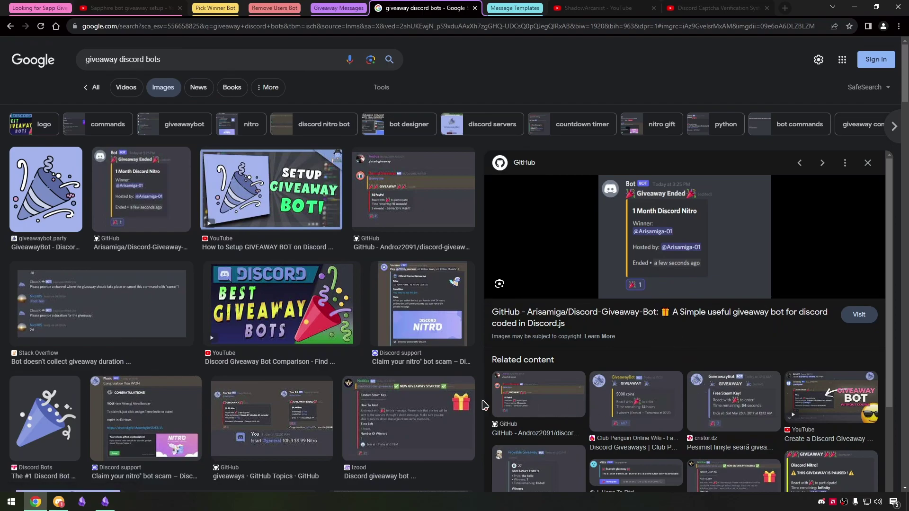
pyautogui.click(429, 413)
pyautogui.scroll(-1, 394, 402)
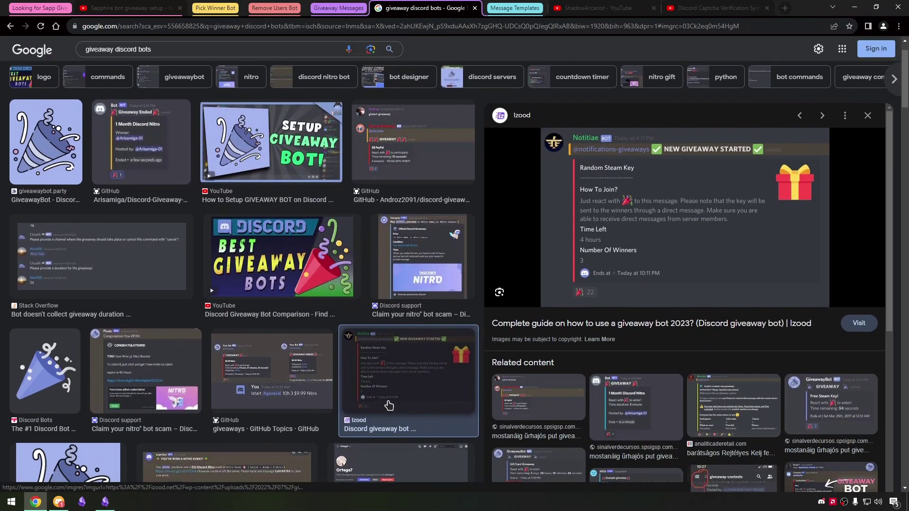
pyautogui.click(288, 380)
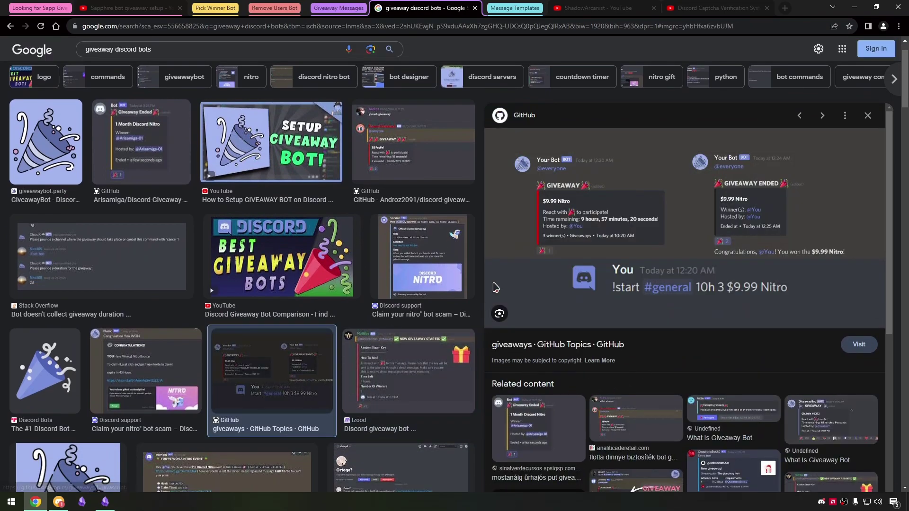
# Step: Highlight the Entry Confirmed! title of Giveaway Boat's reply in the Shadow Labs readme channel
pyautogui.scroll(-2, 503, 290)
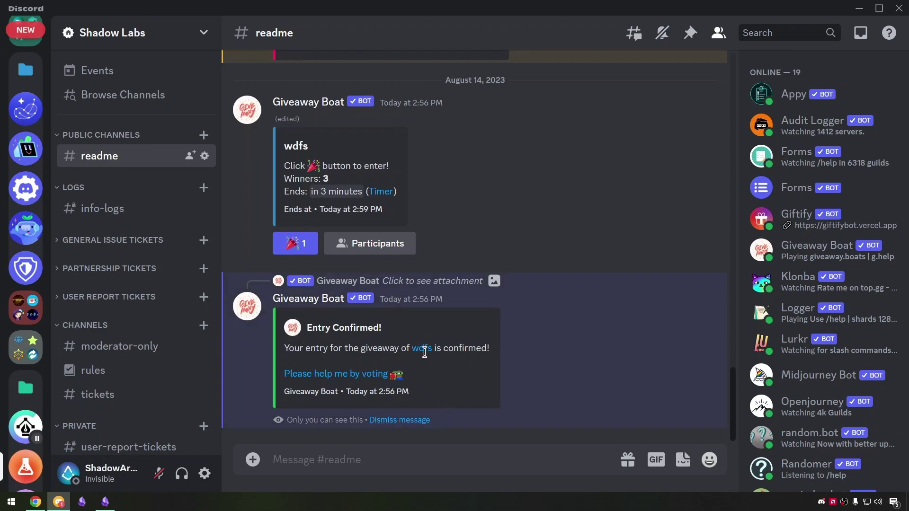
pyautogui.moveTo(307, 328); pyautogui.dragTo(380, 327)
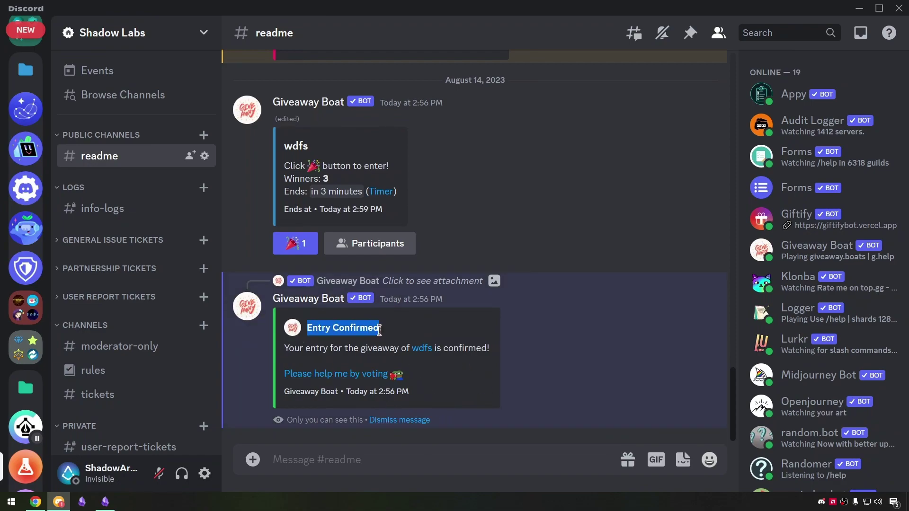
# Step: Switch to the Obsidian canvas and examine the Click to Enter flow from the Main Message card to the Give Role branches
pyautogui.click(105, 501)
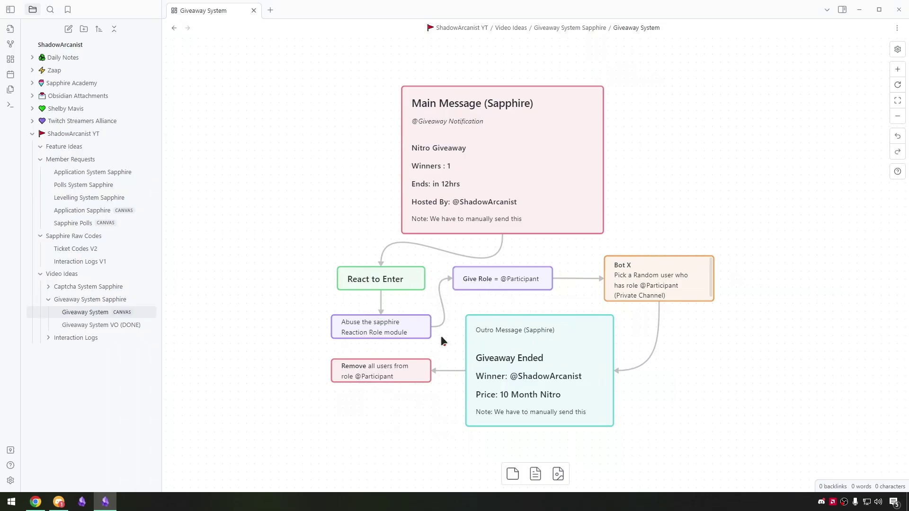
pyautogui.hscroll(10, 337, 320)
pyautogui.moveTo(771, 283); pyautogui.dragTo(501, 318)
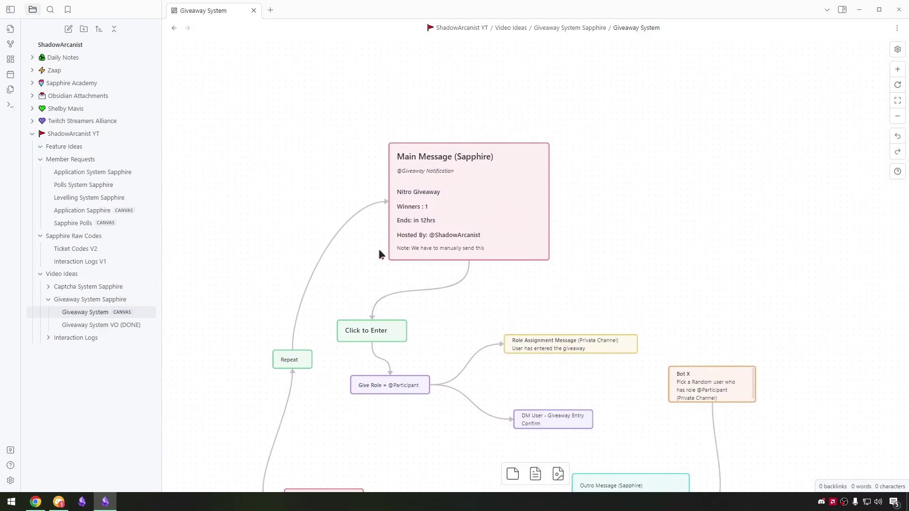
pyautogui.scroll(3, 378, 249)
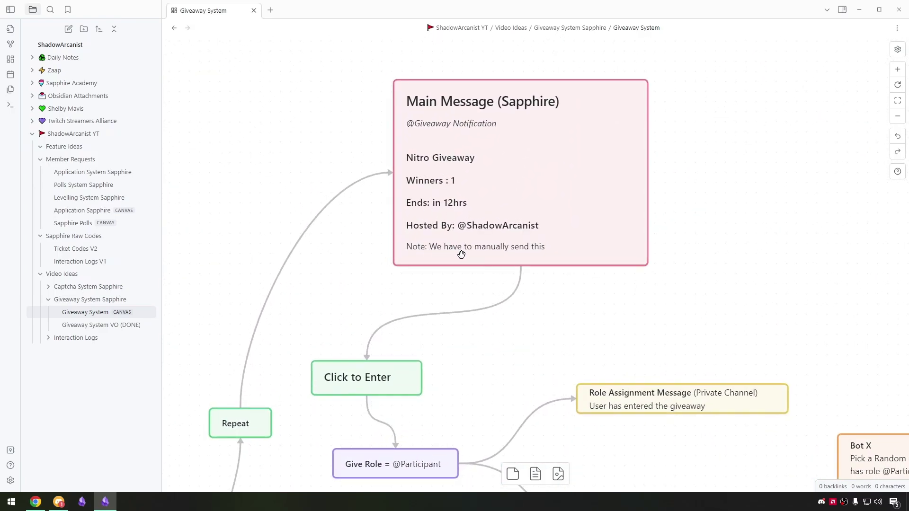
pyautogui.scroll(-3, 474, 266)
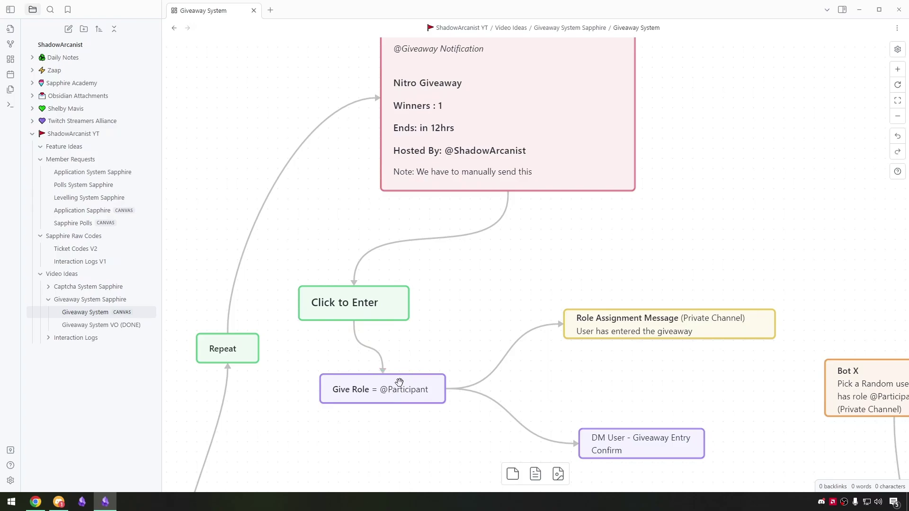
# Step: Switch to Discord, enter the giveaway in the Sapphire Experiments announcement channel, and open the entrant's profile to check the roles
pyautogui.click(59, 502)
pyautogui.click(305, 414)
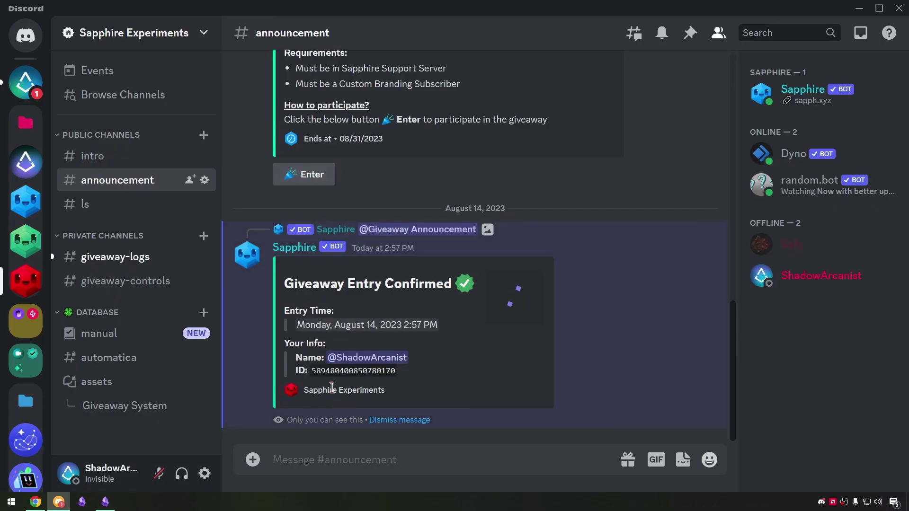
pyautogui.click(814, 276)
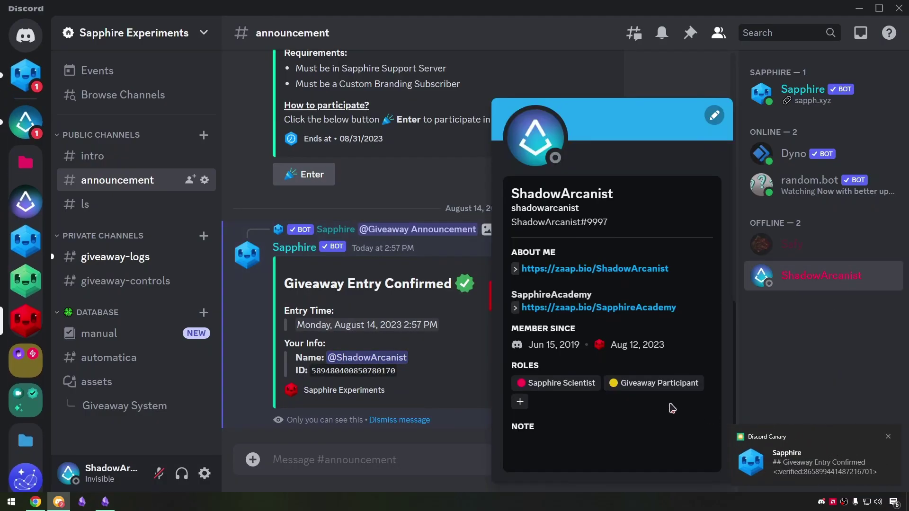
# Step: Check the newest Giveaway Entry Log in the giveaway-logs channel and return to the Obsidian canvas
pyautogui.click(115, 256)
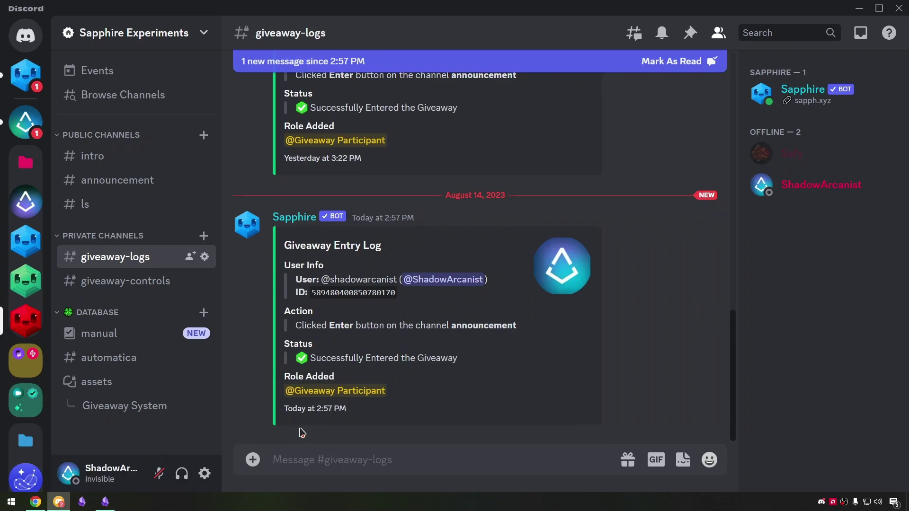
pyautogui.hotkey('alt', 'Tab')
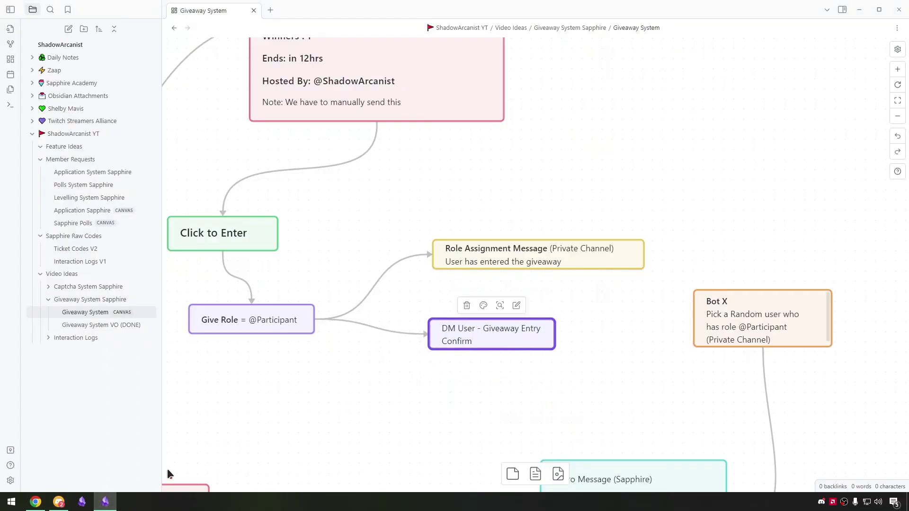
# Step: Switch to Discord and read the Giveaway Entry Confirmed direct message from the Sapphire bot
pyautogui.click(105, 502)
pyautogui.click(25, 73)
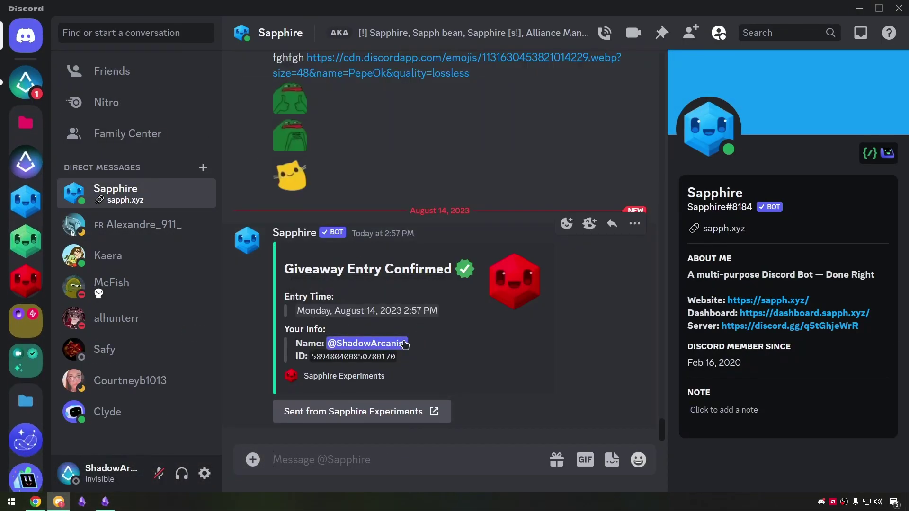
pyautogui.click(26, 240)
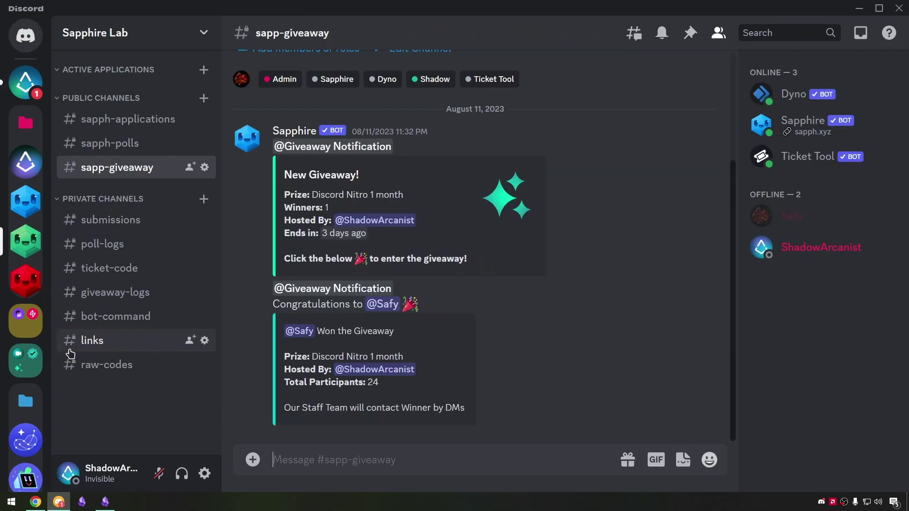
pyautogui.hotkey('ctrl', 'alt', 'Down')
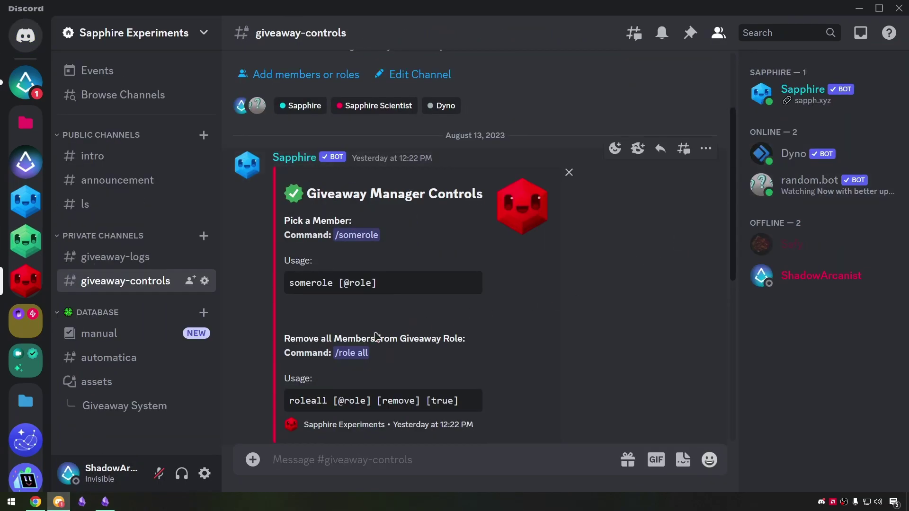
pyautogui.click(351, 353)
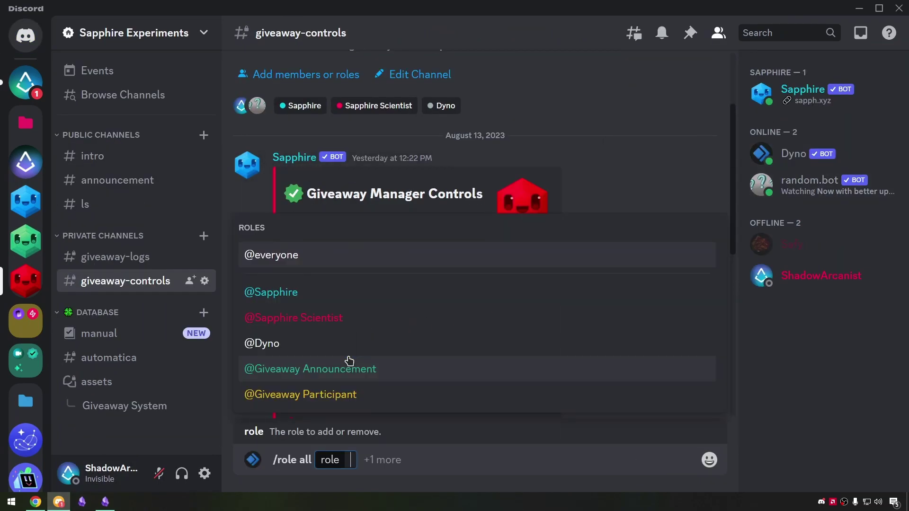
pyautogui.click(386, 402)
pyautogui.click(338, 397)
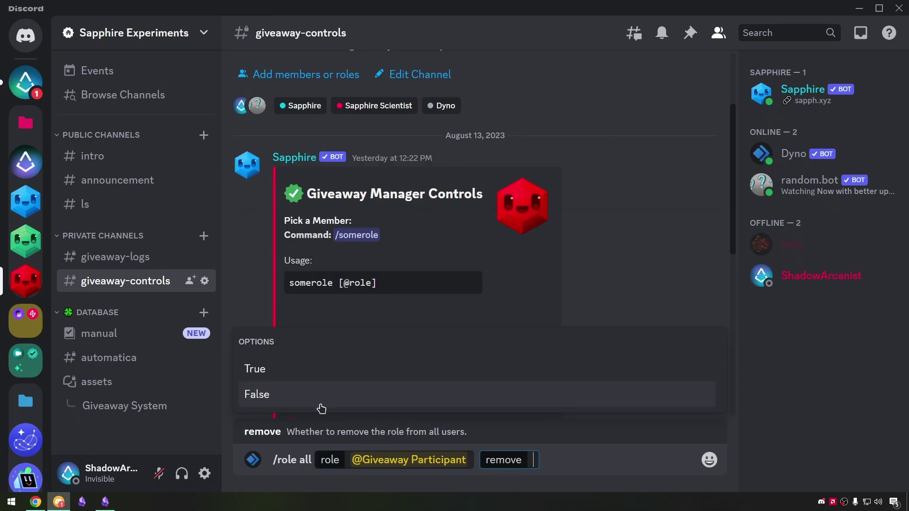
pyautogui.click(284, 371)
pyautogui.press('Return')
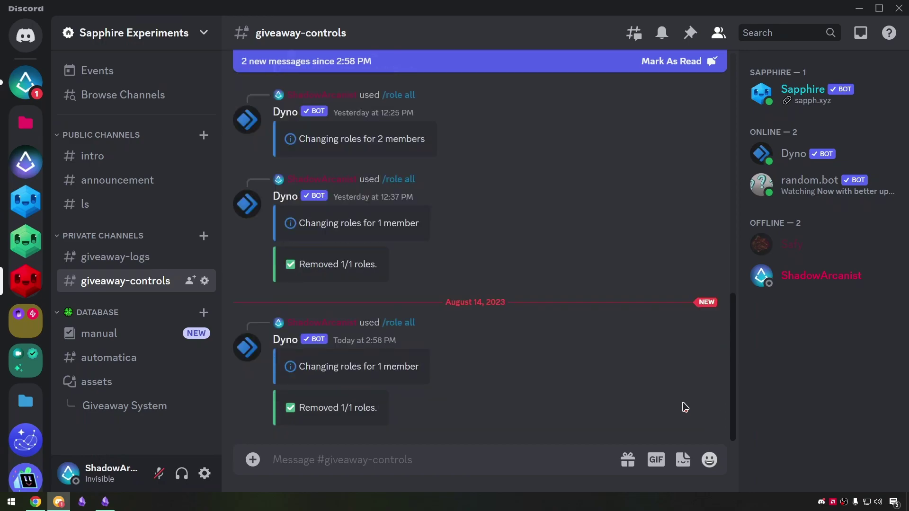
pyautogui.scroll(3, 488, 361)
pyautogui.scroll(7, 487, 361)
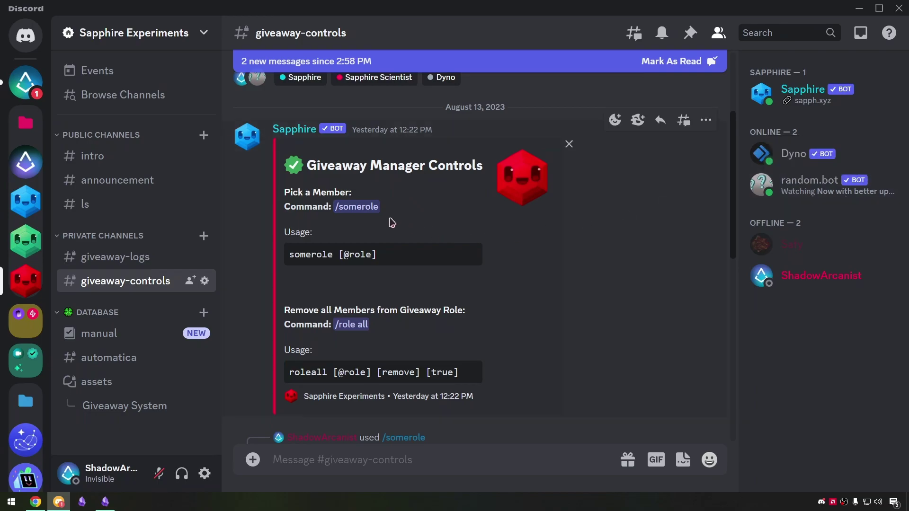
pyautogui.click(360, 207)
pyautogui.click(299, 396)
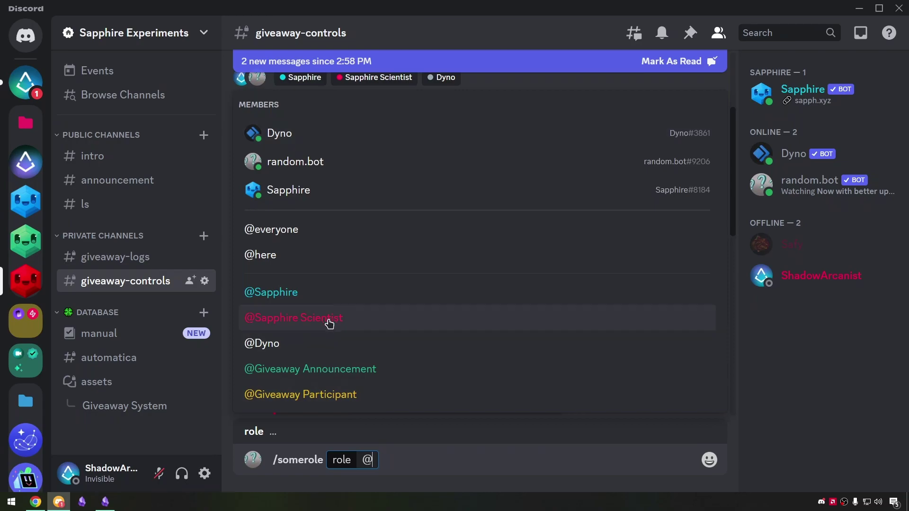
pyautogui.click(329, 318)
pyautogui.press('Return')
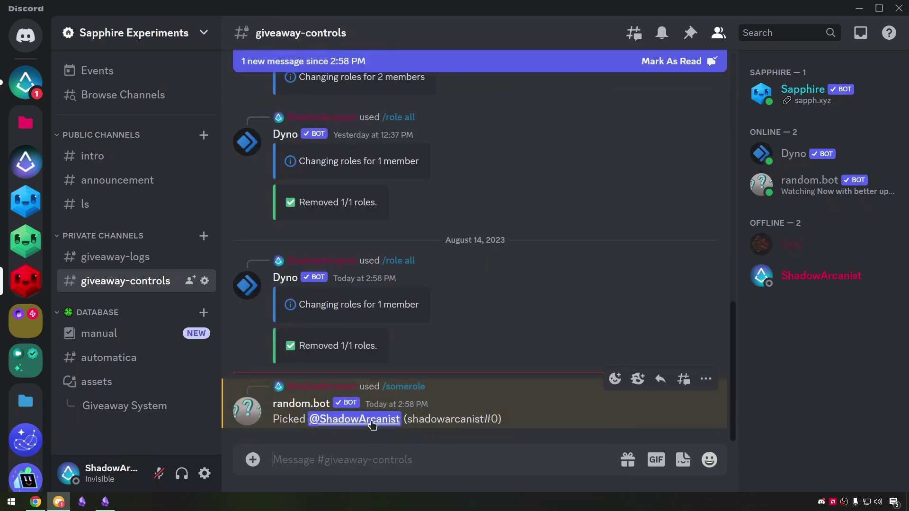
# Step: Compare the Winner Message flow on the Obsidian canvas with the winner's congratulations post in Discord's Sapphire Experiments announcement channel
pyautogui.click(105, 502)
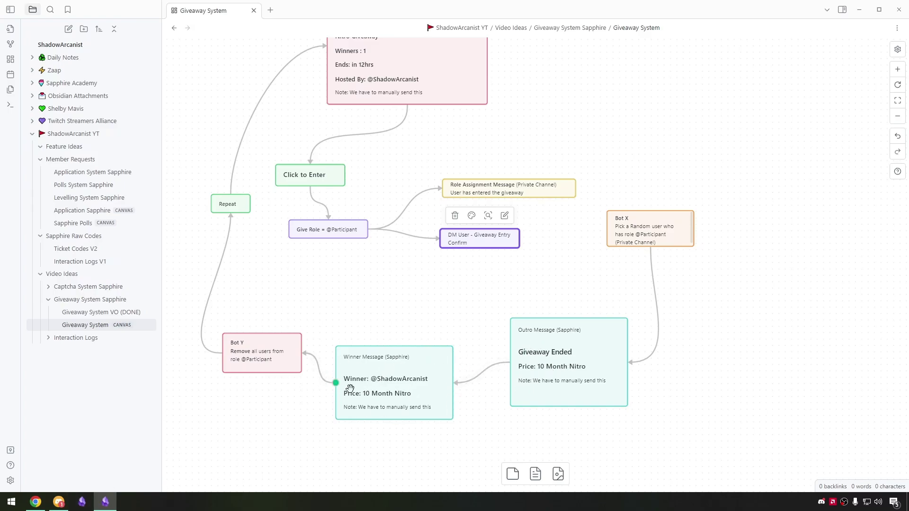
pyautogui.click(59, 502)
pyautogui.click(142, 182)
pyautogui.scroll(-5, 426, 322)
pyautogui.scroll(3, 405, 314)
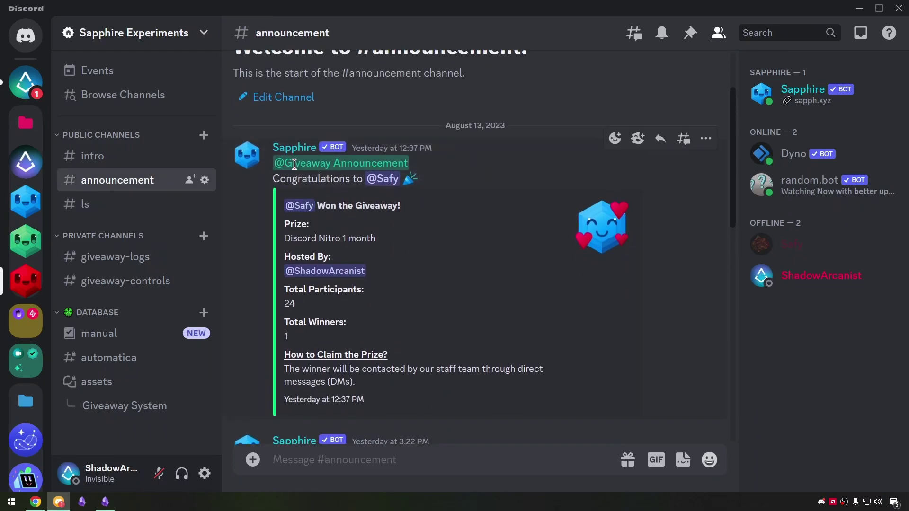
pyautogui.moveTo(298, 178); pyautogui.dragTo(453, 206)
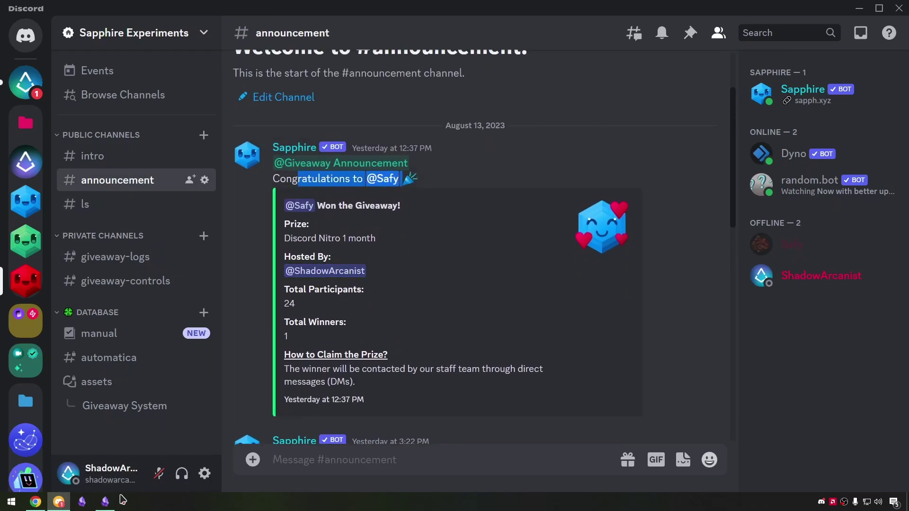
pyautogui.click(105, 502)
pyautogui.hscroll(-2, 306, 413)
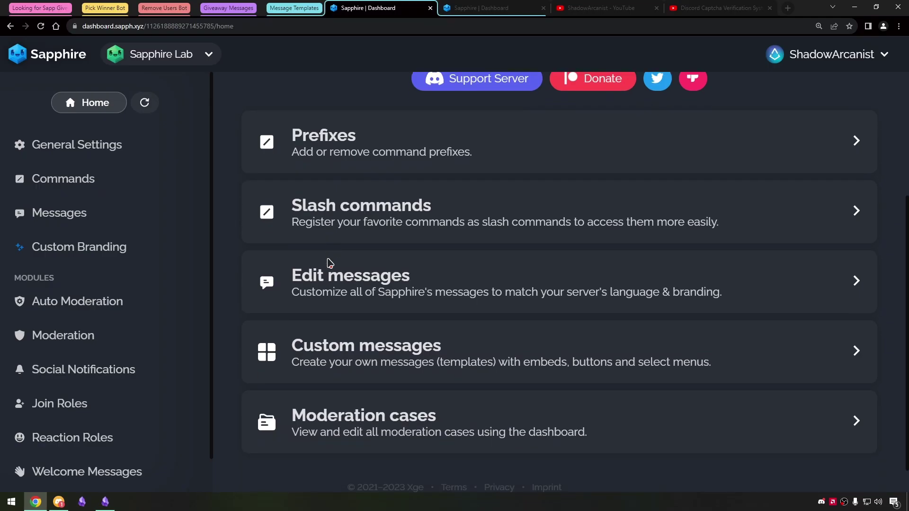
# Step: Open the GiveAway folder of Sapphire Lab's message templates in the dashboard and preview the winner and New Giveaway! templates
pyautogui.scroll(1, 172, 227)
pyautogui.click(57, 211)
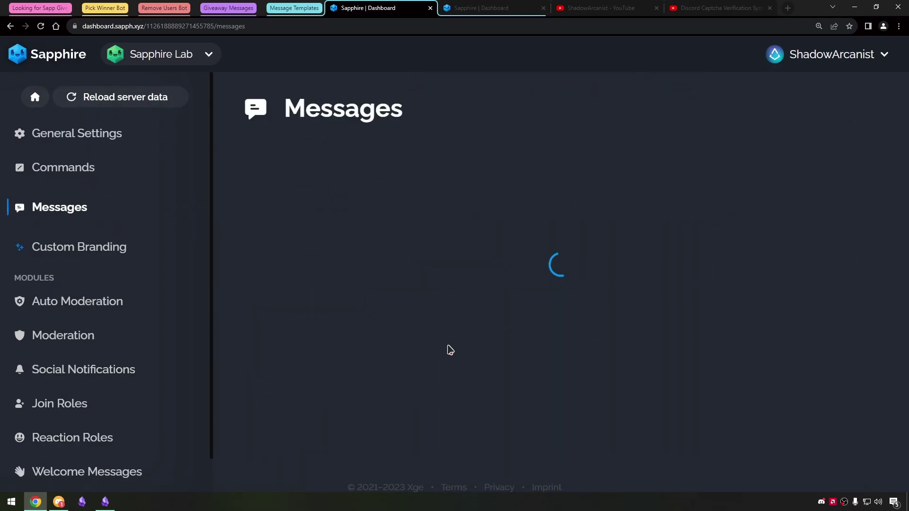
pyautogui.click(376, 241)
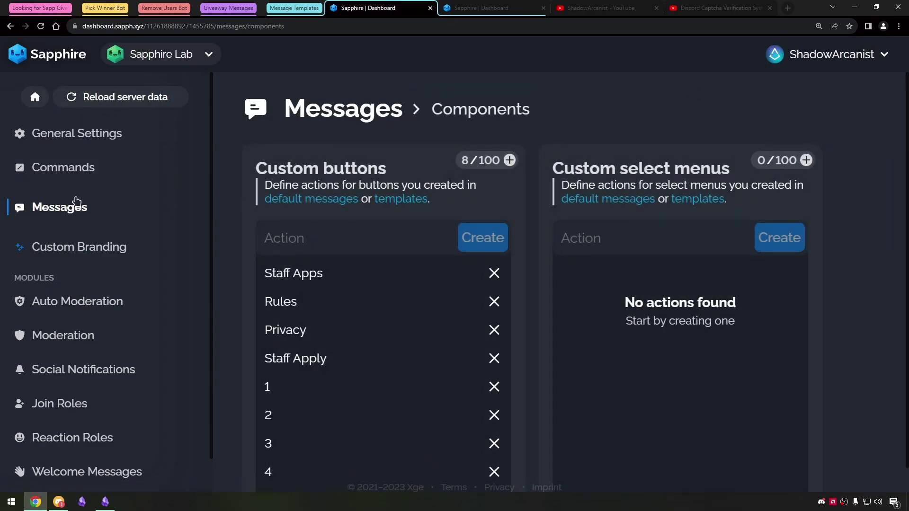
pyautogui.click(74, 204)
pyautogui.click(334, 210)
pyautogui.scroll(-1, 362, 308)
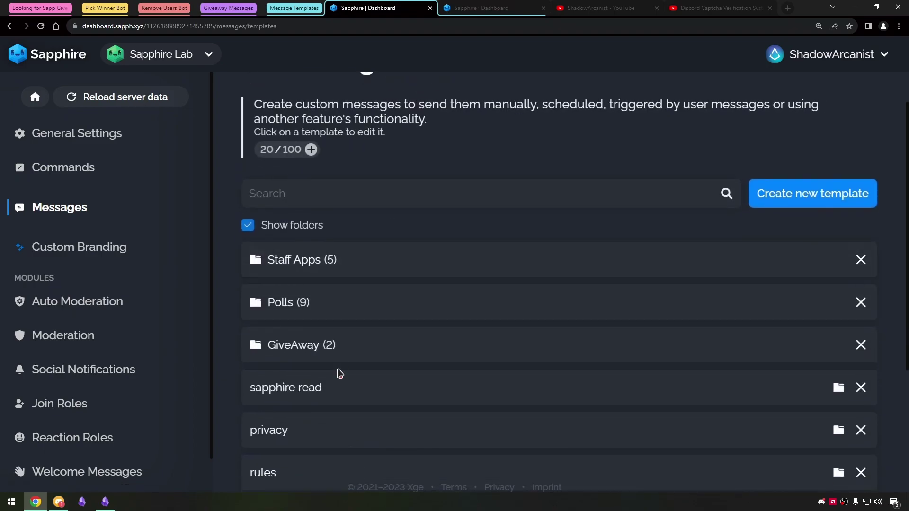
pyautogui.click(334, 351)
pyautogui.click(324, 286)
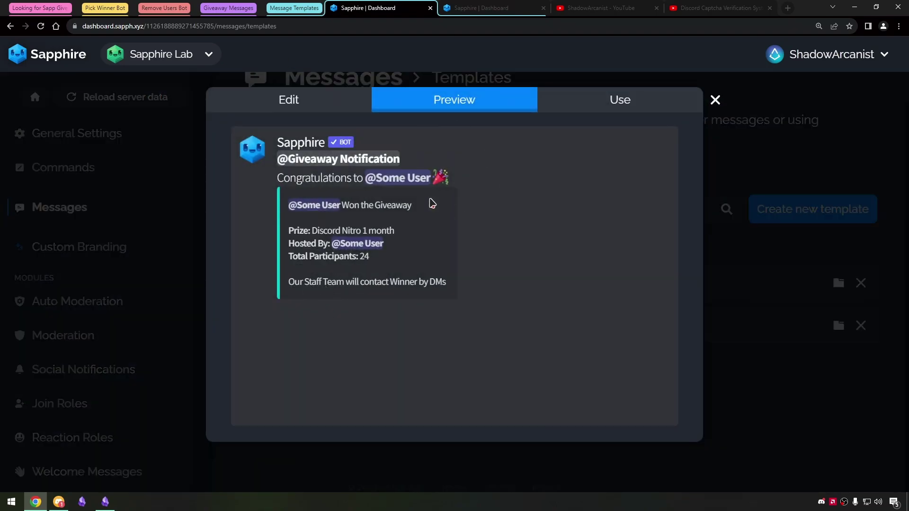
pyautogui.click(752, 328)
pyautogui.click(406, 338)
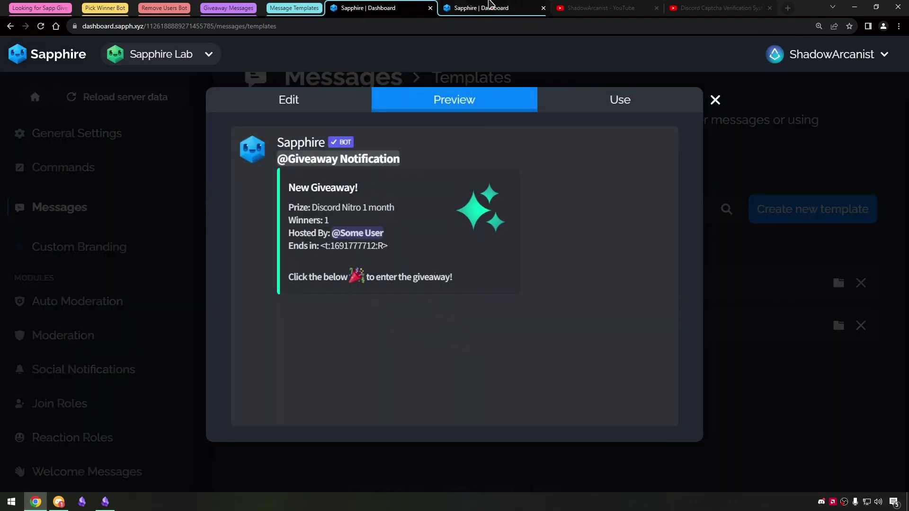
# Step: Open the Sapphire Experiments message templates in the other dashboard tab and preview the New Giveaway! template
pyautogui.click(489, 8)
pyautogui.click(73, 216)
pyautogui.click(363, 190)
pyautogui.scroll(-2, 363, 331)
pyautogui.click(360, 405)
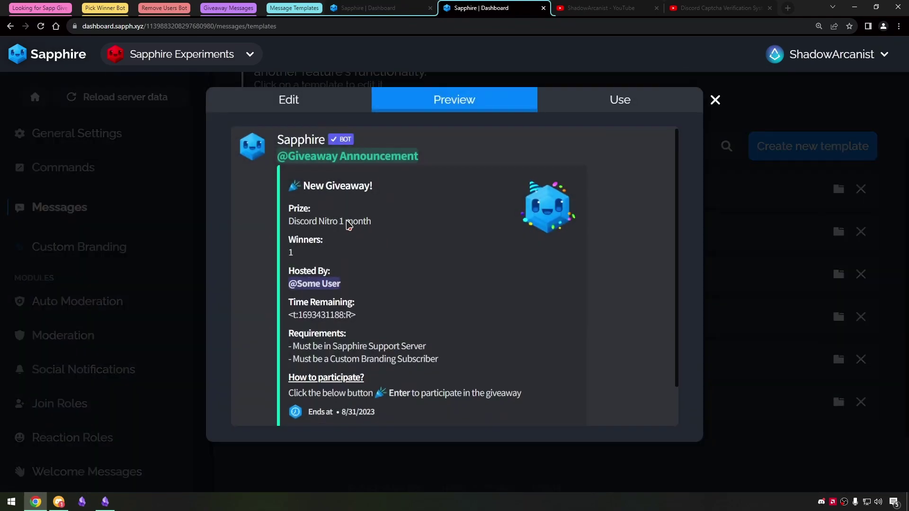
pyautogui.scroll(-1, 388, 265)
# Step: Examine the template's role mention and sapphireparty emoji codes in the editor, comparing them with the Discord announcement and the preview
pyautogui.click(319, 100)
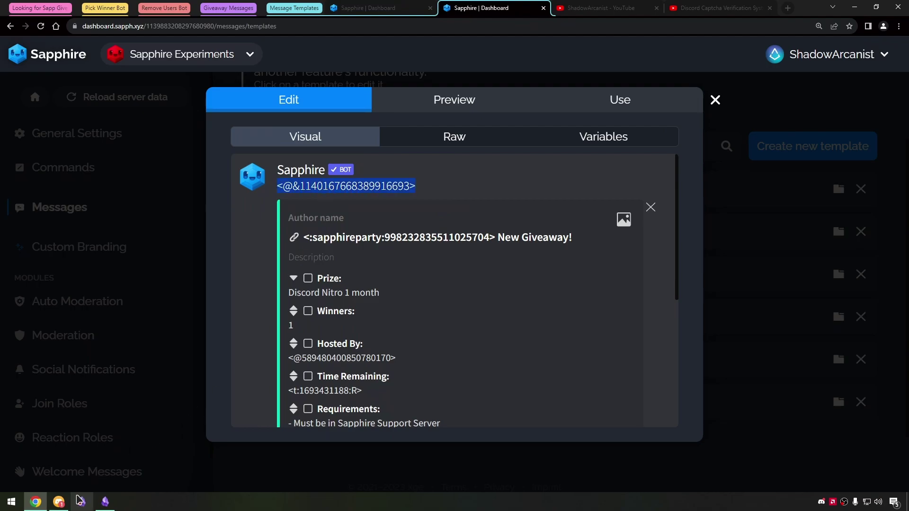
pyautogui.click(82, 502)
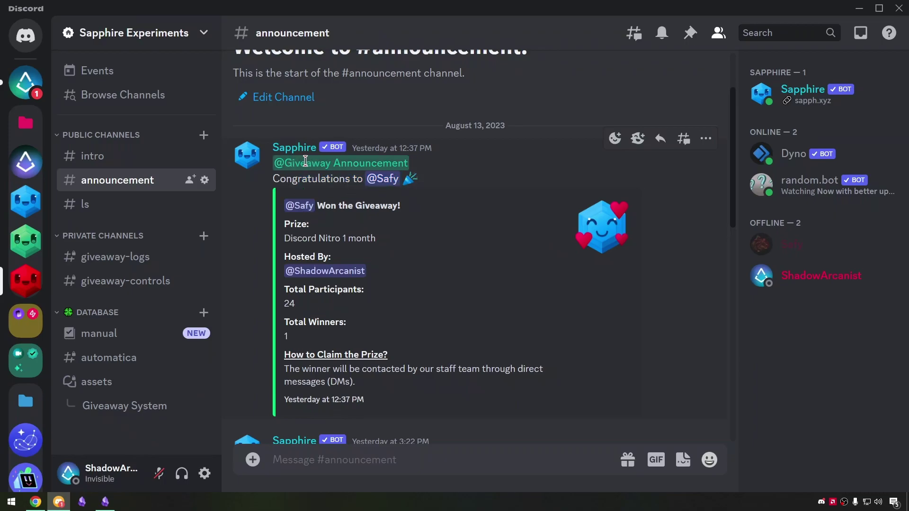
pyautogui.click(36, 502)
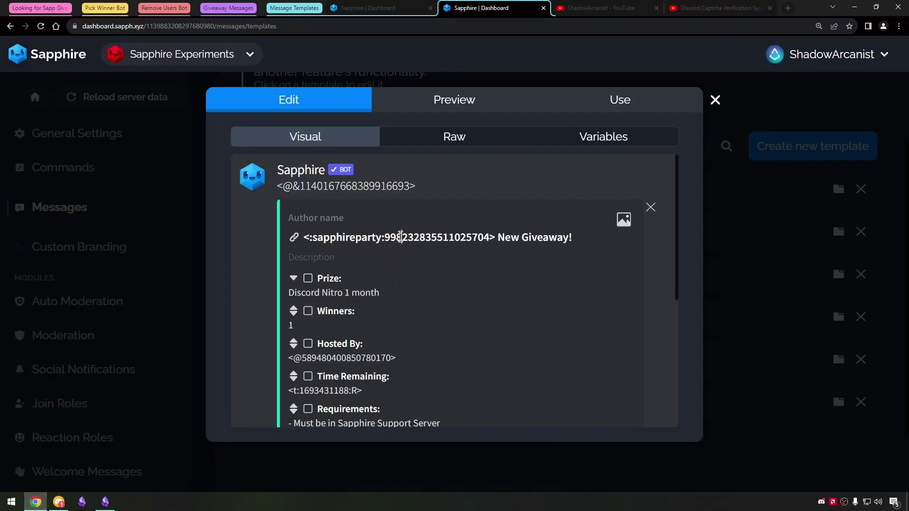
pyautogui.moveTo(493, 237); pyautogui.dragTo(303, 242)
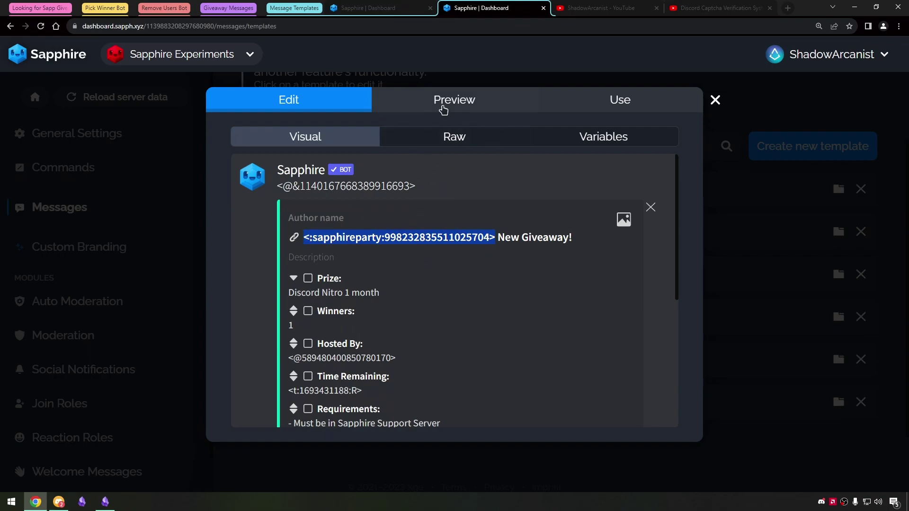
pyautogui.click(443, 110)
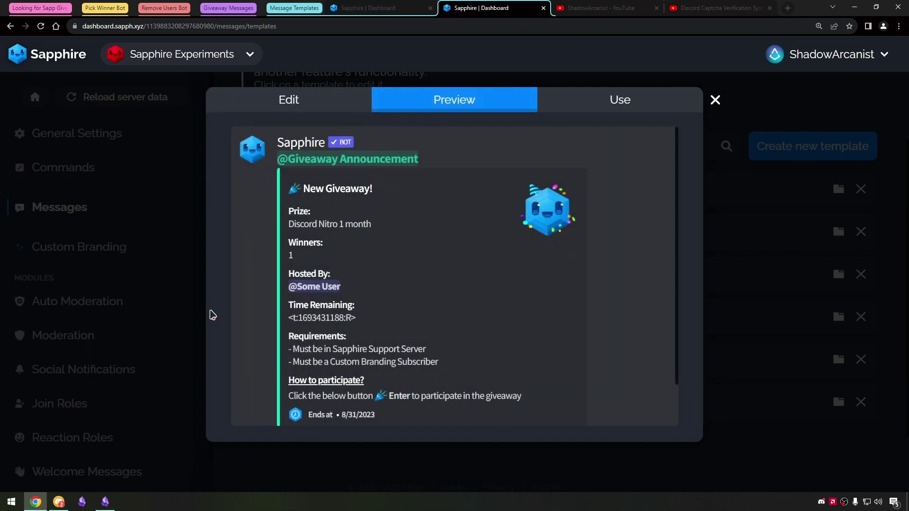
# Step: Switch to Discord, show all channels of the Sapphire server and open the emote ID list thread under bot-commands
pyautogui.click(58, 501)
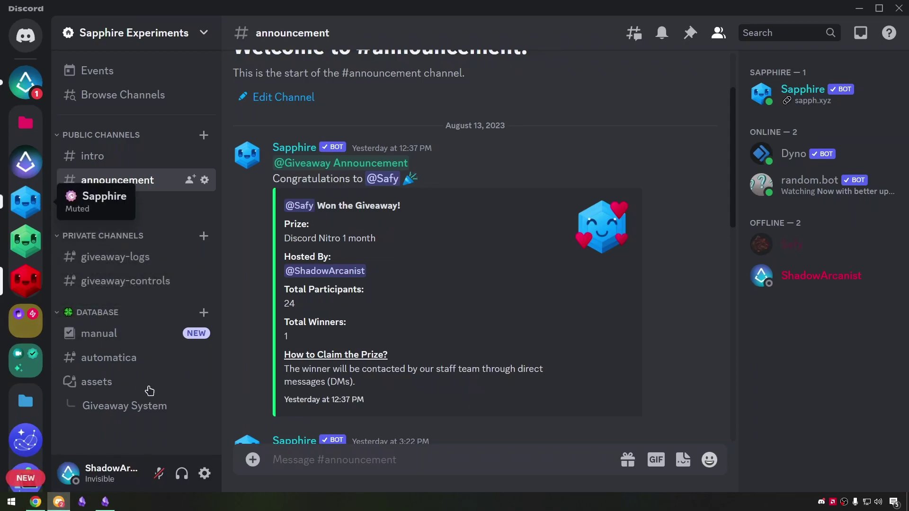
pyautogui.moveTo(121, 347)
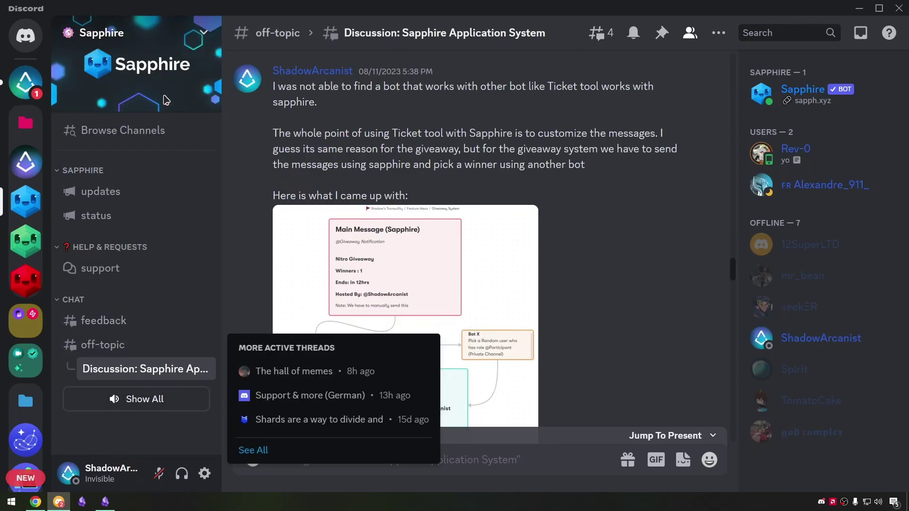
pyautogui.click(152, 37)
pyautogui.click(167, 159)
pyautogui.moveTo(154, 347)
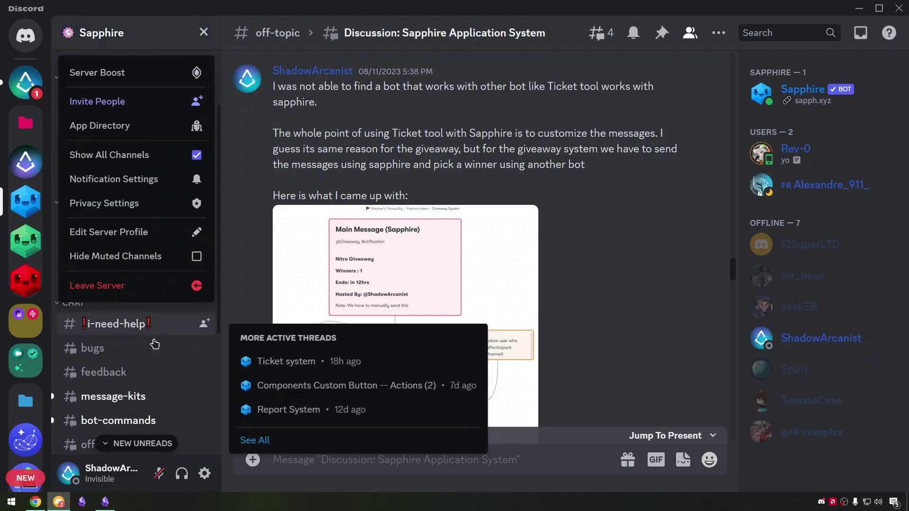
pyautogui.scroll(-3, 154, 347)
pyautogui.click(132, 330)
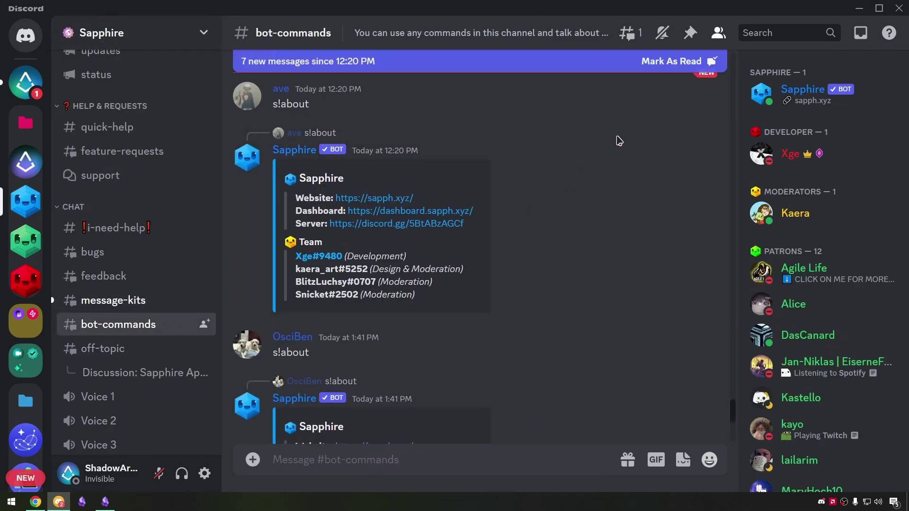
pyautogui.click(628, 32)
pyautogui.click(426, 135)
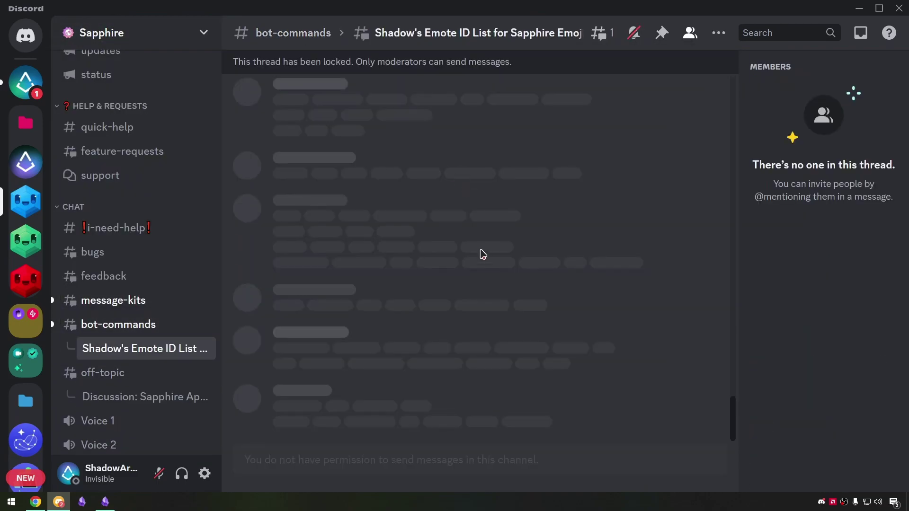
# Step: Copy the ID number of the sapphAngry emote from the thread's emote list
pyautogui.scroll(8, 291, 203)
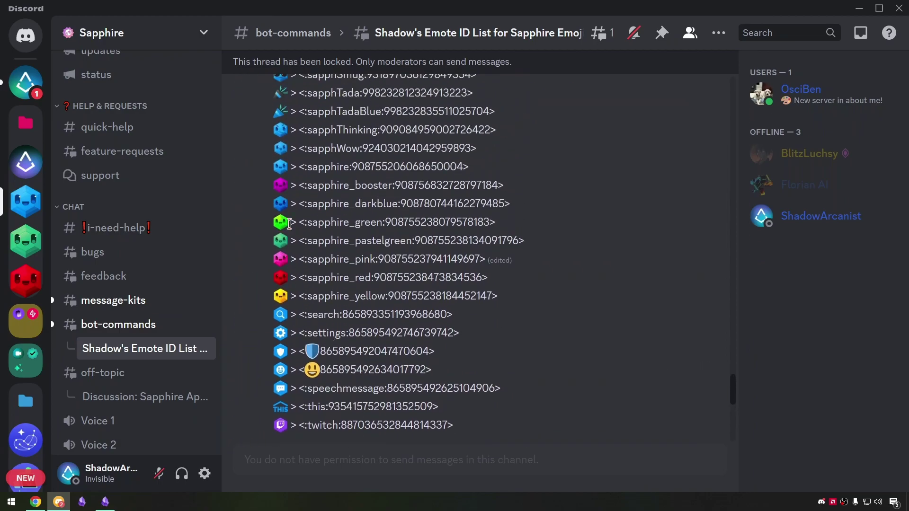
pyautogui.scroll(10, 292, 208)
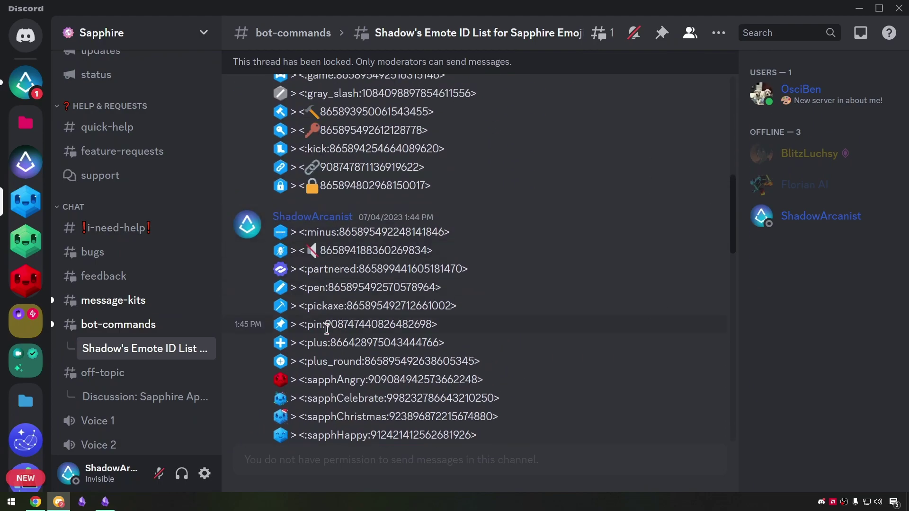
pyautogui.scroll(-3, 331, 332)
pyautogui.doubleClick(417, 237)
pyautogui.rightClick(417, 237)
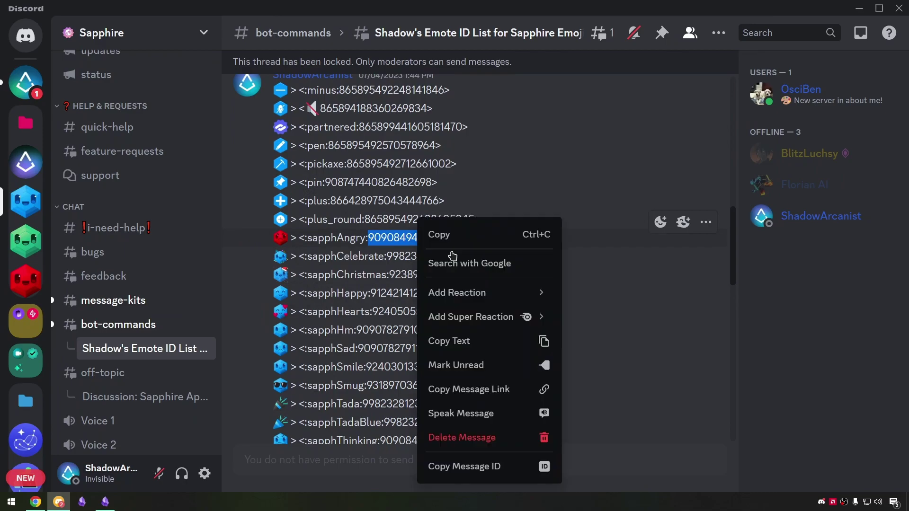
pyautogui.click(439, 235)
# Step: Switch to the dashboard, replace the emoji ID in the template's New Giveaway! title with the copied sapphAngry ID, and preview it
pyautogui.click(59, 501)
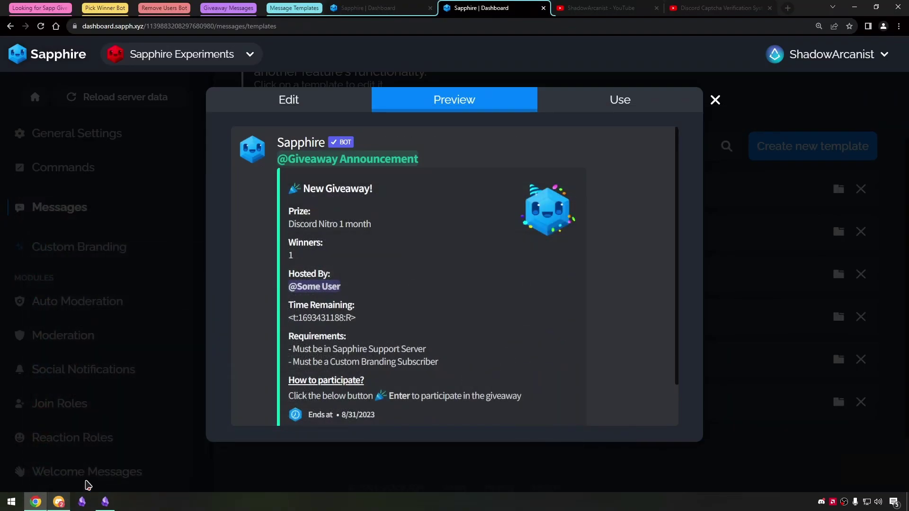
pyautogui.click(289, 100)
pyautogui.doubleClick(433, 236)
pyautogui.rightClick(433, 239)
pyautogui.click(480, 285)
pyautogui.click(478, 97)
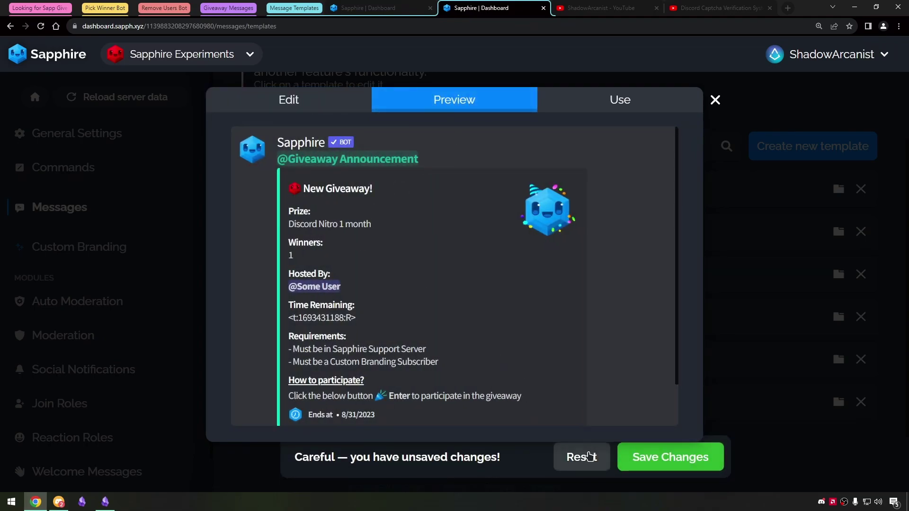
# Step: Discard the unsaved emoji change and return to the template's visual editor
pyautogui.click(588, 452)
pyautogui.click(325, 99)
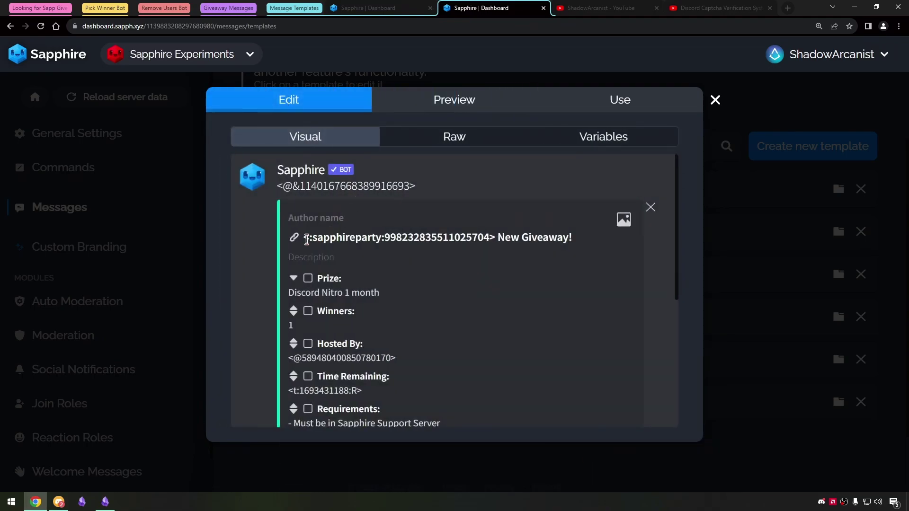
# Step: Compare the announcement template's New Giveaway! title and Hosted By user ID in the visual editor with their rendering in the preview
pyautogui.moveTo(304, 237); pyautogui.dragTo(349, 243)
pyautogui.moveTo(499, 237); pyautogui.dragTo(561, 238)
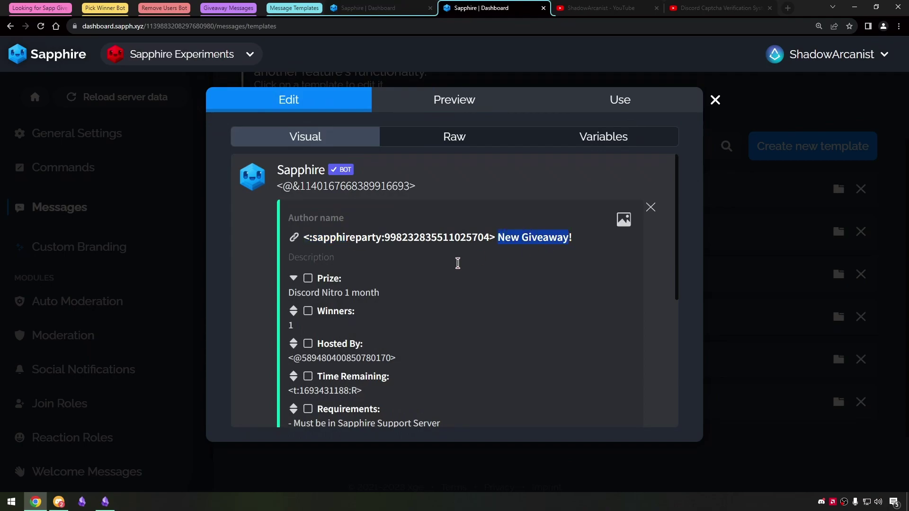
pyautogui.scroll(-1, 451, 269)
pyautogui.click(332, 235)
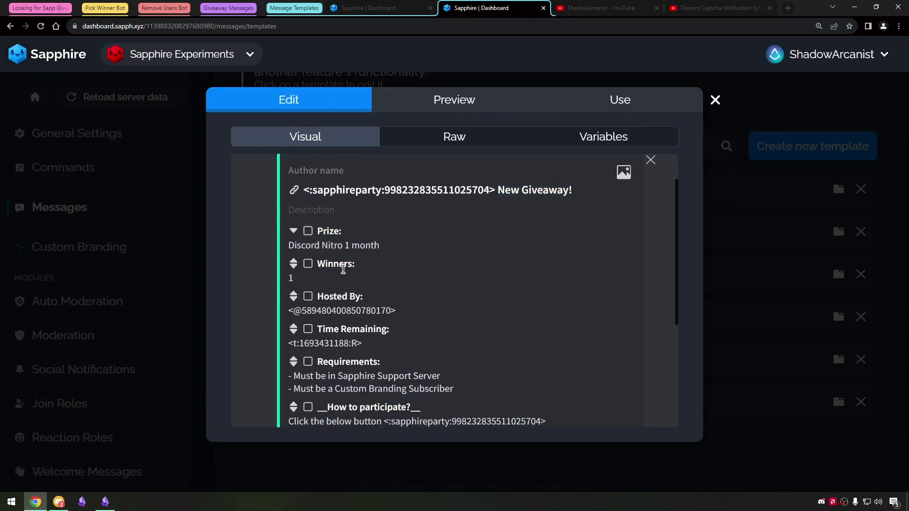
pyautogui.click(457, 106)
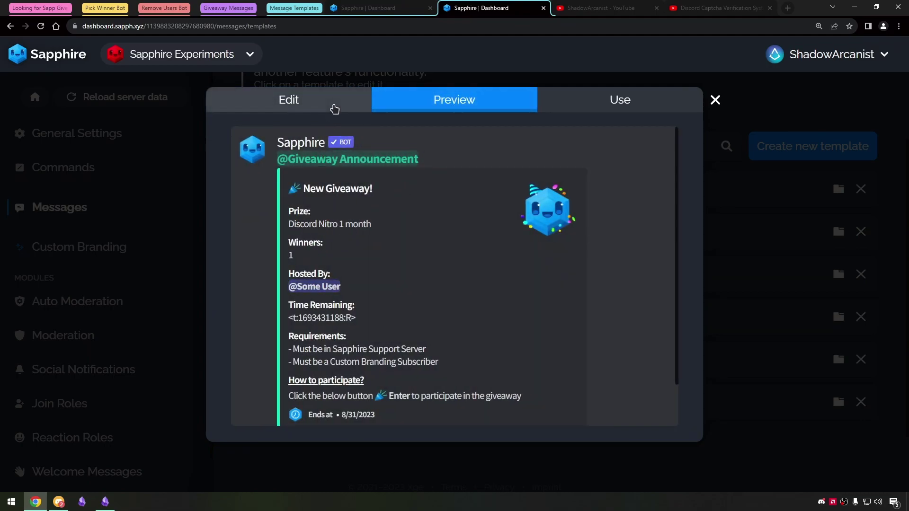
pyautogui.click(333, 105)
pyautogui.doubleClick(343, 357)
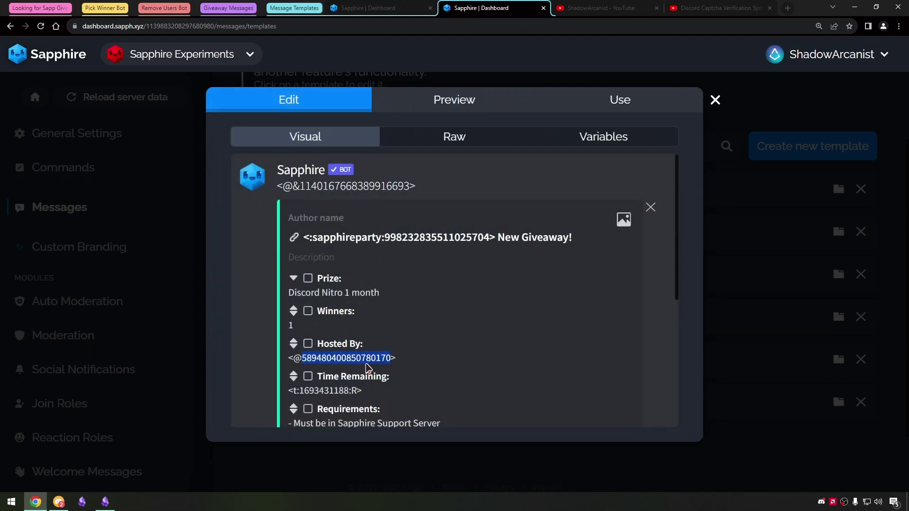
# Step: Examine the Time Remaining timestamp code and the remaining fields down to the Enter button row of the template
pyautogui.scroll(-1, 368, 368)
pyautogui.doubleClick(332, 343)
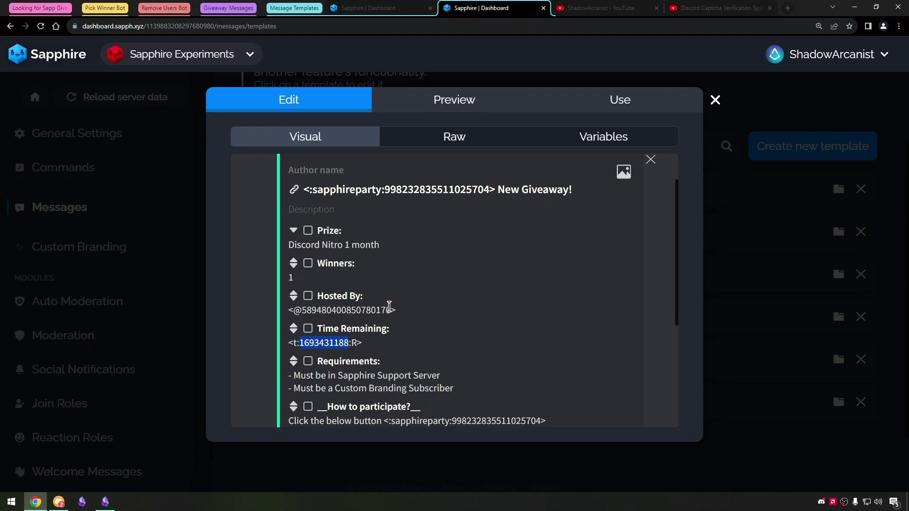
pyautogui.scroll(-1, 374, 310)
pyautogui.click(351, 314)
pyautogui.scroll(-3, 386, 352)
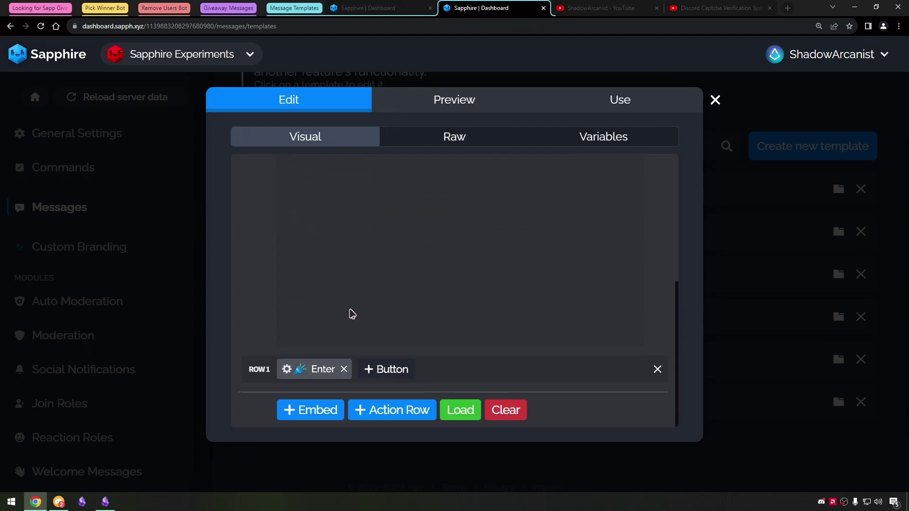
pyautogui.moveTo(359, 209); pyautogui.dragTo(282, 211)
pyautogui.click(298, 174)
pyautogui.doubleClick(327, 343)
pyautogui.scroll(-3, 435, 310)
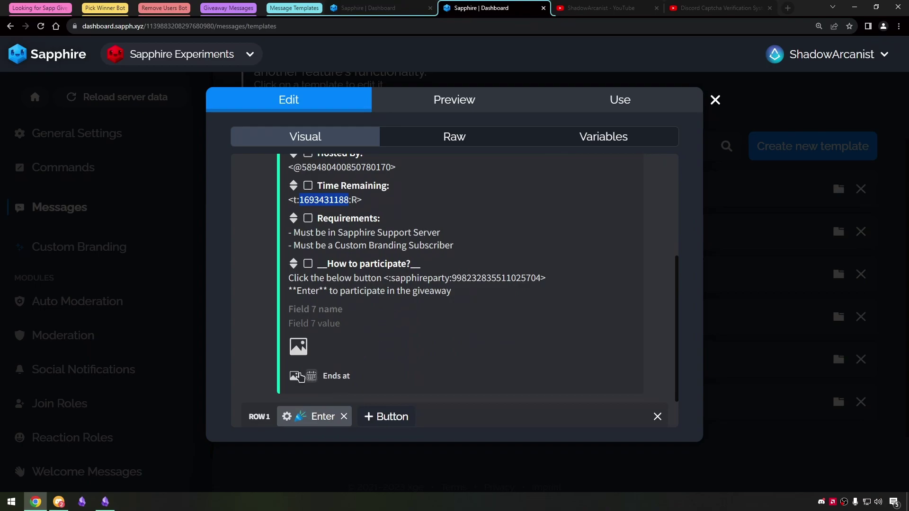
# Step: Inspect the image link set as the embed's footer icon, and preview the announcement message
pyautogui.click(294, 376)
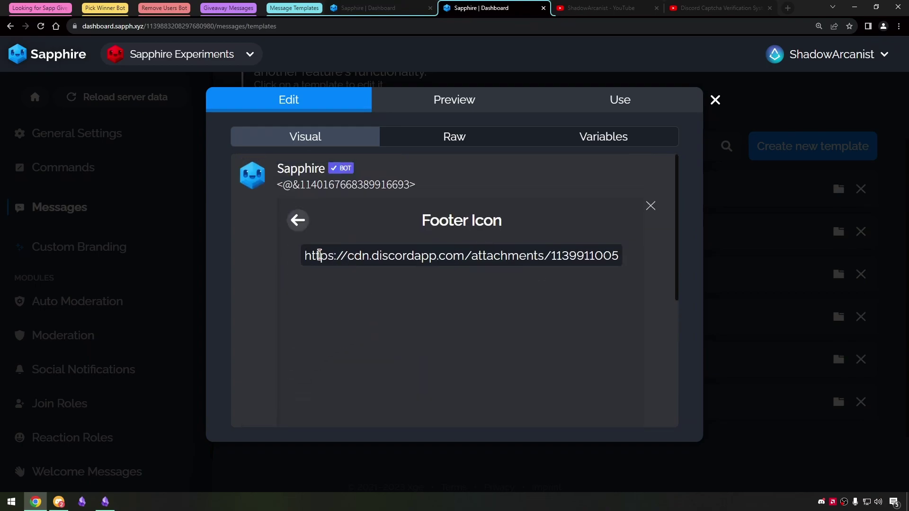
pyautogui.moveTo(312, 256); pyautogui.dragTo(578, 256)
pyautogui.click(470, 101)
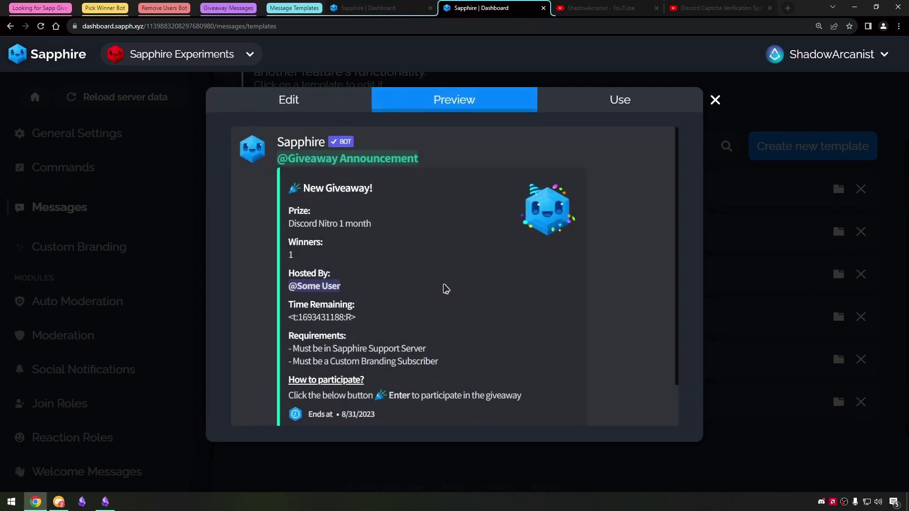
# Step: Switch to Discord, open the Giveaway System post in the assets forum of Sapphire Experiments, and show the clock image's context options
pyautogui.hotkey('alt', 'Tab')
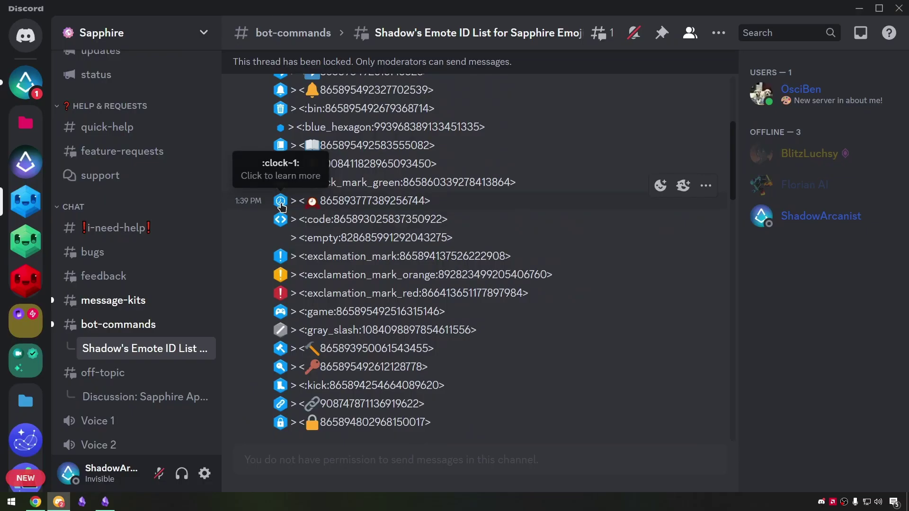
pyautogui.click(26, 241)
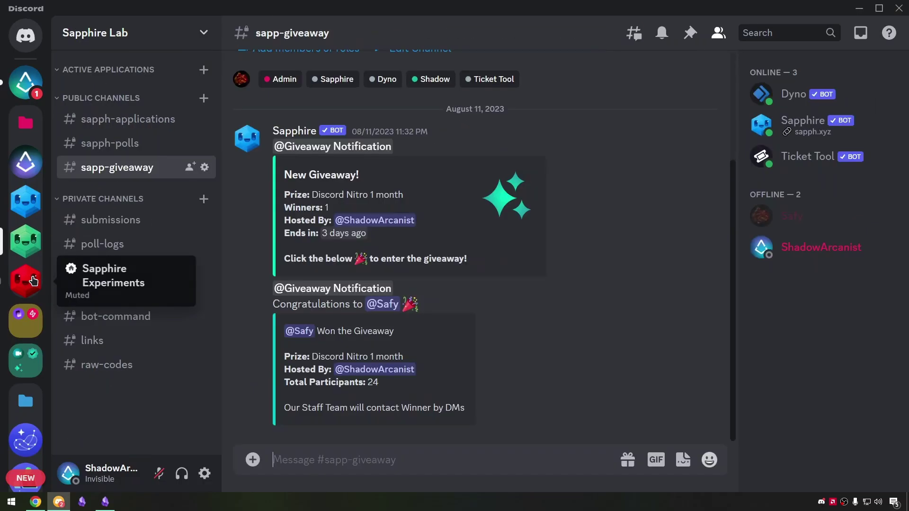
pyautogui.click(33, 281)
pyautogui.click(114, 385)
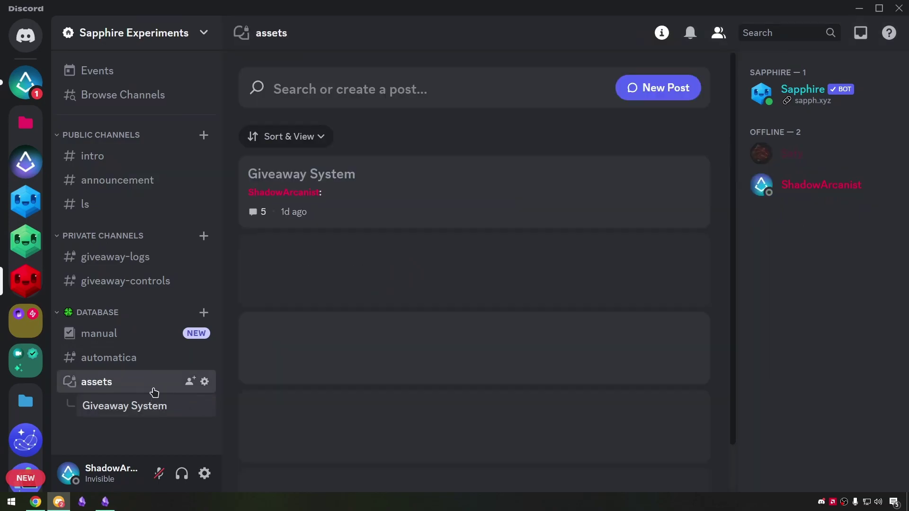
pyautogui.click(348, 238)
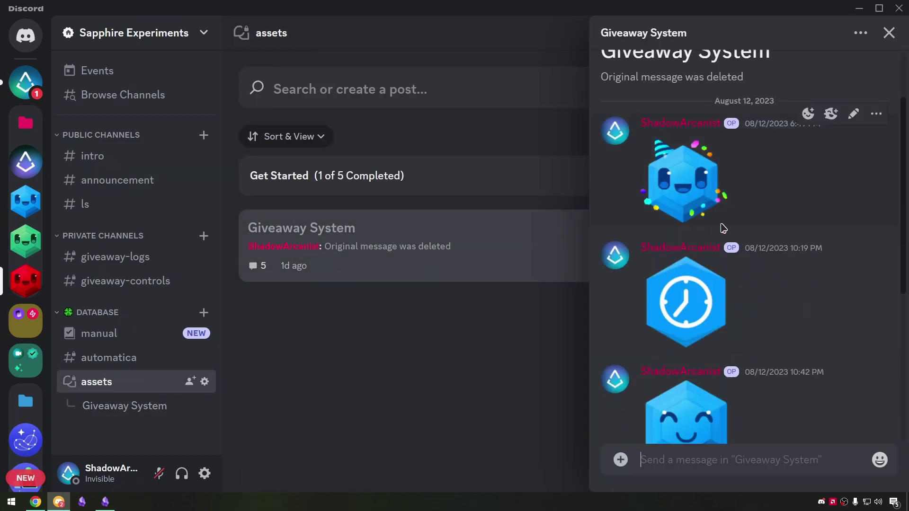
pyautogui.rightClick(691, 300)
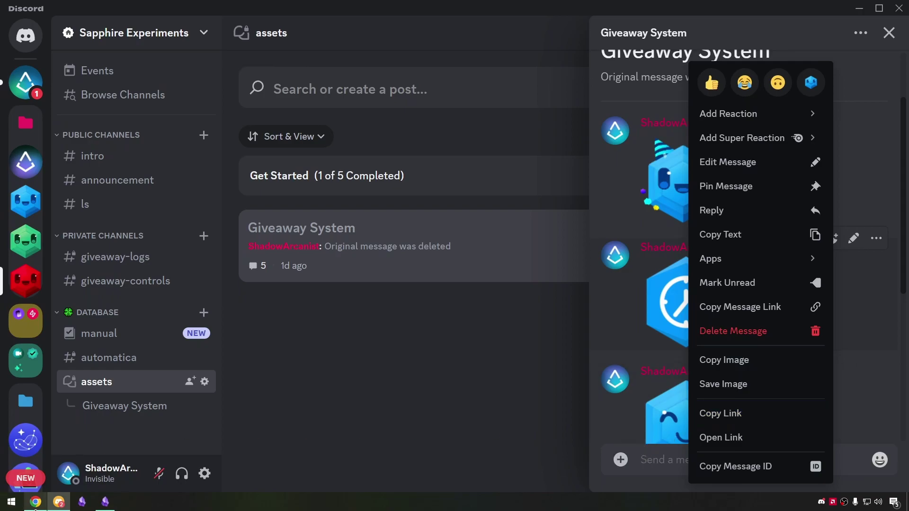
# Step: Inspect the embed's thumbnail image setting in the dashboard, checking it against the Giveaway System images in Discord, and return to the visual editor
pyautogui.click(35, 502)
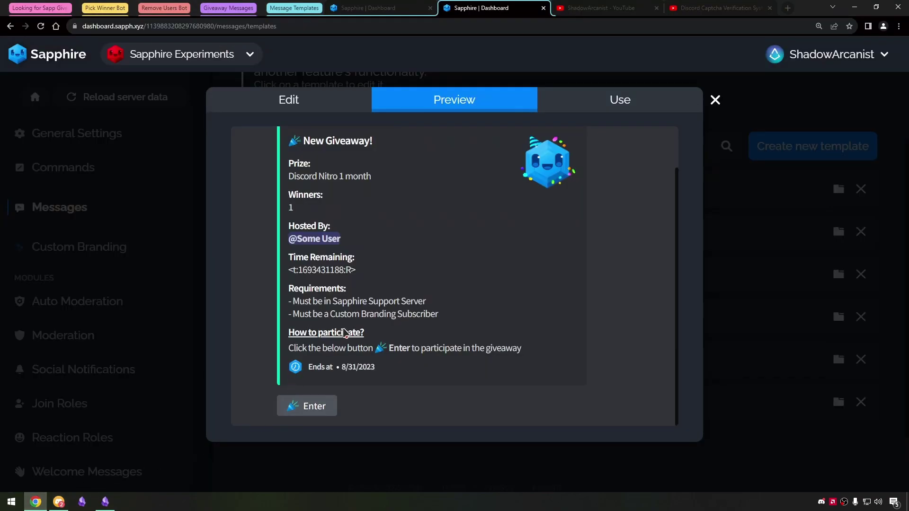
pyautogui.click(345, 107)
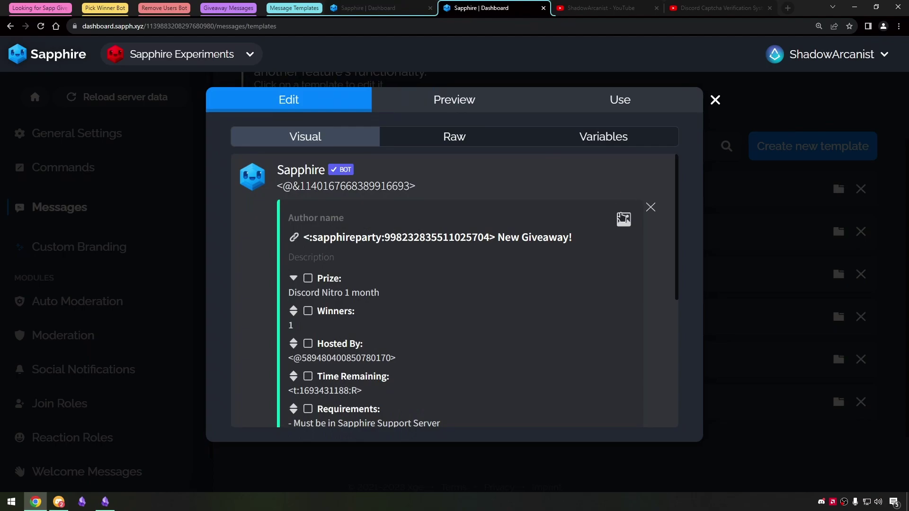
pyautogui.click(623, 218)
pyautogui.click(59, 502)
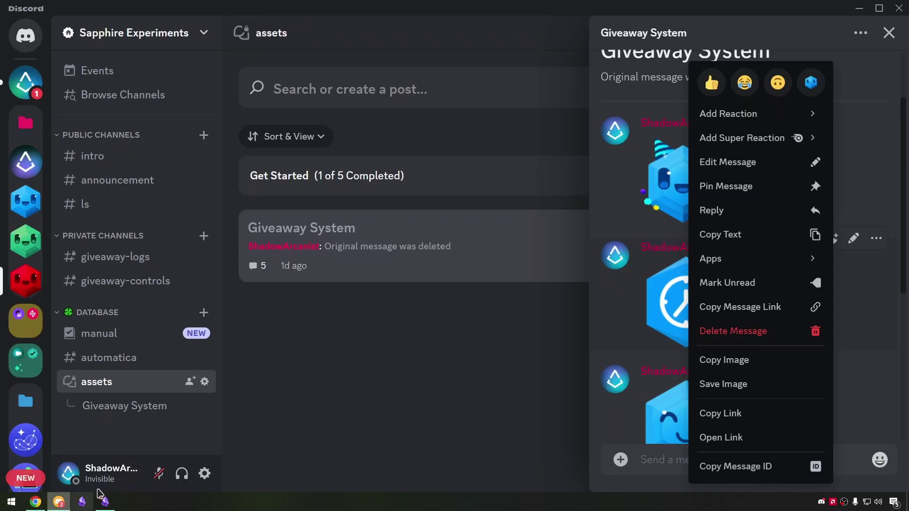
pyautogui.click(601, 415)
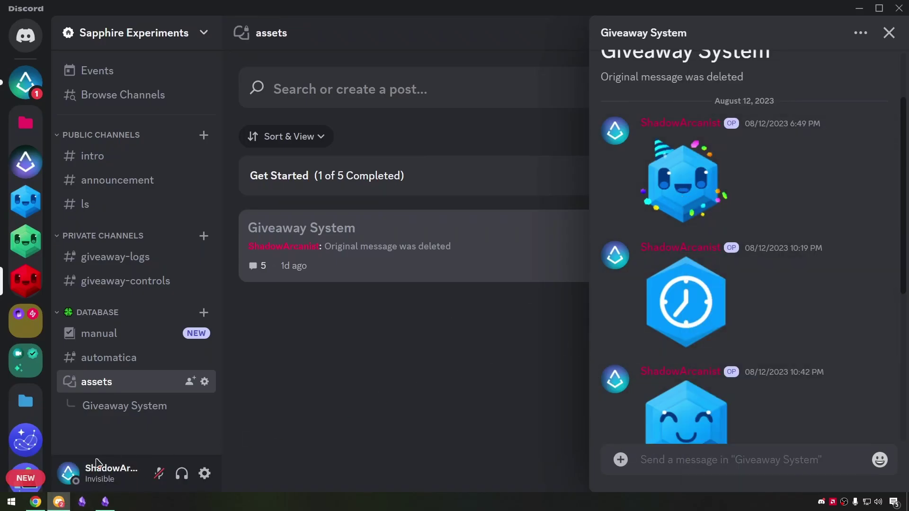
pyautogui.click(43, 505)
pyautogui.click(298, 222)
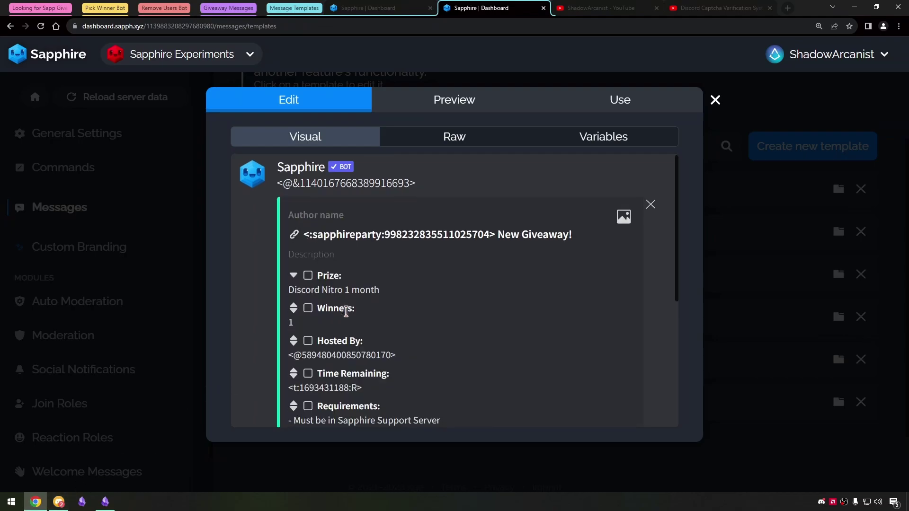
# Step: Review the full giveaway announcement preview and close the template
pyautogui.scroll(-5, 349, 315)
pyautogui.click(466, 101)
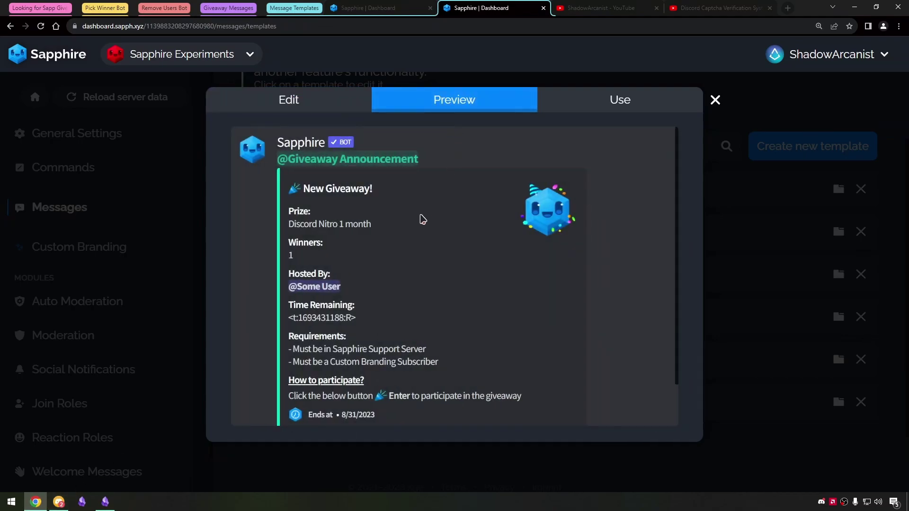
pyautogui.scroll(-3, 330, 289)
pyautogui.scroll(3, 355, 294)
pyautogui.click(771, 331)
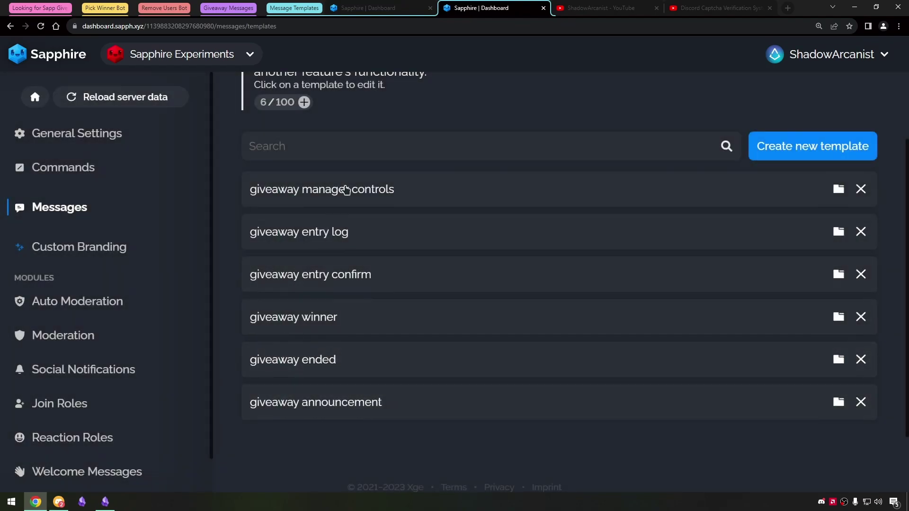
# Step: Open the giveaway ended template, review its whole preview, and close it
pyautogui.click(335, 361)
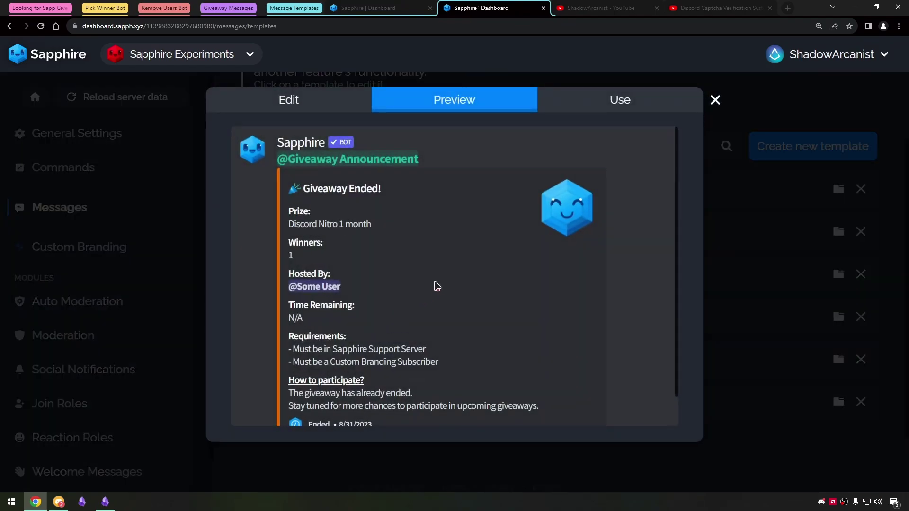
pyautogui.scroll(-1, 419, 280)
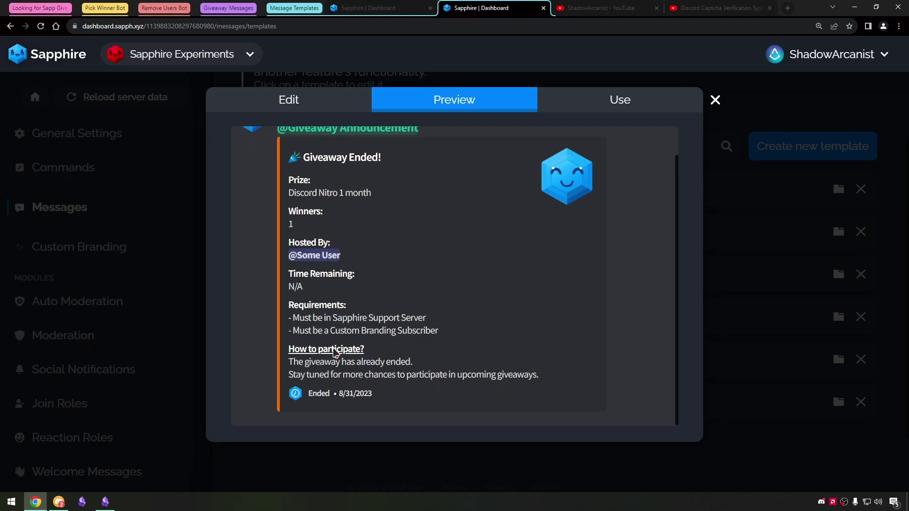
pyautogui.scroll(1, 414, 364)
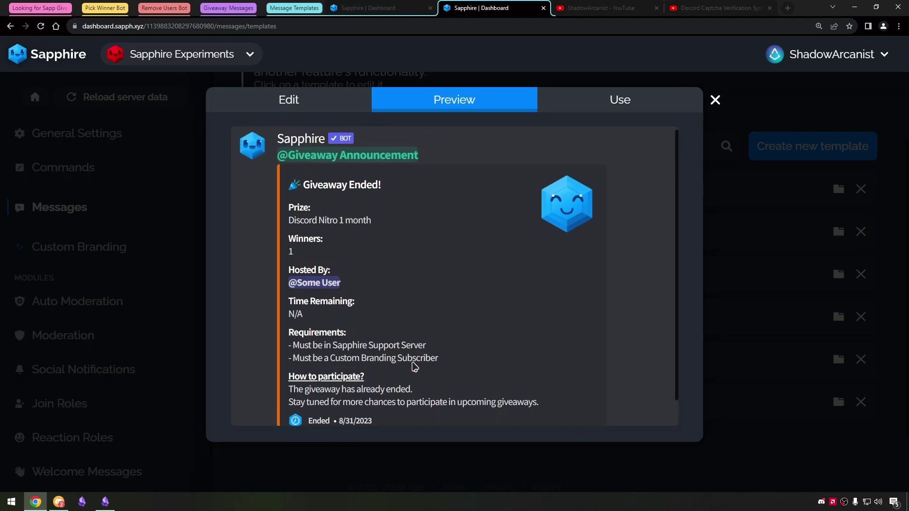
pyautogui.click(788, 321)
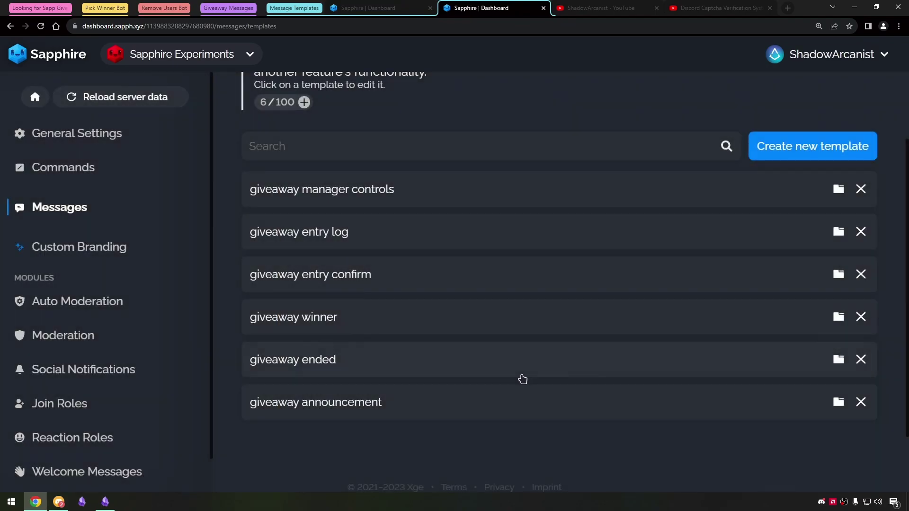
# Step: Open the giveaway winner template for editing and review the matching winner message in Discord's announcement channel
pyautogui.click(390, 322)
pyautogui.click(343, 108)
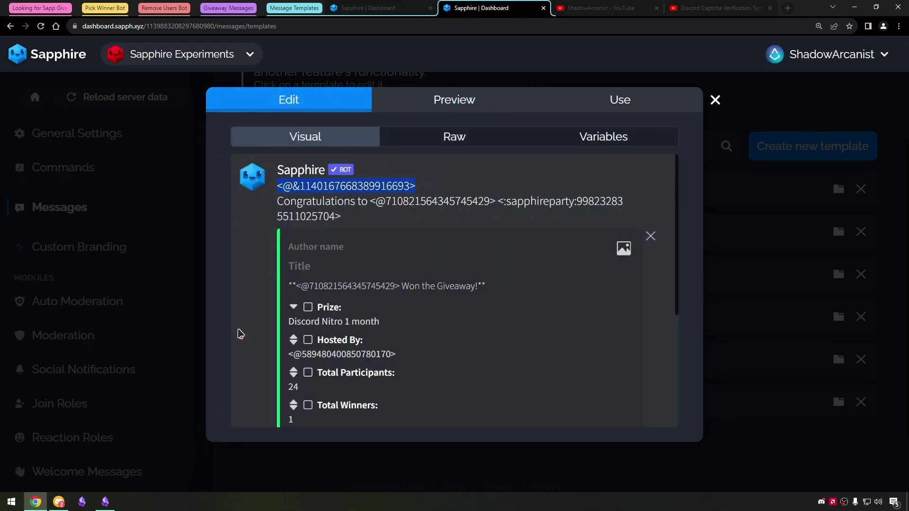
pyautogui.click(59, 502)
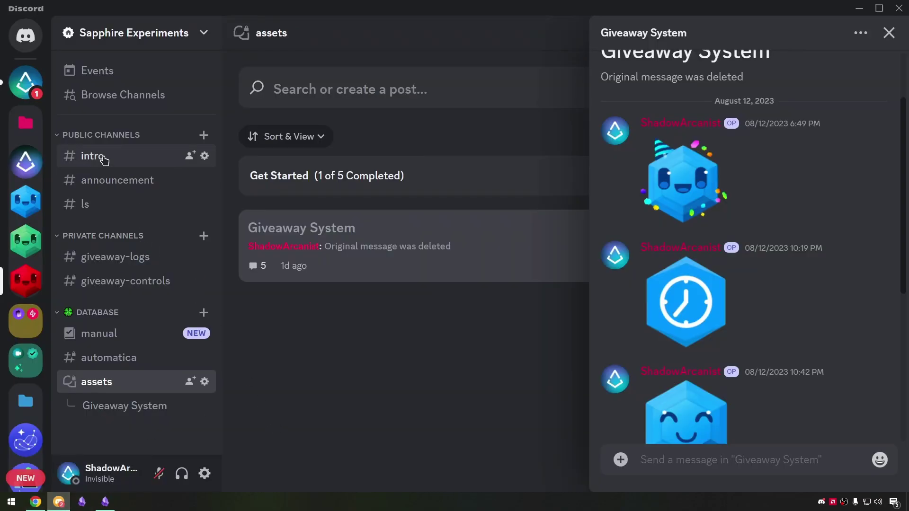
pyautogui.click(107, 181)
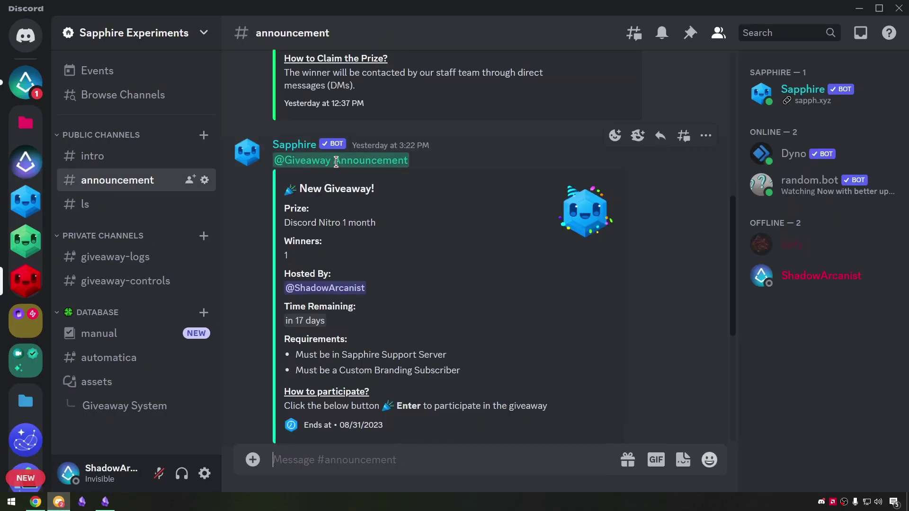
pyautogui.scroll(7, 332, 184)
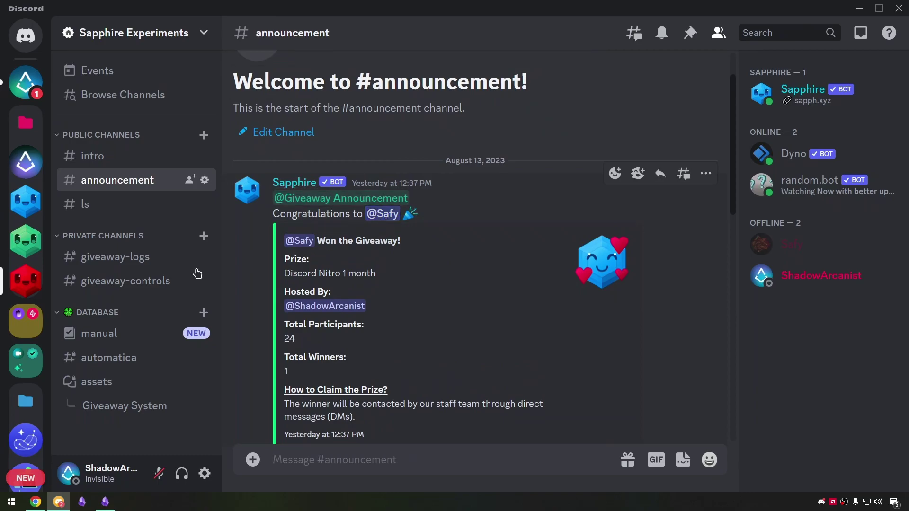
# Step: Copy the user ID of the member picked by random.bot in the giveaway-controls channel
pyautogui.click(128, 283)
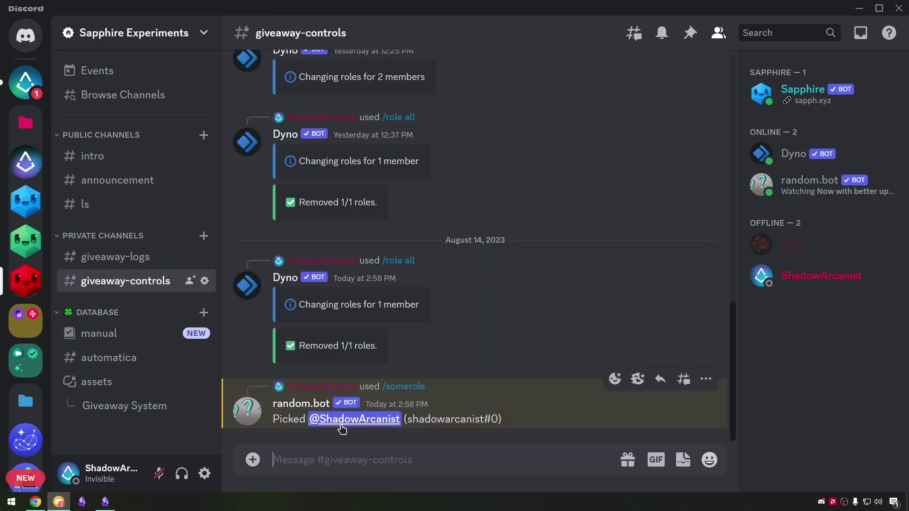
pyautogui.rightClick(357, 424)
pyautogui.click(382, 464)
# Step: Switch to the dashboard, replace the winner's user ID in the Congratulations line with the copied ID, and preview the message
pyautogui.click(35, 501)
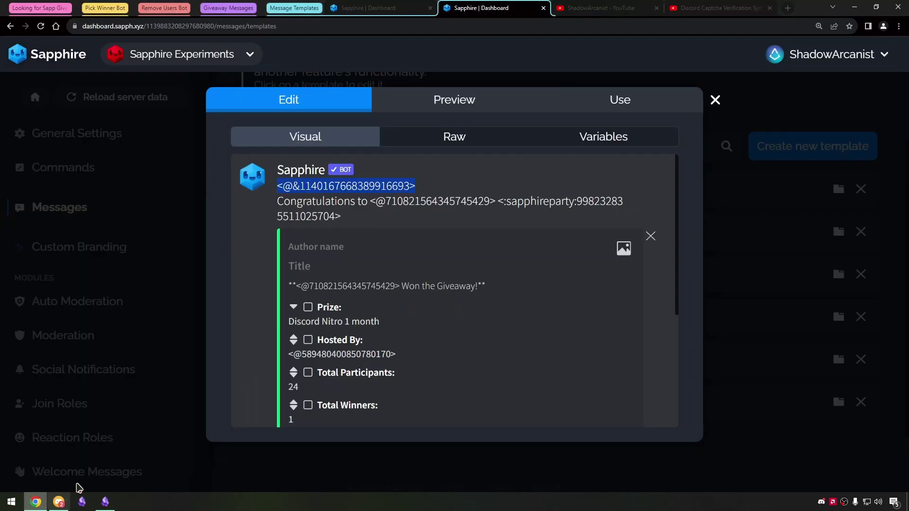
pyautogui.rightClick(431, 202)
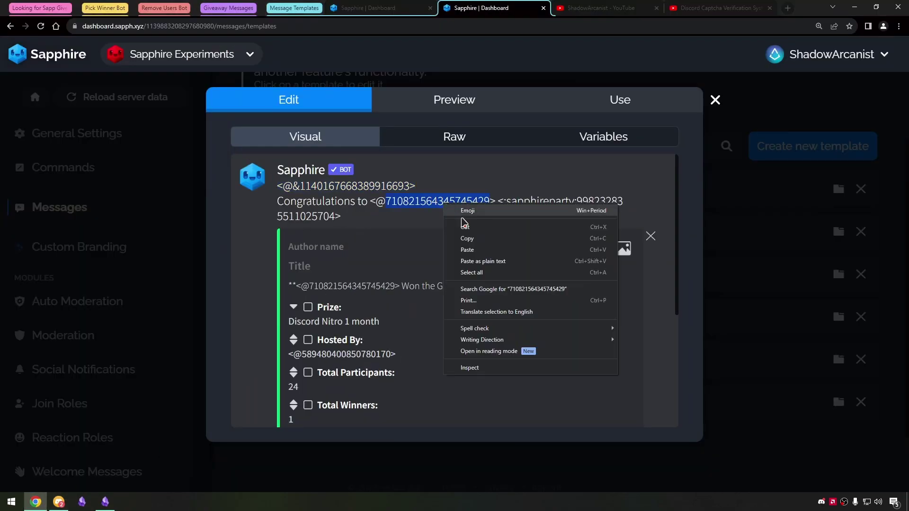
pyautogui.click(473, 251)
pyautogui.hotkey('ctrl', 'v')
pyautogui.scroll(-1, 433, 204)
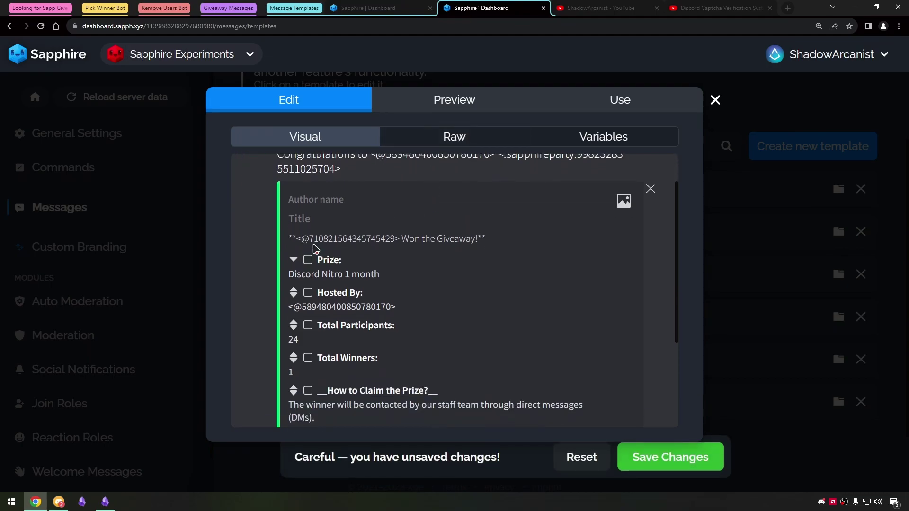
pyautogui.click(478, 105)
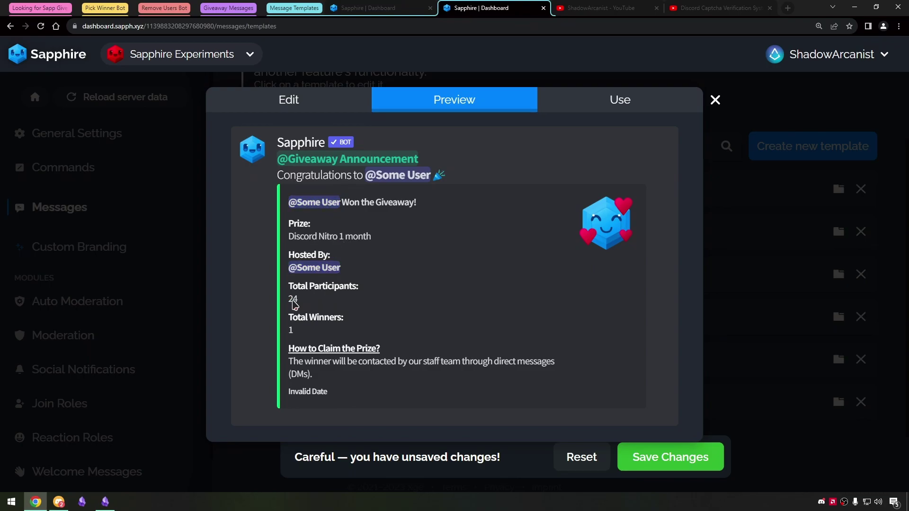
# Step: Switch to Discord and check the Giveaway Participant role's member count in the announcement channel's role information
pyautogui.hotkey('alt', 'Tab')
pyautogui.doubleClick(345, 368)
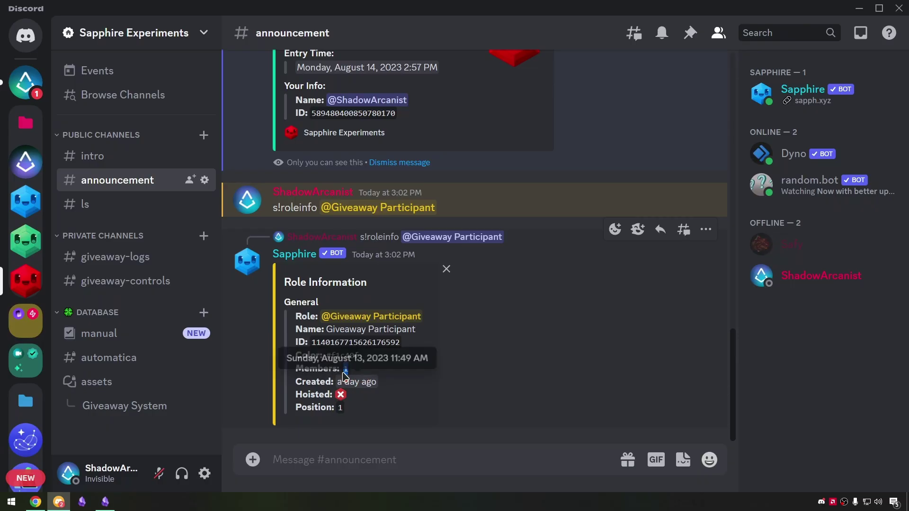
# Step: Check the Giveaway Participant role's member count in the server's role settings and return to the announcement channel
pyautogui.moveTo(359, 384)
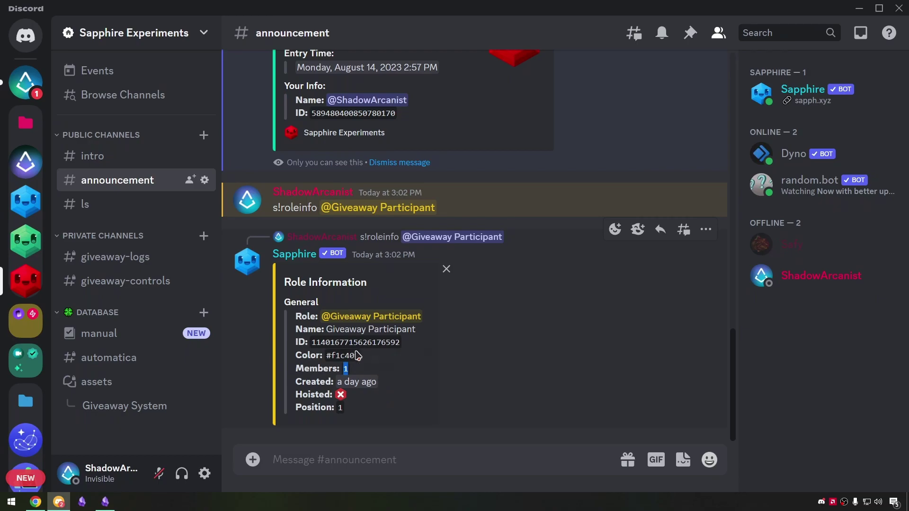
pyautogui.click(176, 33)
pyautogui.click(133, 124)
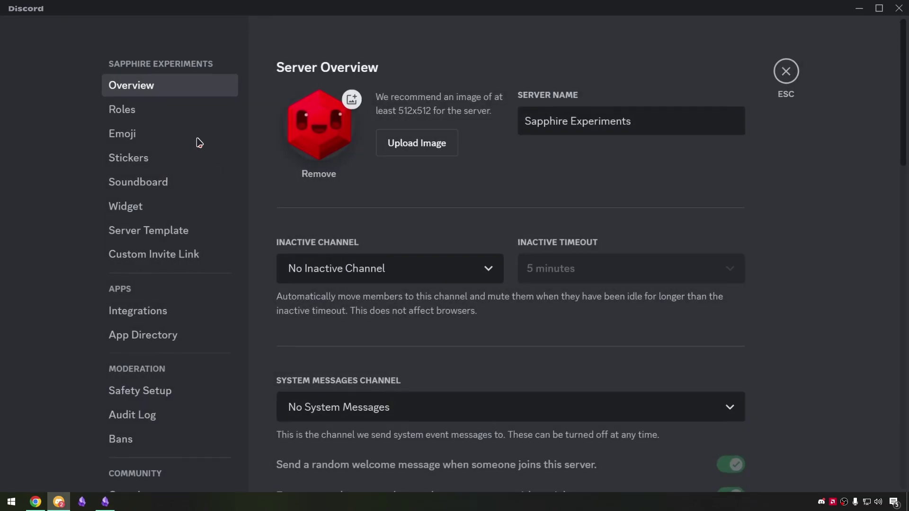
pyautogui.click(154, 113)
pyautogui.scroll(-1, 375, 277)
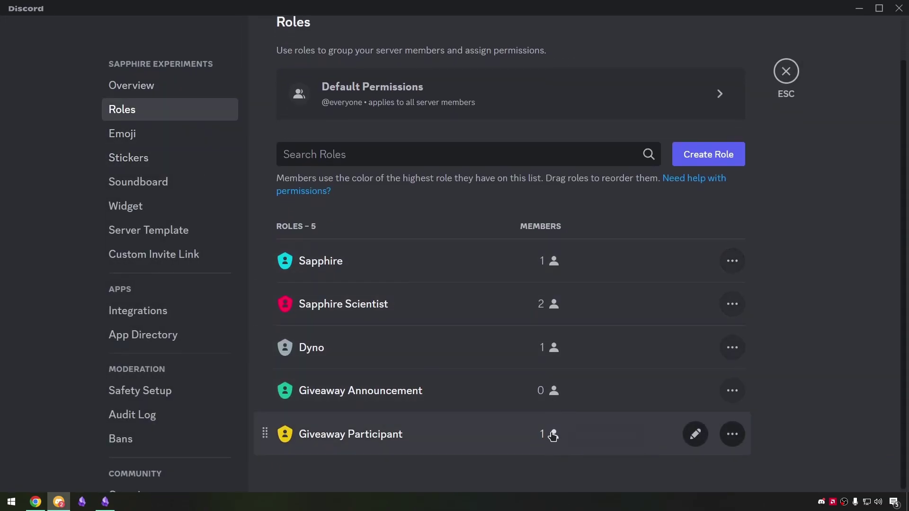
pyautogui.press('Escape')
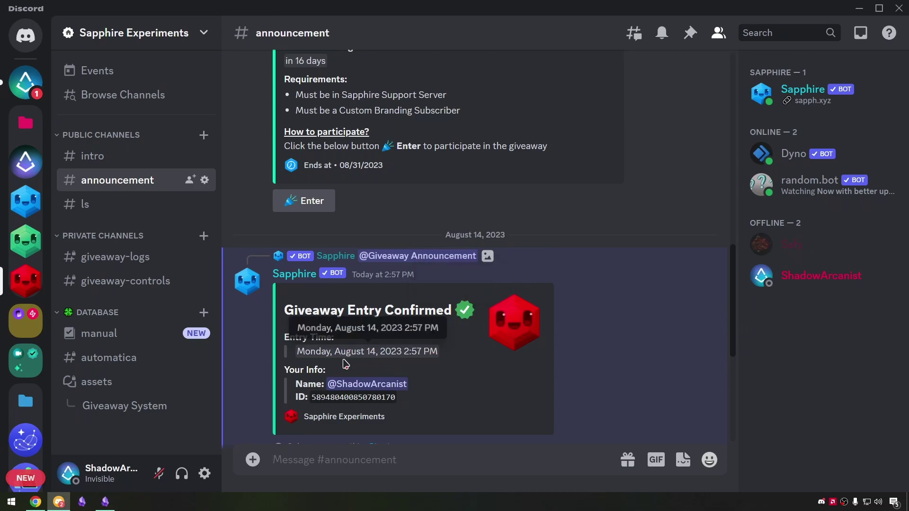
# Step: Compare the Entry Time line of Discord's entry confirmation with the nowtimestamp variable in the dashboard's Giveaway Entry Confirmed template
pyautogui.moveTo(285, 339); pyautogui.dragTo(349, 341)
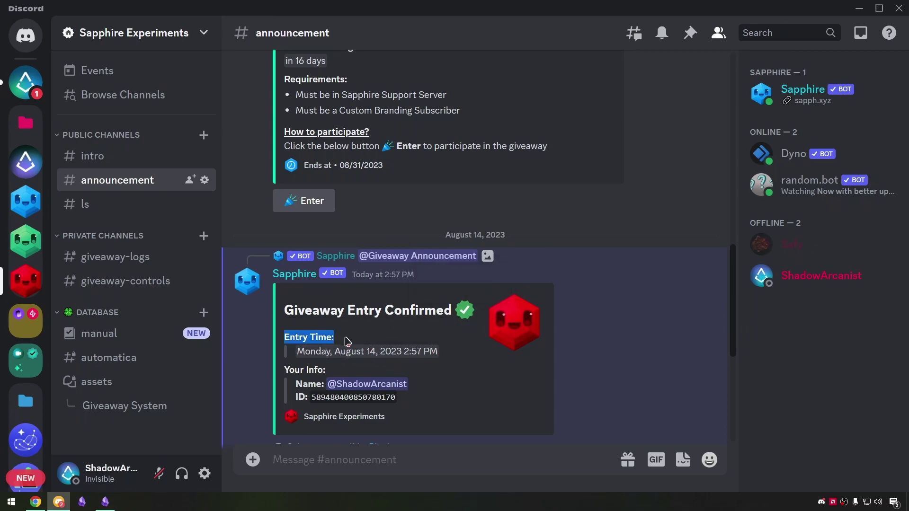
pyautogui.click(57, 503)
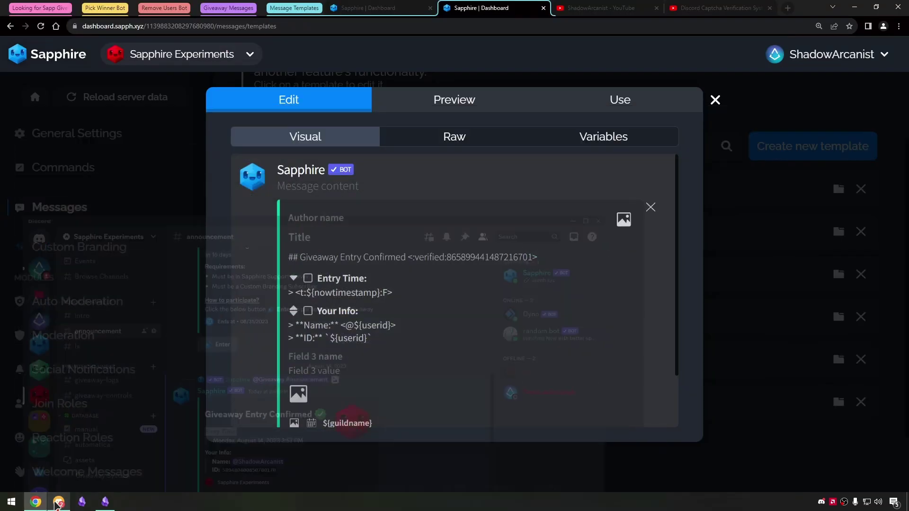
pyautogui.doubleClick(347, 293)
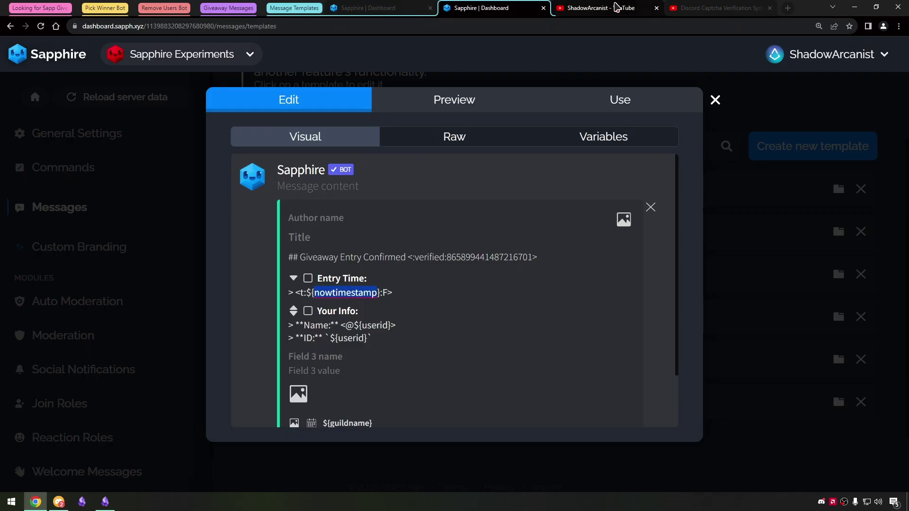
# Step: Switch to the HammerTime page and copy the chat syntax of the full weekday, date and time format (F)
pyautogui.hotkey('alt', 'Tab')
pyautogui.click(36, 502)
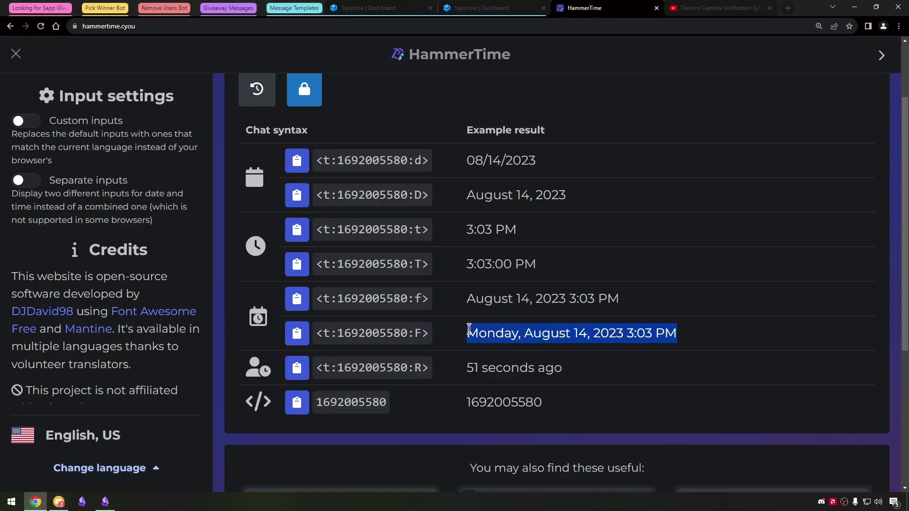
pyautogui.moveTo(426, 335); pyautogui.dragTo(318, 341)
pyautogui.hotkey('ctrl', 'c')
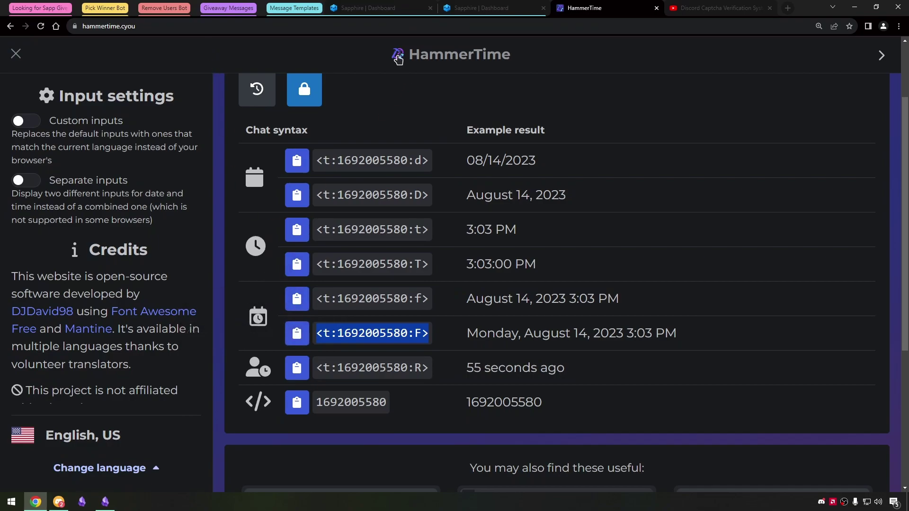
# Step: Switch to the Sapphire dashboard, paste the timestamp syntax as the third embed field's value and delete its number, leaving <t::F>
pyautogui.click(464, 10)
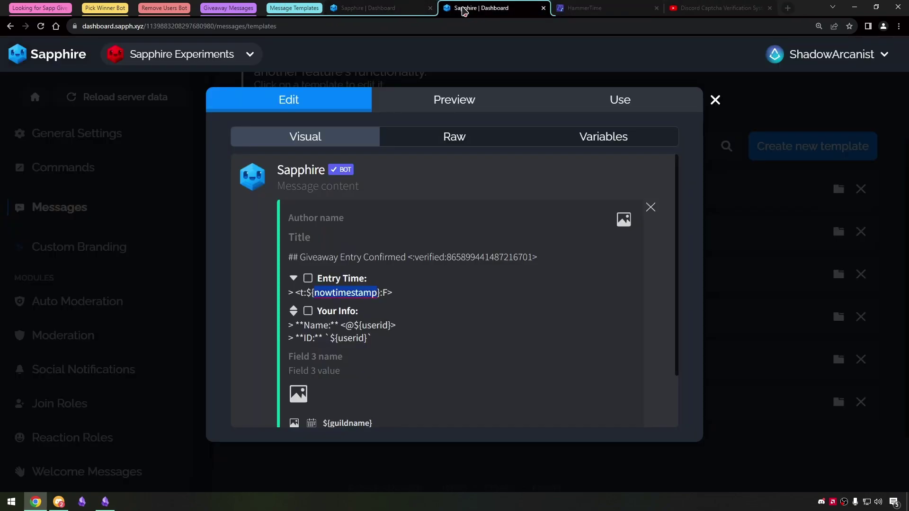
pyautogui.click(342, 372)
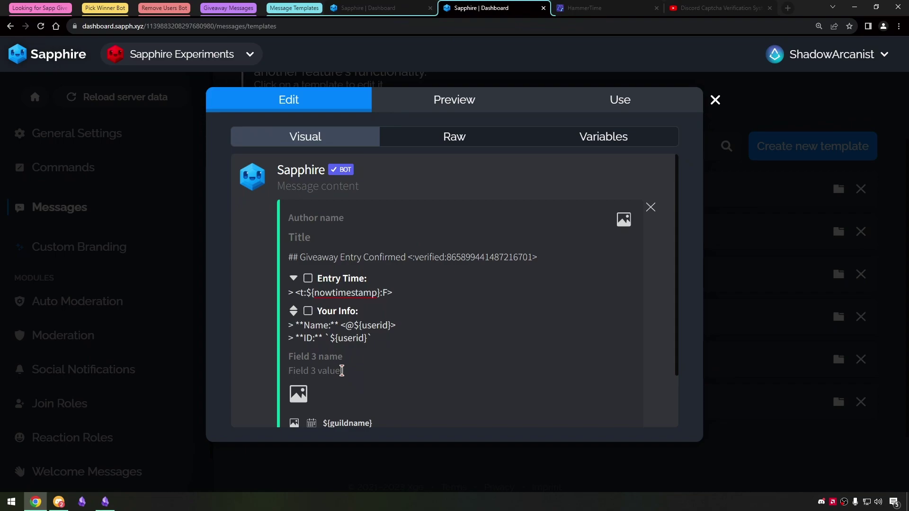
pyautogui.hotkey('ctrl', 'v')
pyautogui.doubleClick(324, 372)
pyautogui.press('BackSpace')
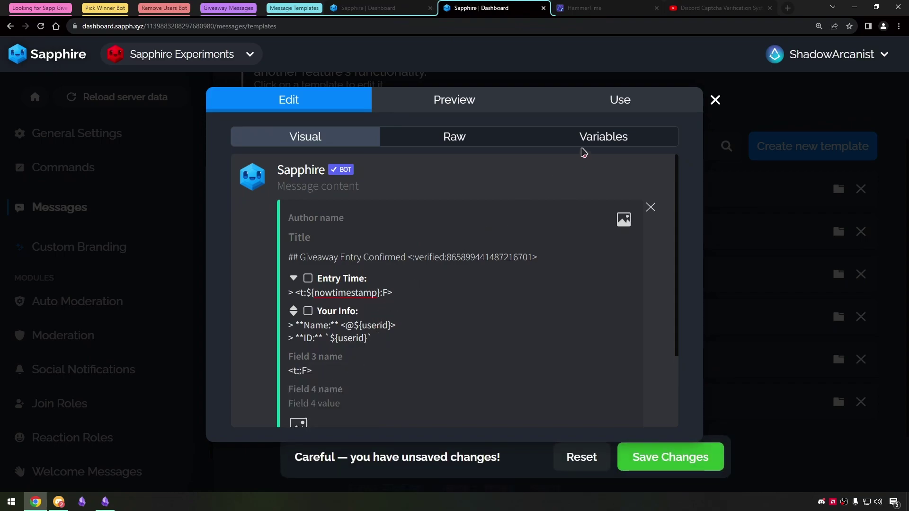
# Step: Search the template's available variables for "now" and copy the nowtimestamp variable
pyautogui.click(582, 146)
pyautogui.scroll(-5, 303, 332)
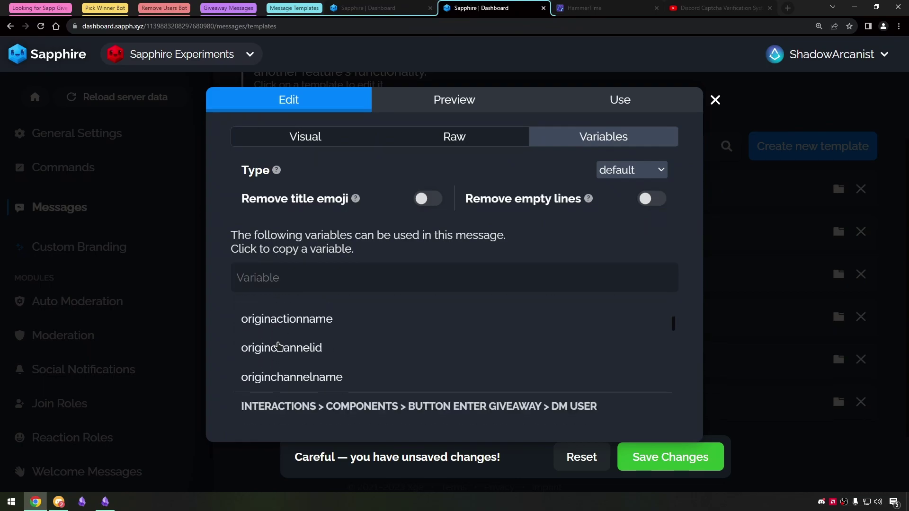
pyautogui.scroll(-2, 284, 348)
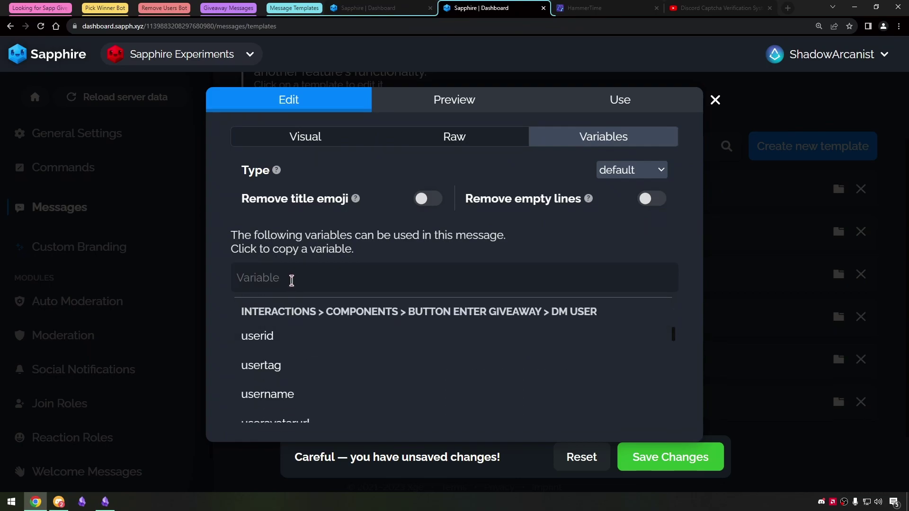
pyautogui.click(291, 280)
pyautogui.write('now')
pyautogui.click(292, 335)
# Step: Insert the copied variable between the colons of the third field's value to make <t:${nowtimestamp}:F>, and preview the message
pyautogui.click(304, 139)
pyautogui.scroll(-1, 335, 328)
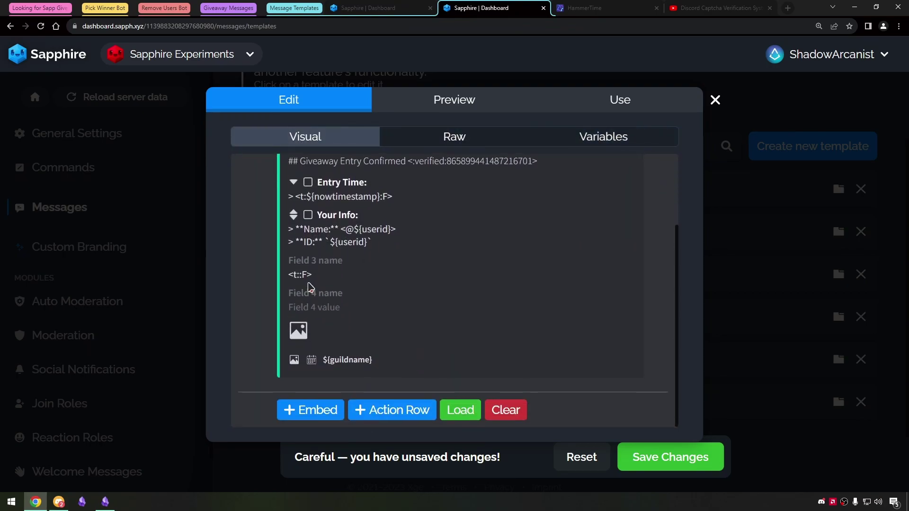
pyautogui.click(297, 274)
pyautogui.hotkey('ctrl', 'v')
pyautogui.scroll(1, 346, 269)
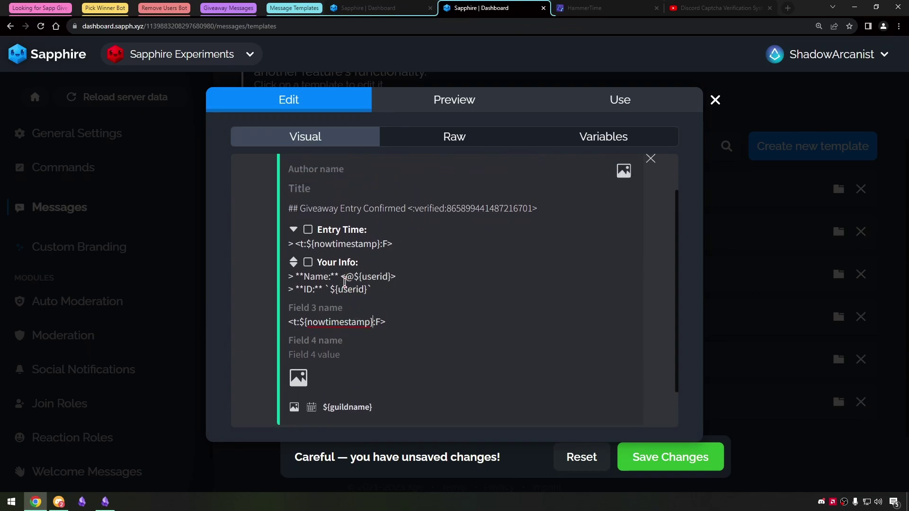
pyautogui.click(455, 109)
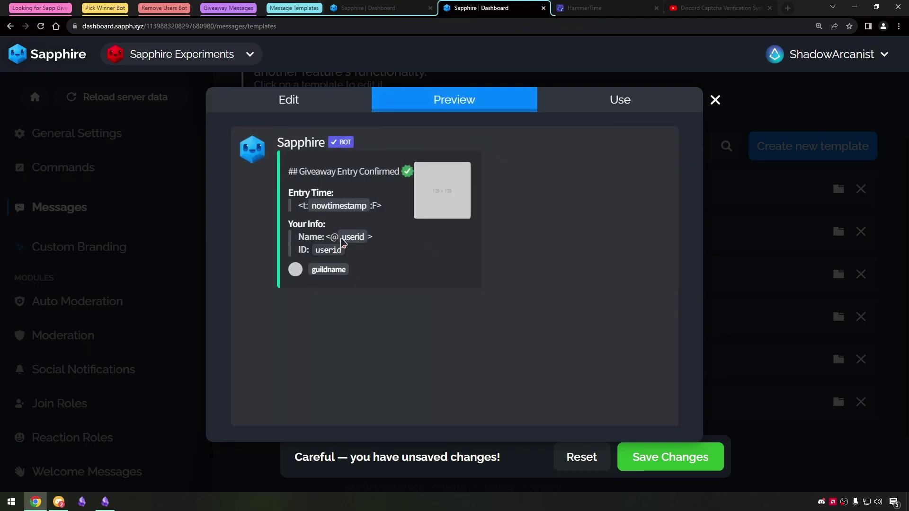
# Step: Search the template's variables for "user", examine the available user variables, and compare them with the message preview
pyautogui.click(319, 108)
pyautogui.click(594, 141)
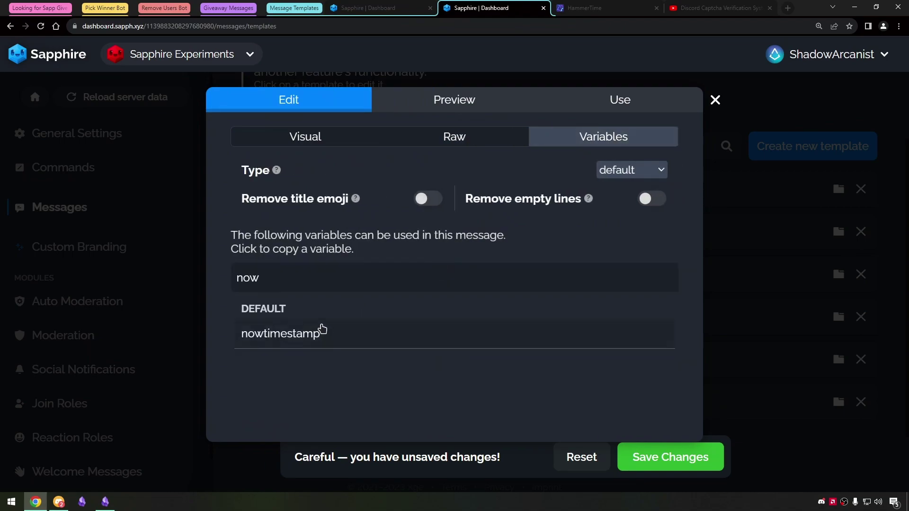
pyautogui.moveTo(301, 283); pyautogui.dragTo(216, 298)
pyautogui.write('user')
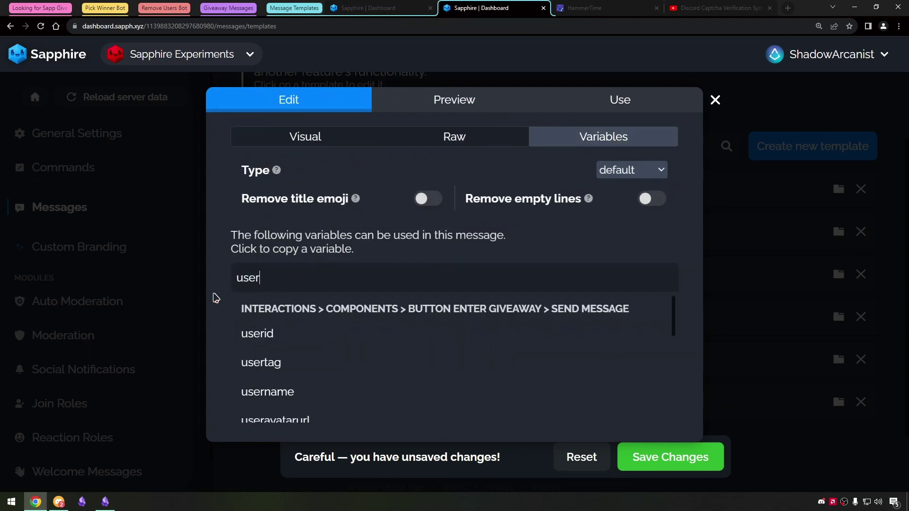
pyautogui.scroll(-1, 316, 386)
pyautogui.scroll(1, 316, 387)
pyautogui.scroll(-2, 322, 355)
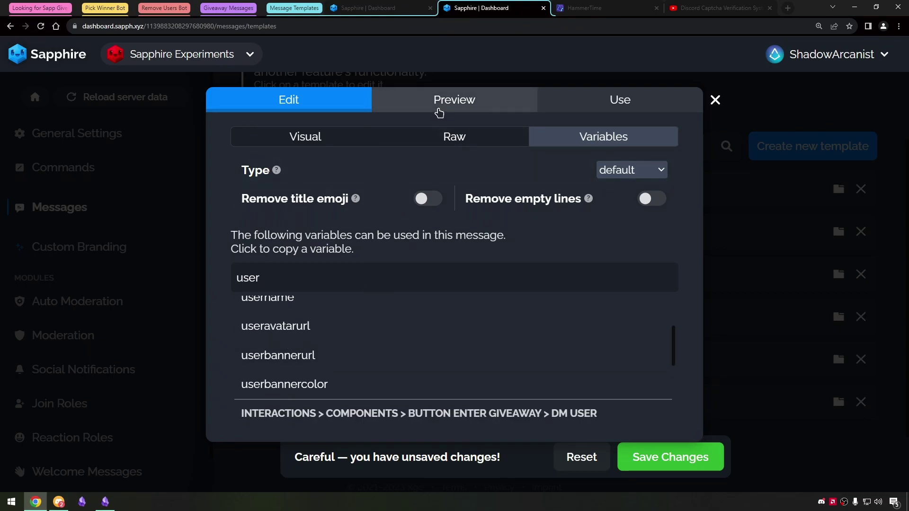
pyautogui.click(434, 110)
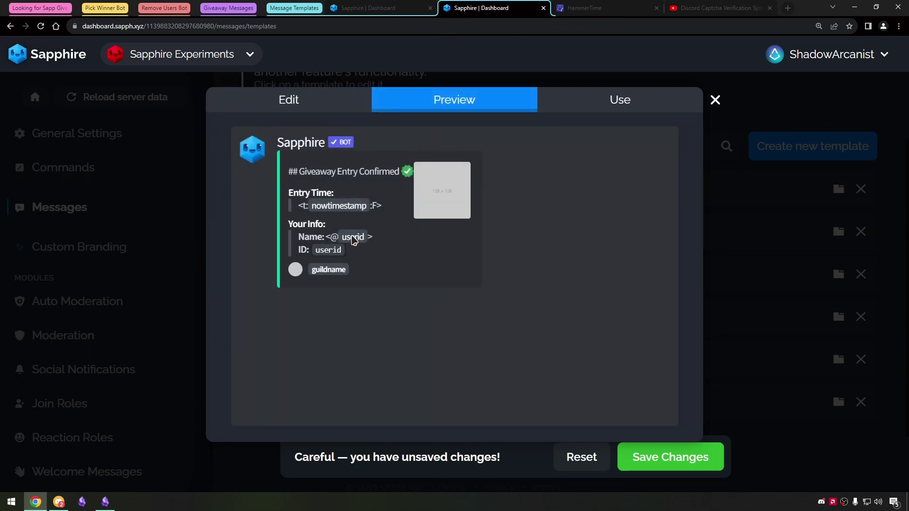
pyautogui.click(314, 106)
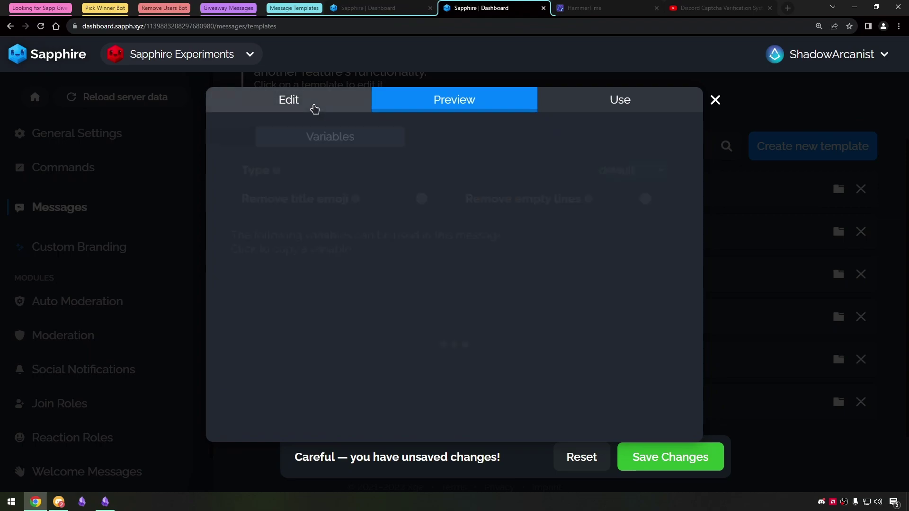
# Step: Search the template's variables for "guild" and "icon", and copy the guildiconurl variable
pyautogui.moveTo(318, 279); pyautogui.dragTo(219, 291)
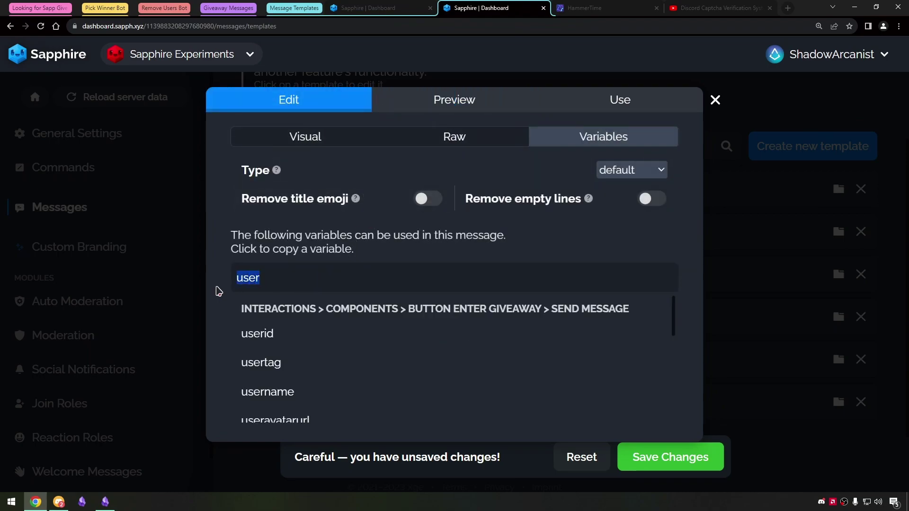
pyautogui.write('guilde')
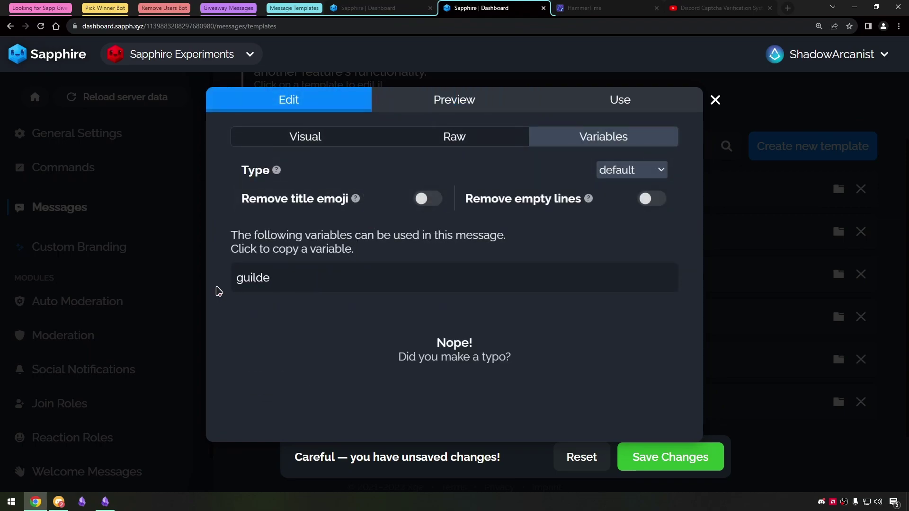
pyautogui.press('BackSpace')
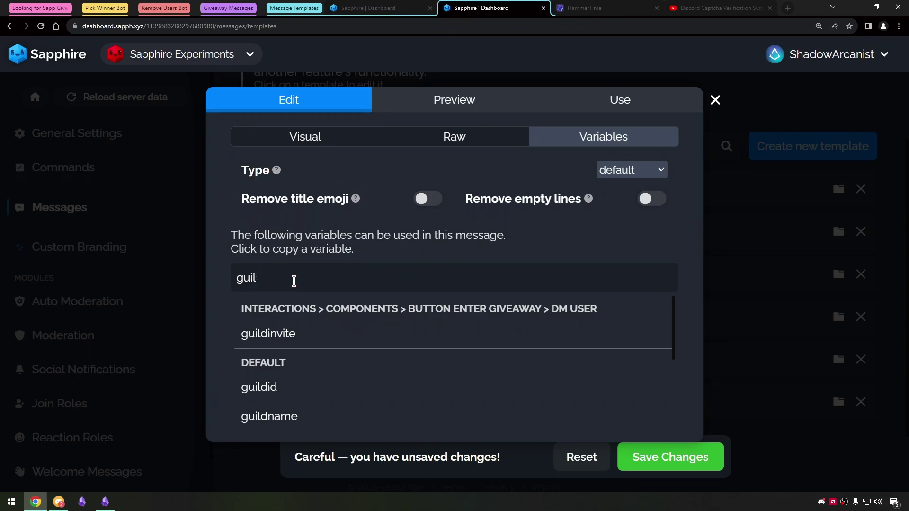
pyautogui.press('BackSpace')
pyautogui.press('BackSpace')
pyautogui.press('BackSpace')
pyautogui.press('BackSpace')
pyautogui.write('icon')
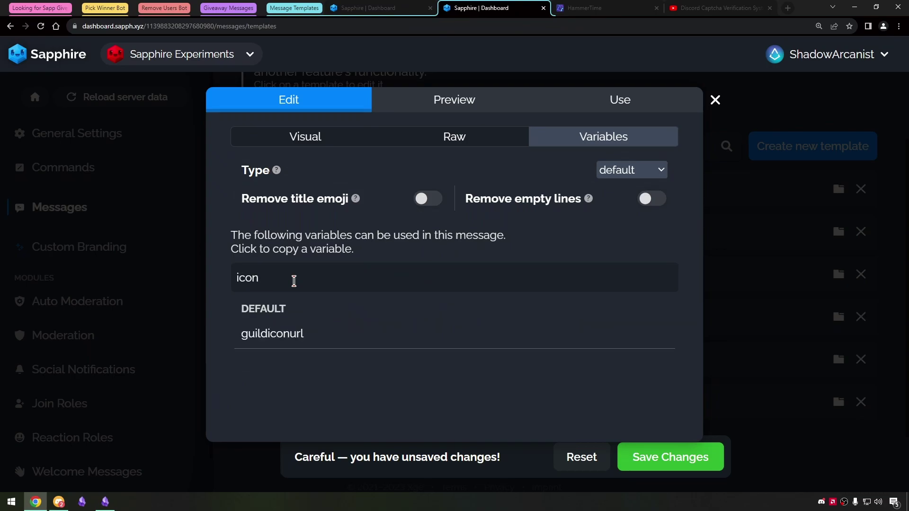
pyautogui.click(275, 338)
# Step: Preview the entry confirmation message's icon placeholders and return to the template's visual editor
pyautogui.click(418, 102)
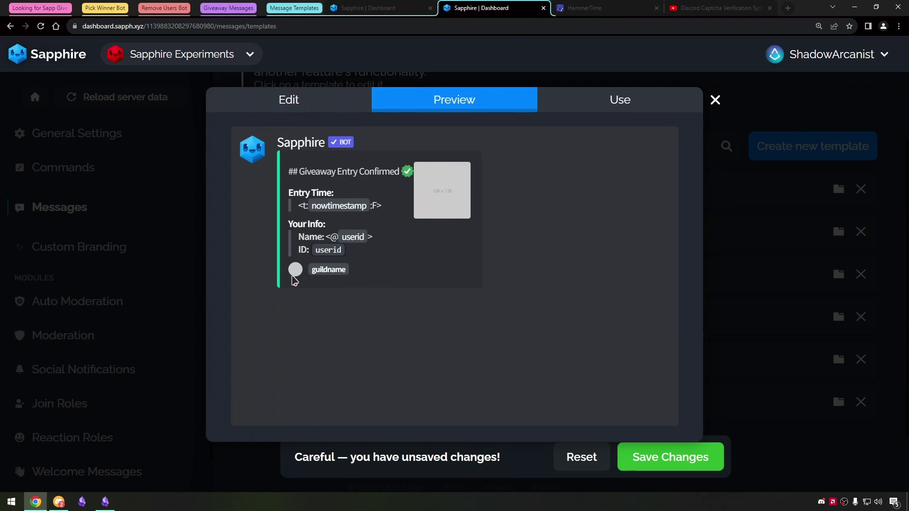
pyautogui.click(320, 106)
pyautogui.click(321, 138)
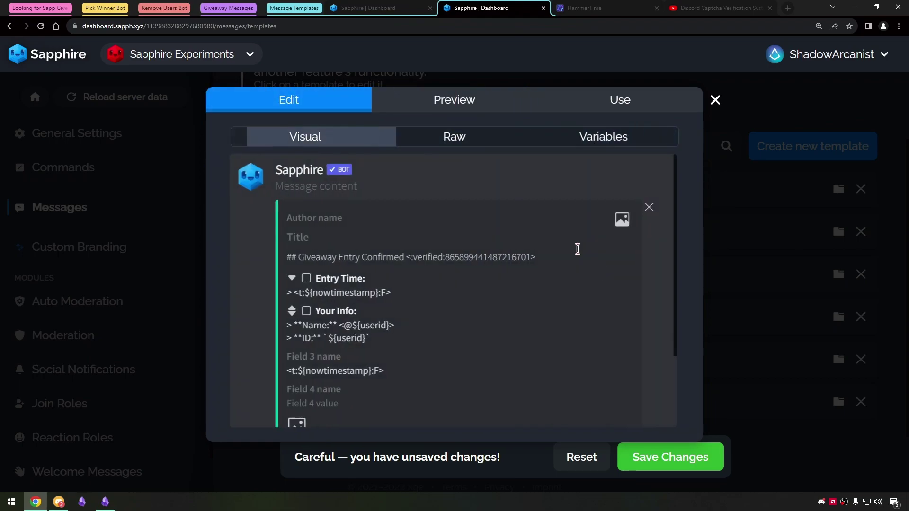
# Step: Switch to Discord and examine the role confirmation lines in Sapphire's August 12 Entry Confirmed direct message
pyautogui.hotkey('alt', 'Tab')
pyautogui.scroll(10, 374, 344)
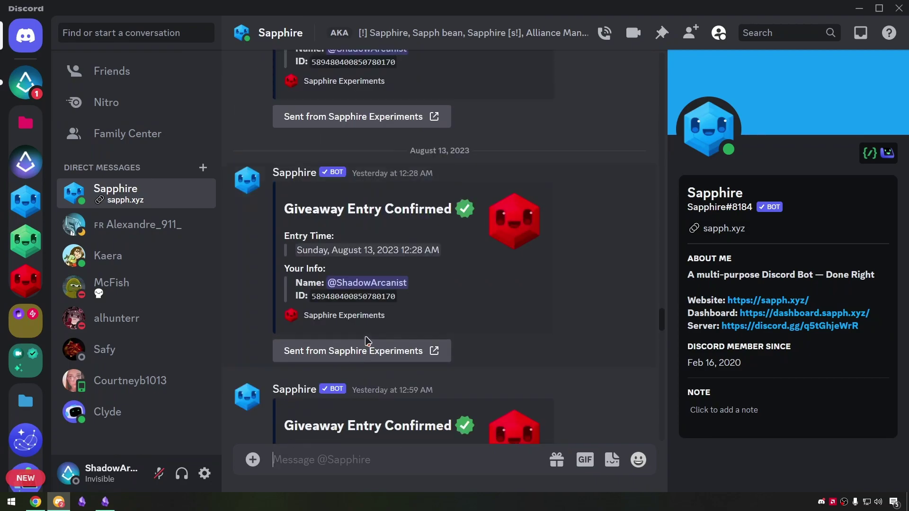
pyautogui.scroll(10, 368, 341)
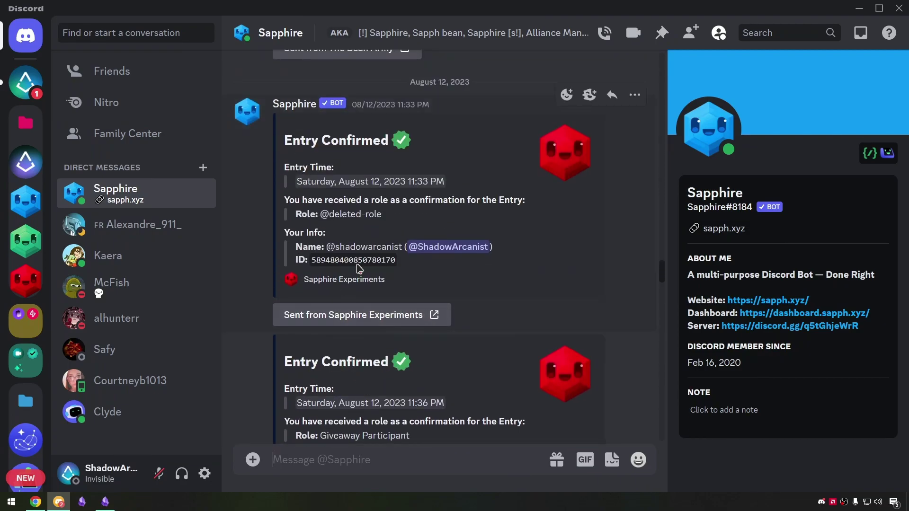
pyautogui.scroll(2, 361, 267)
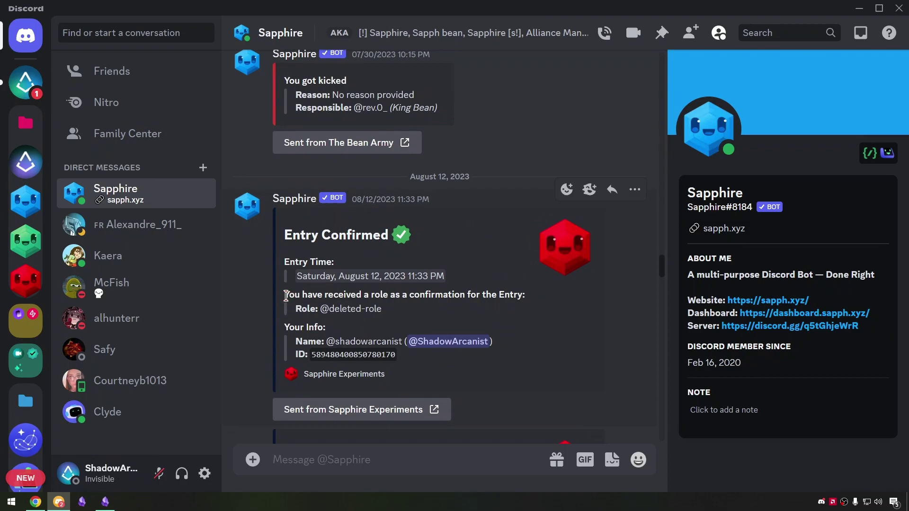
pyautogui.moveTo(286, 296); pyautogui.dragTo(399, 314)
pyautogui.moveTo(286, 294); pyautogui.dragTo(536, 301)
pyautogui.click(379, 309)
pyautogui.moveTo(392, 315); pyautogui.dragTo(320, 310)
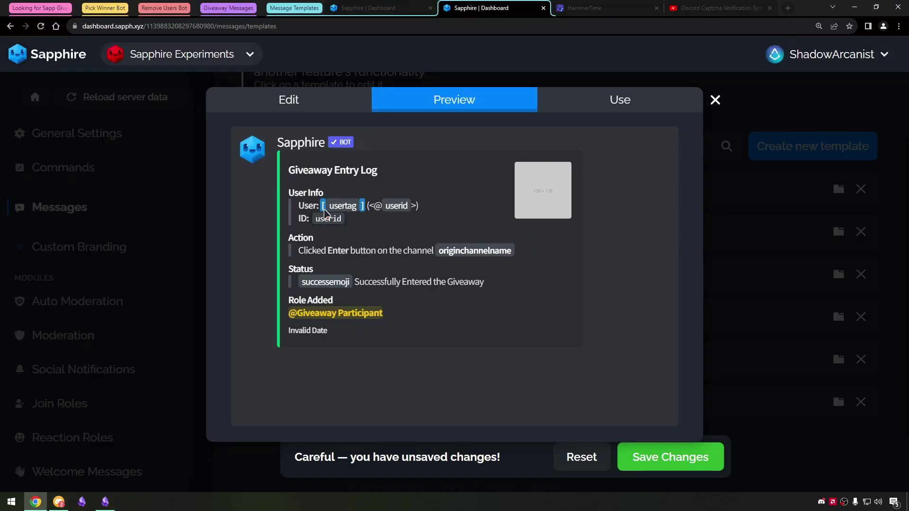
# Step: Open the Giveaway Entry Log template for editing, examine the usertag and userid variables in its User line, and show the available variables
pyautogui.click(308, 105)
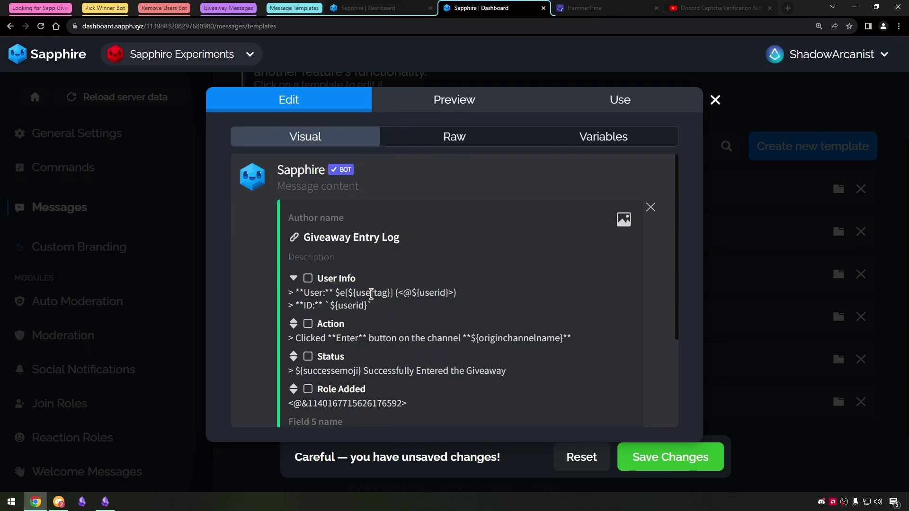
pyautogui.doubleClick(371, 294)
pyautogui.doubleClick(432, 292)
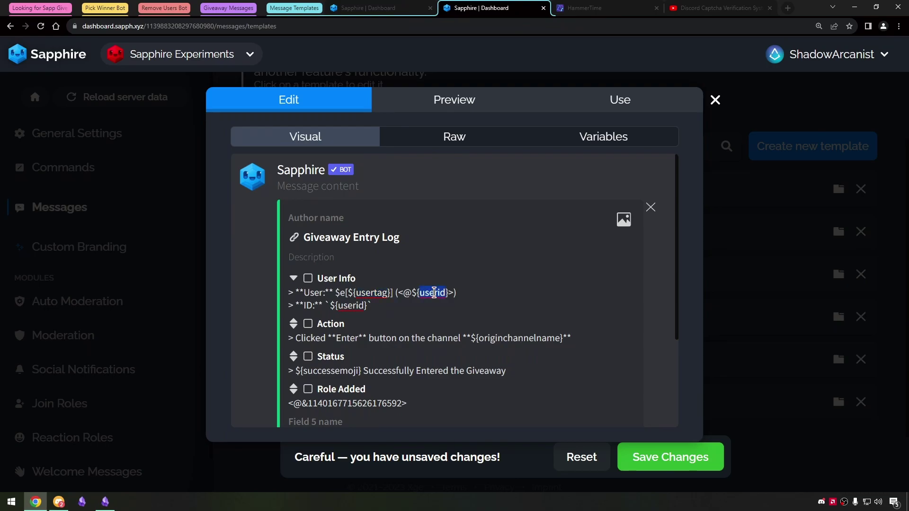
pyautogui.click(583, 140)
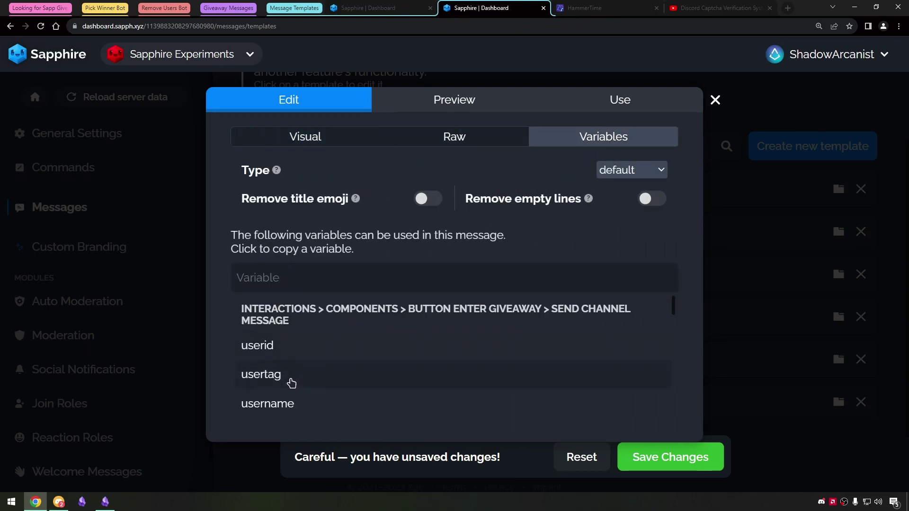
# Step: Check the Giveaway Entry Log message in the visual editor and preview, and examine the originchannelname variable in its Action line
pyautogui.click(309, 141)
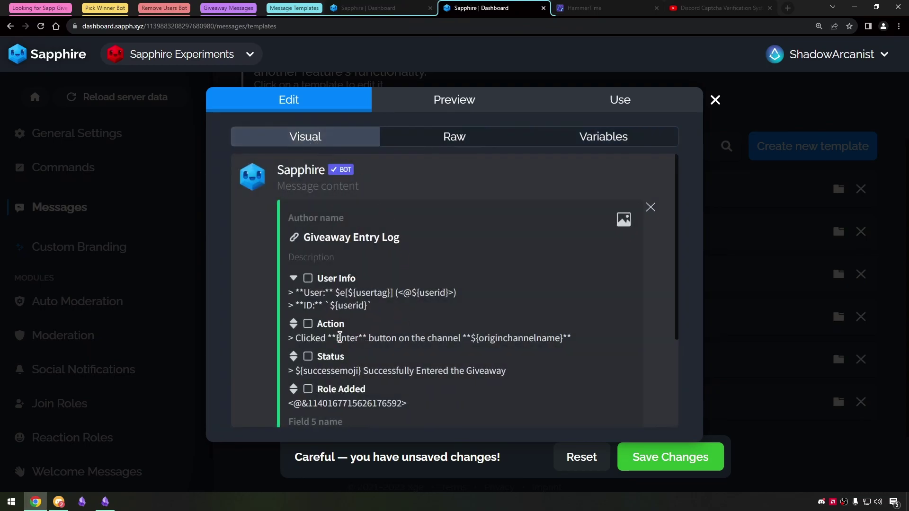
pyautogui.click(428, 100)
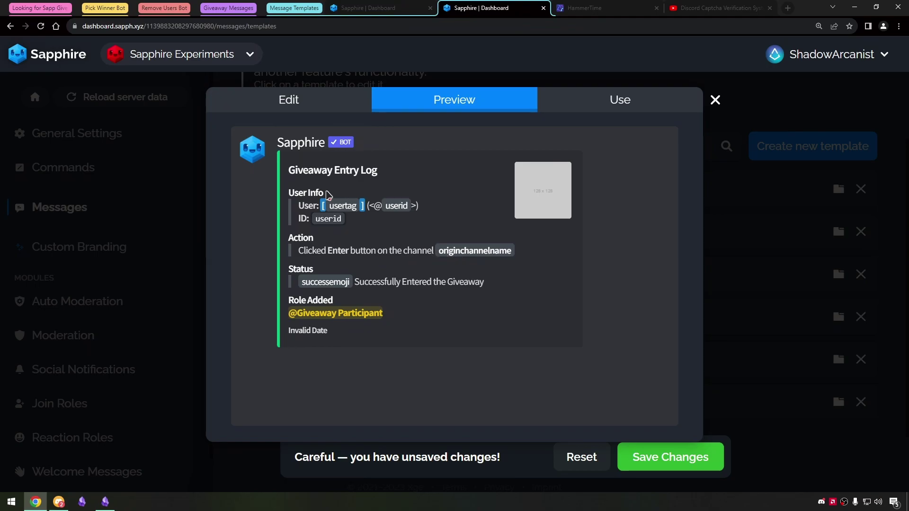
pyautogui.click(323, 111)
pyautogui.scroll(-1, 379, 325)
pyautogui.doubleClick(342, 293)
pyautogui.doubleClick(514, 295)
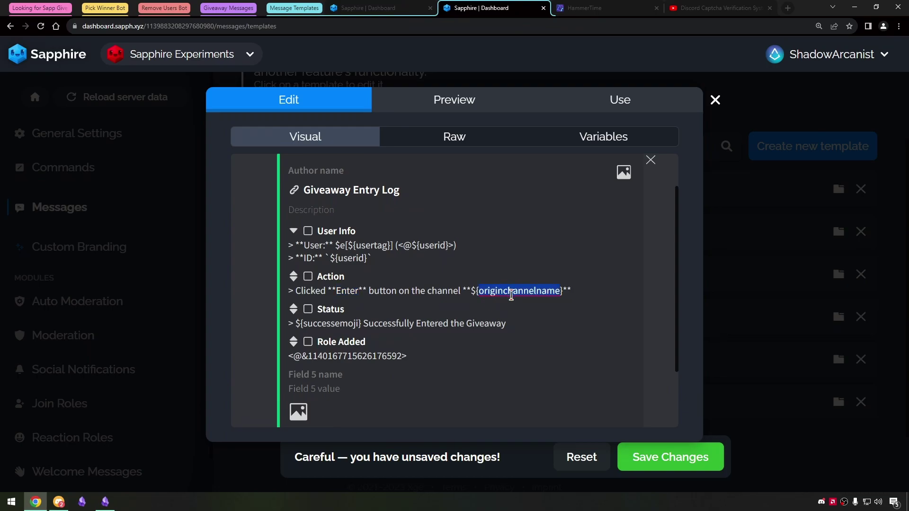
# Step: Search the template's variables for "origin" and return to the originchannelname variable in the Action line
pyautogui.click(586, 141)
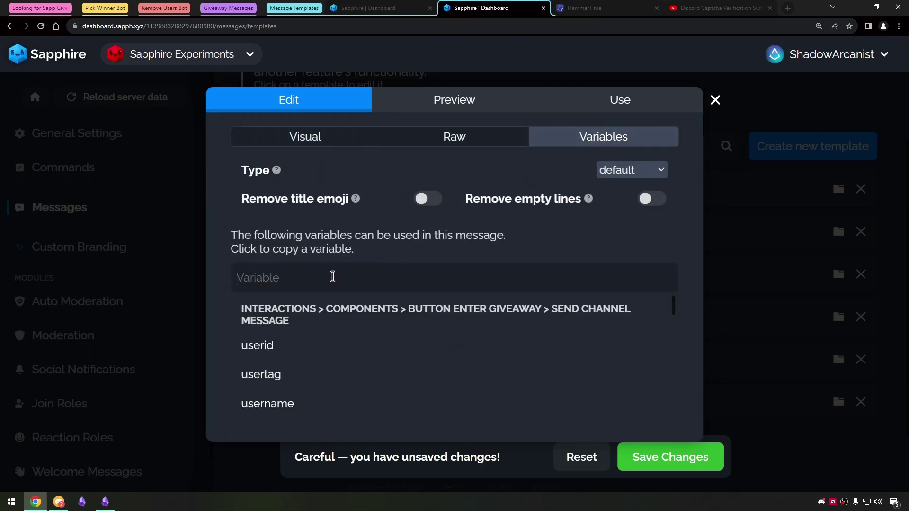
pyautogui.write('origin')
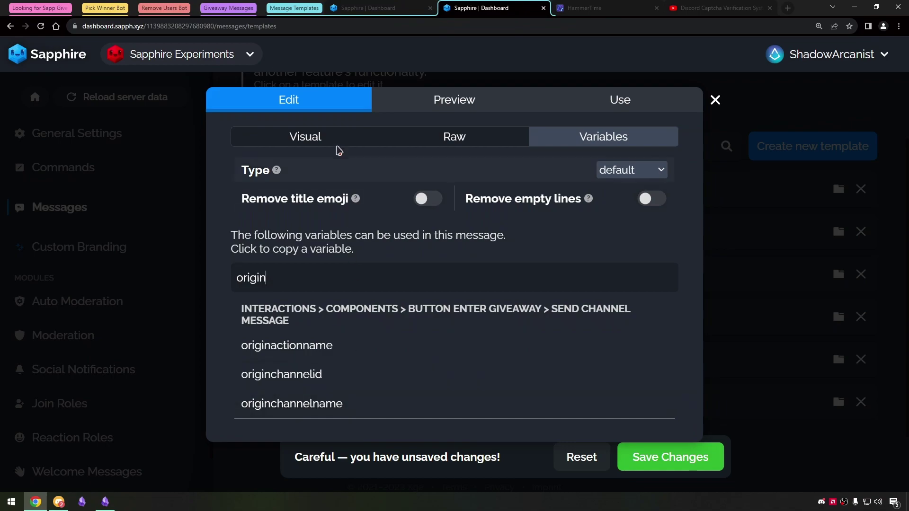
pyautogui.click(337, 136)
pyautogui.doubleClick(500, 339)
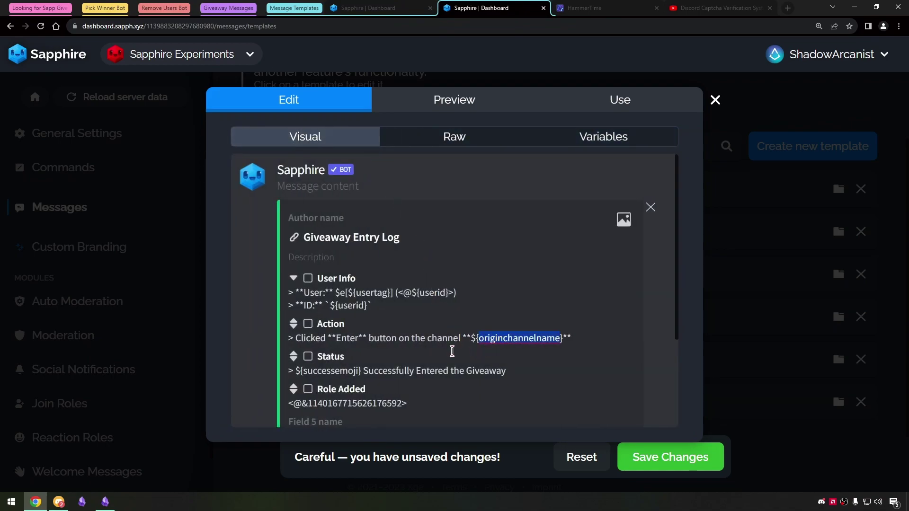
# Step: Switch to Discord's giveaway-logs channel and examine the Action and Status lines of the August 14 Giveaway Entry Log message
pyautogui.click(59, 502)
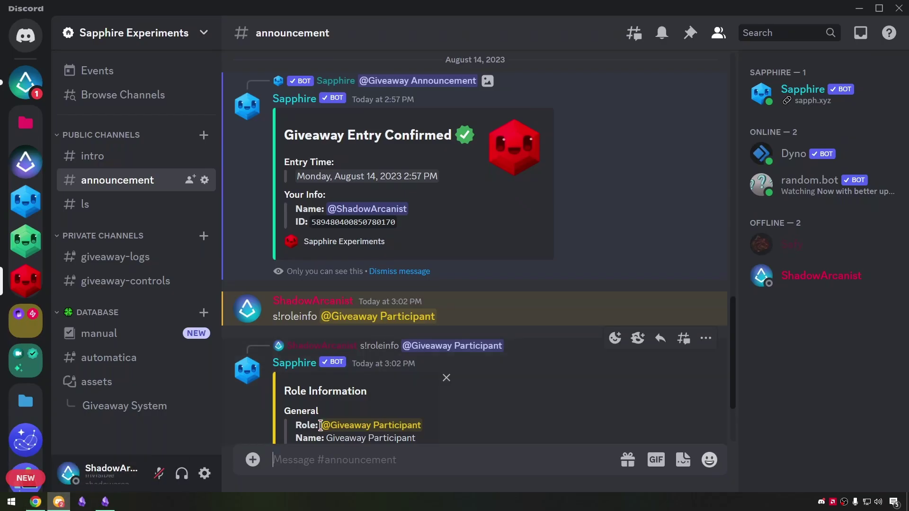
pyautogui.click(140, 268)
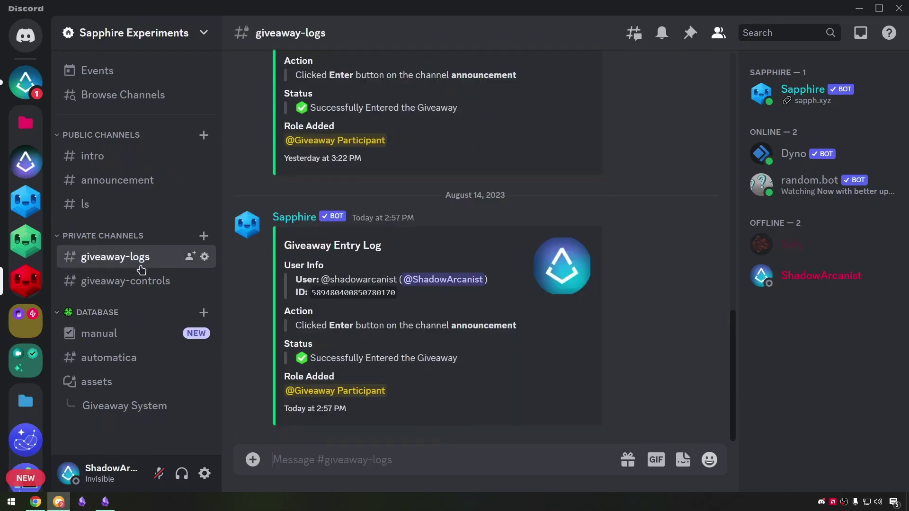
pyautogui.tripleClick(338, 328)
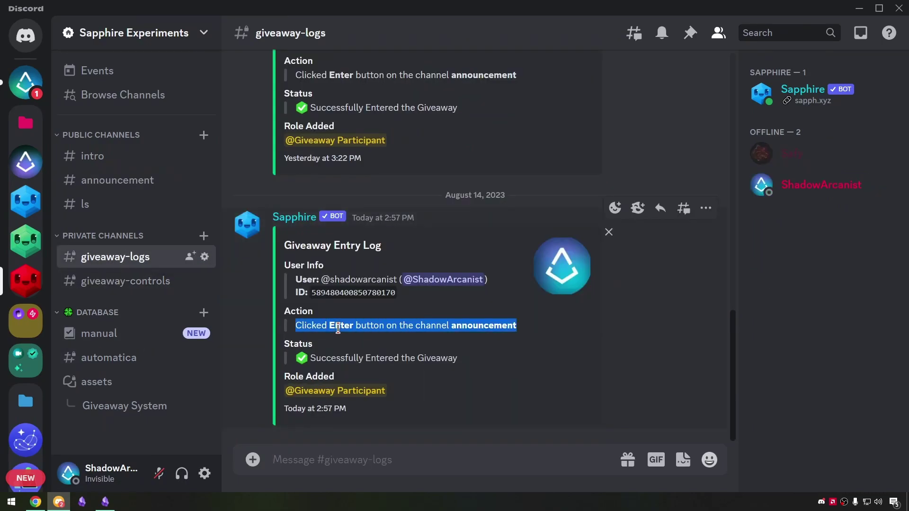
pyautogui.click(474, 330)
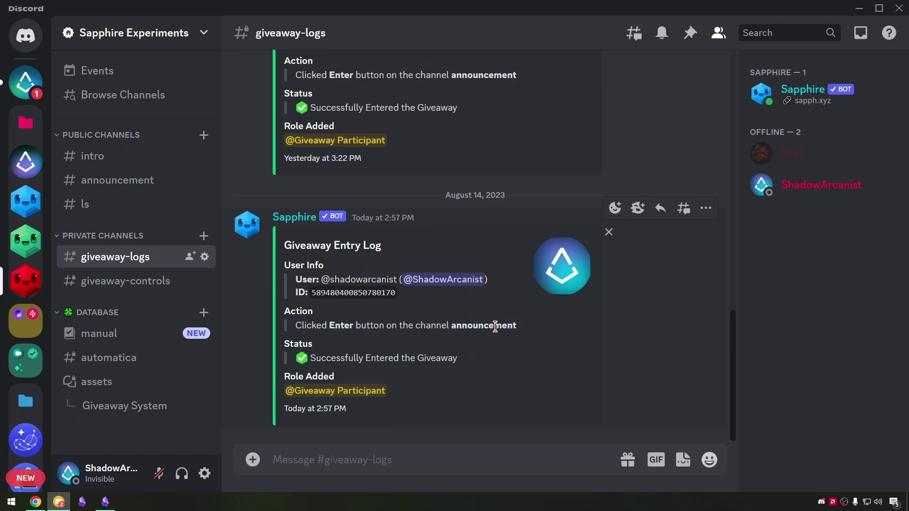
pyautogui.doubleClick(494, 329)
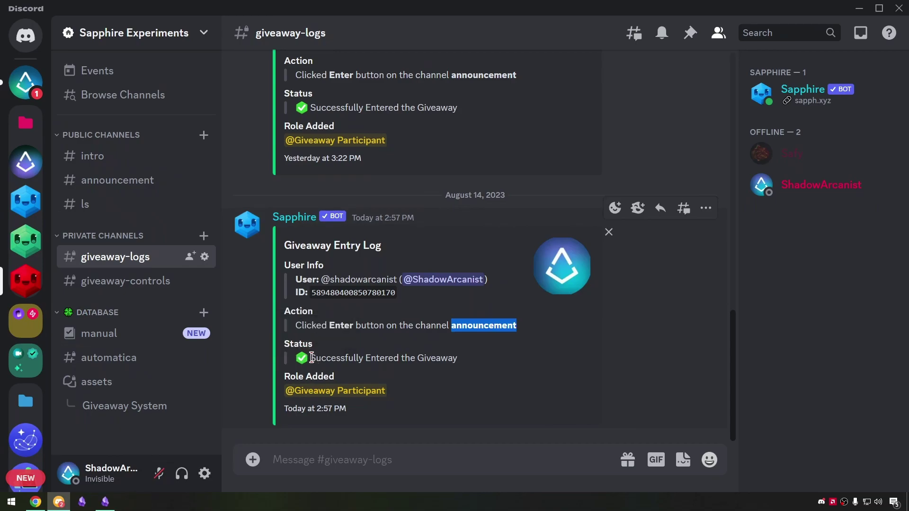
pyautogui.moveTo(310, 357); pyautogui.dragTo(463, 366)
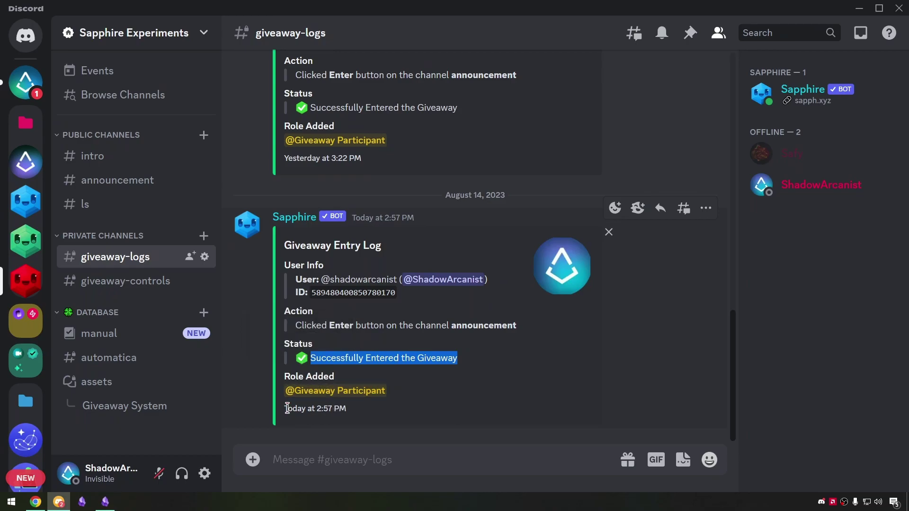
# Step: Switch back to the Sapphire dashboard, examine the role mention ID in the Role Added field, and preview the message
pyautogui.click(61, 501)
pyautogui.scroll(-1, 361, 381)
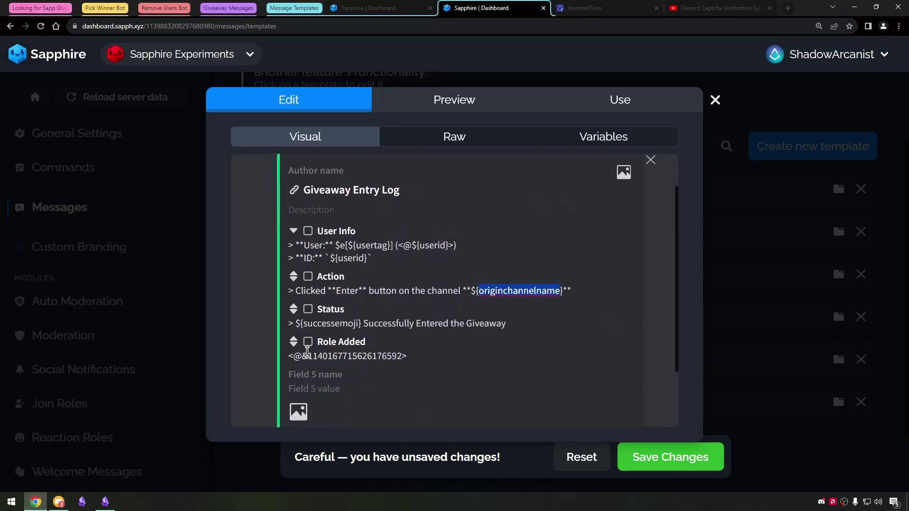
pyautogui.doubleClick(338, 355)
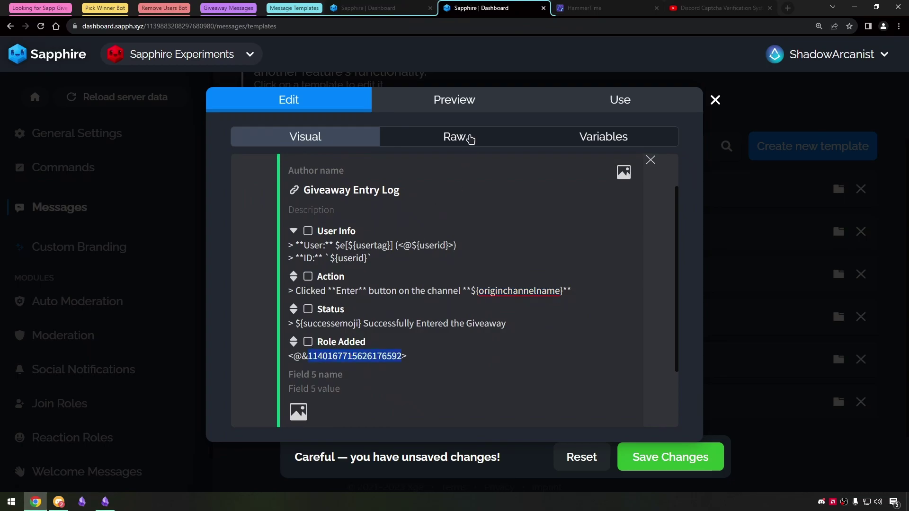
pyautogui.click(465, 106)
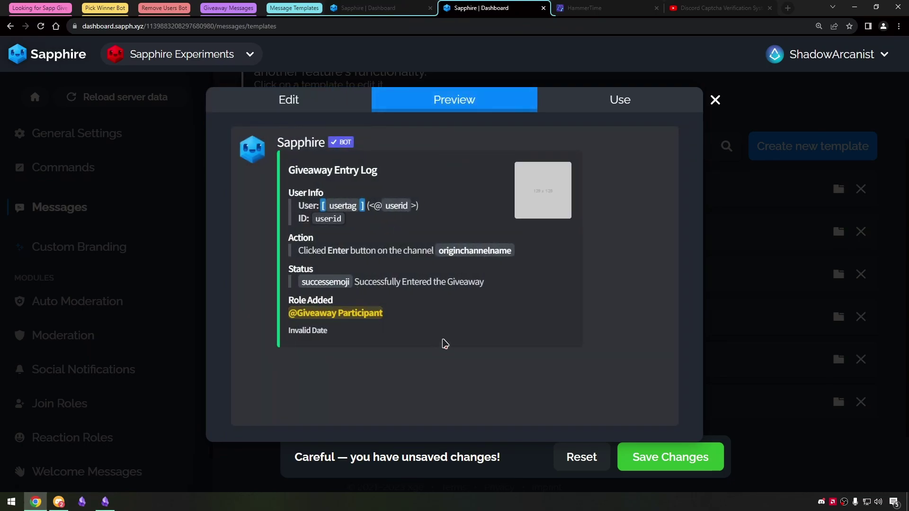
# Step: Examine the useravatarurl variable in the entry log's thumbnail and search the available variables for "userav"
pyautogui.click(342, 108)
pyautogui.click(623, 215)
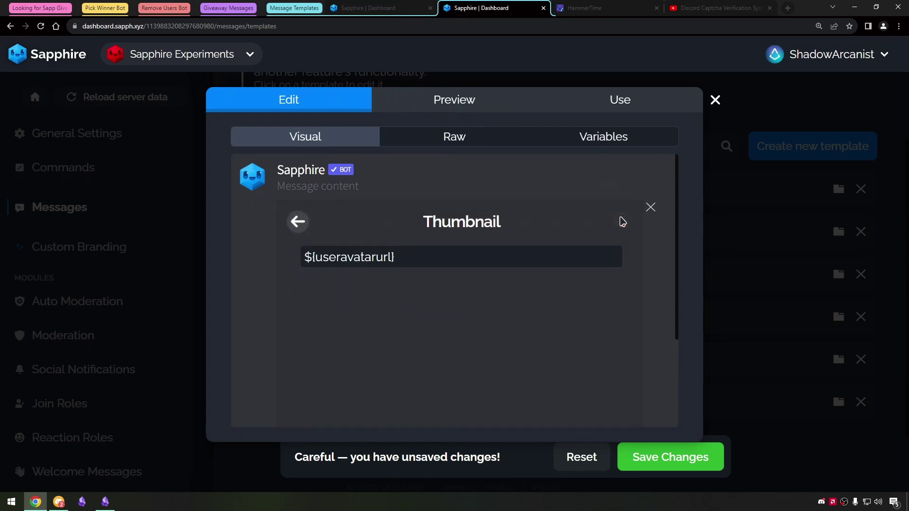
pyautogui.moveTo(429, 257); pyautogui.dragTo(303, 260)
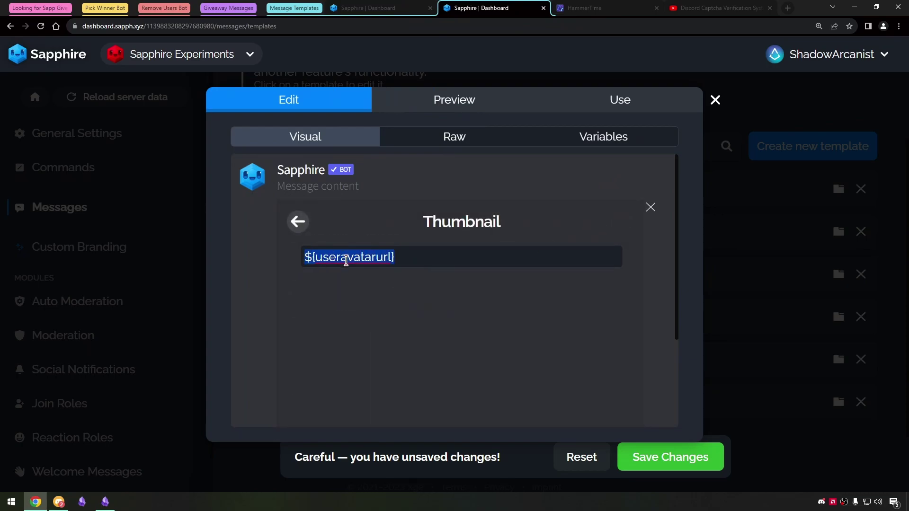
pyautogui.click(592, 142)
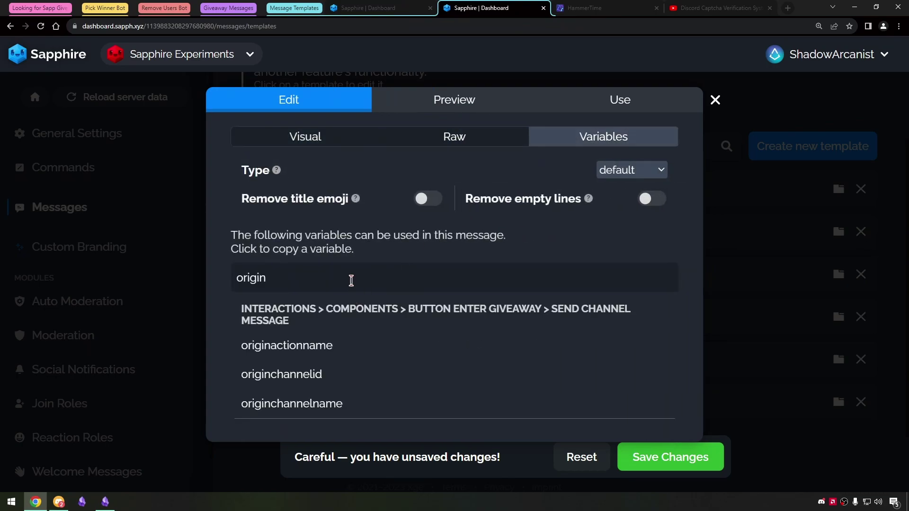
pyautogui.hotkey('ctrl', 'a')
pyautogui.write('us')
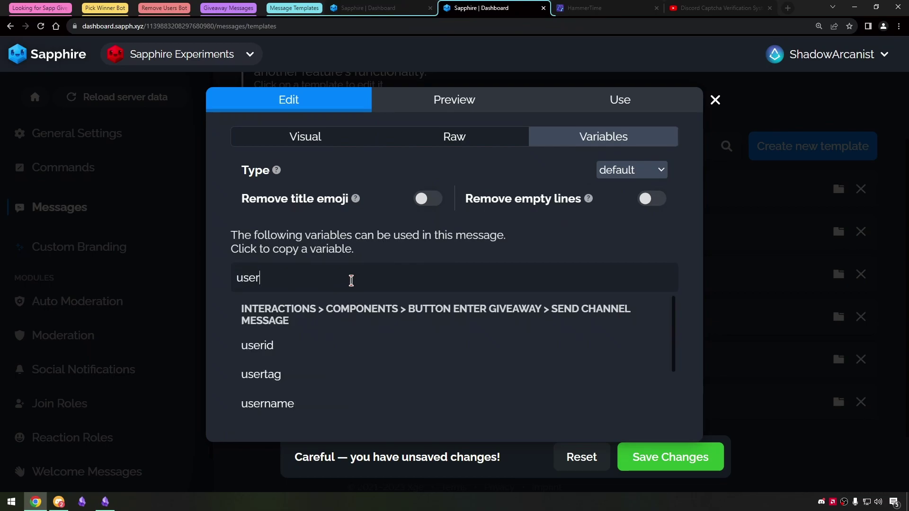
pyautogui.write('erav')
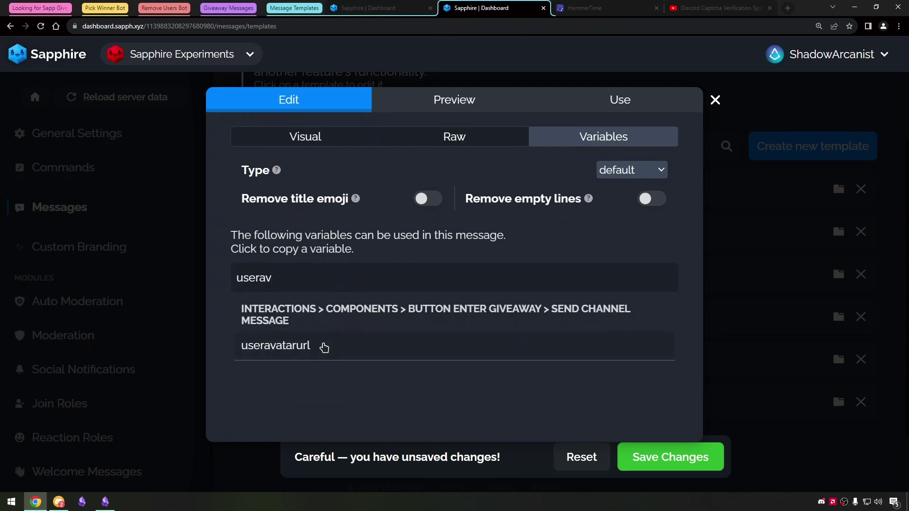
# Step: Switch to Discord to examine the posted entry log's avatar thumbnail and timestamp, and return to the Sapphire dashboard
pyautogui.click(81, 501)
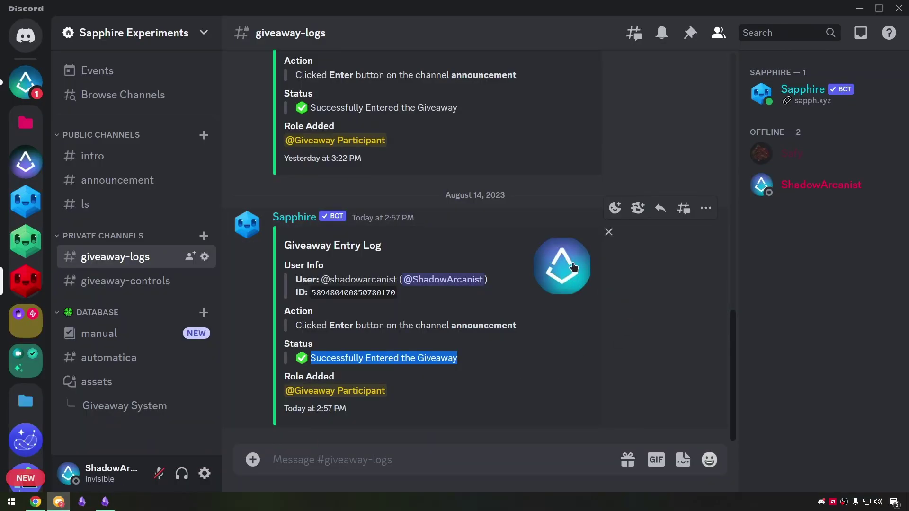
pyautogui.moveTo(284, 409); pyautogui.dragTo(346, 410)
pyautogui.click(36, 501)
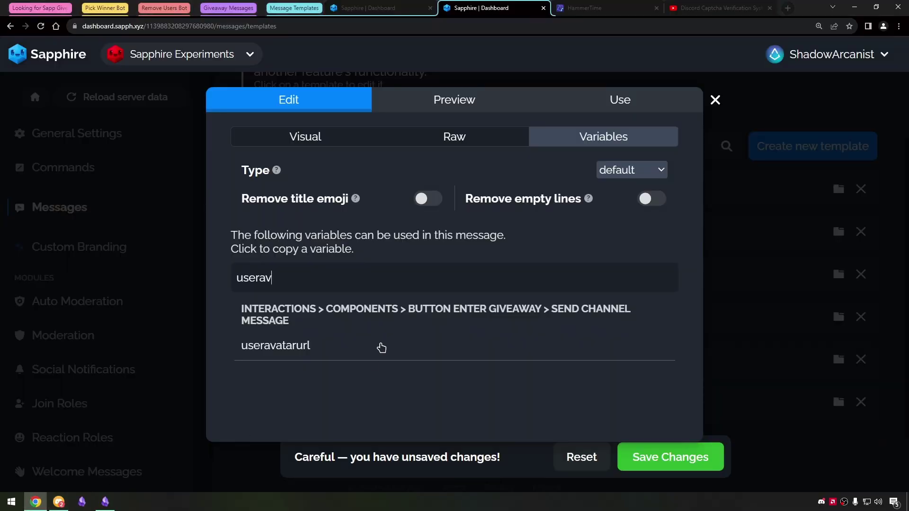
# Step: Examine the nowtimestamp variable in the entry log's timestamp setting and preview the message
pyautogui.click(331, 138)
pyautogui.scroll(-10, 406, 348)
pyautogui.click(304, 363)
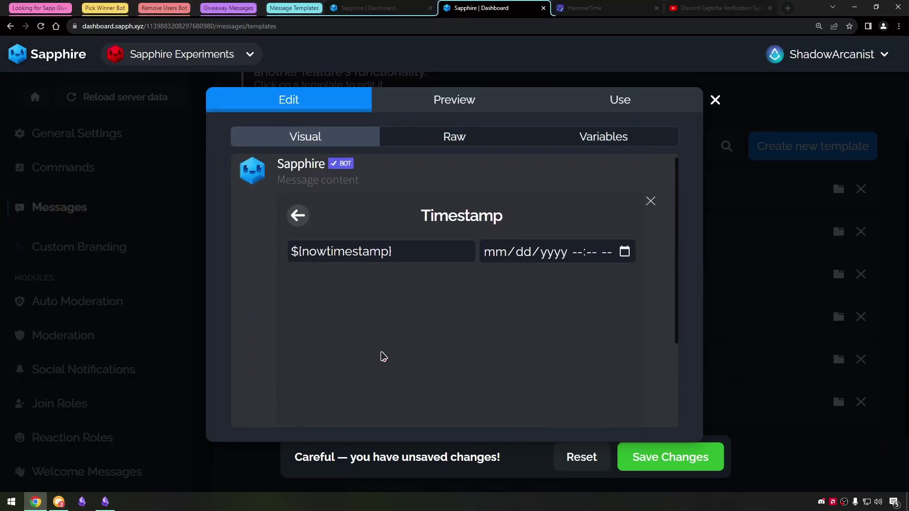
pyautogui.moveTo(414, 262); pyautogui.dragTo(302, 263)
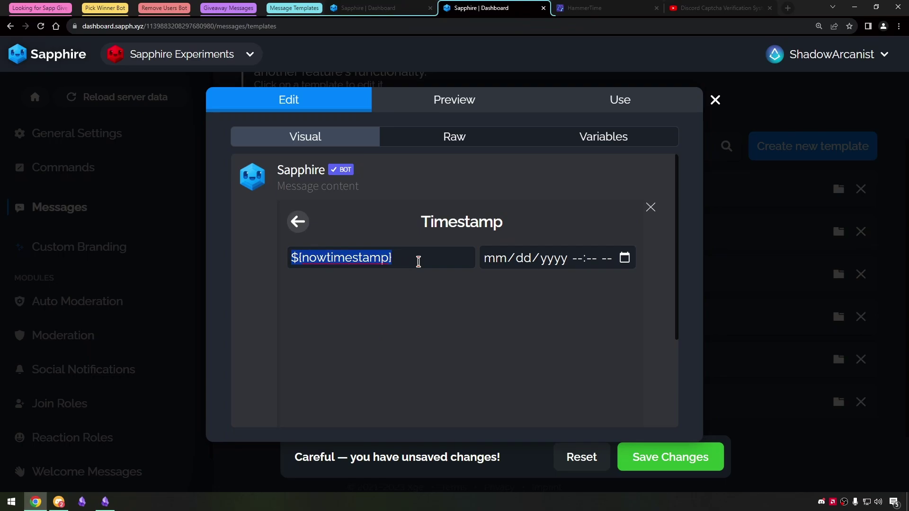
pyautogui.click(471, 100)
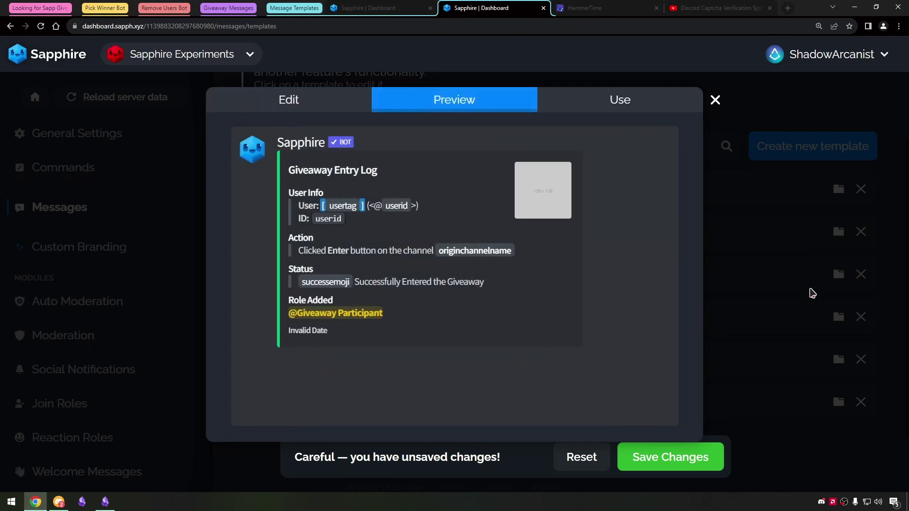
# Step: Open the Giveaway Manager Controls template and examine its verified emoji ID and somerole command mention in the editor and preview
pyautogui.click(812, 293)
pyautogui.click(350, 205)
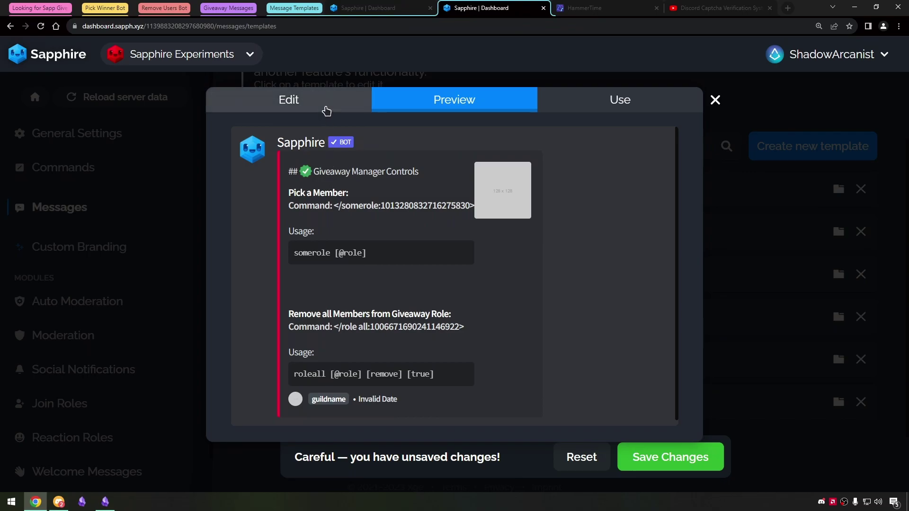
pyautogui.click(325, 107)
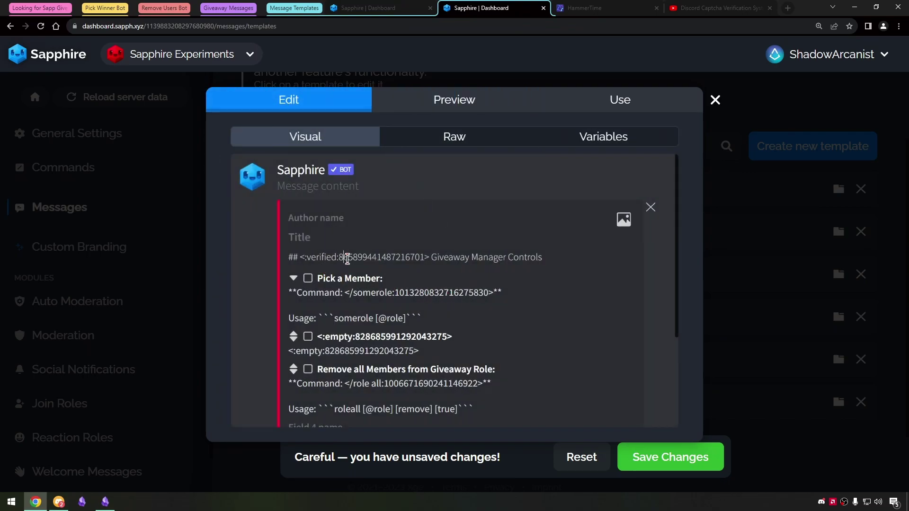
pyautogui.doubleClick(372, 258)
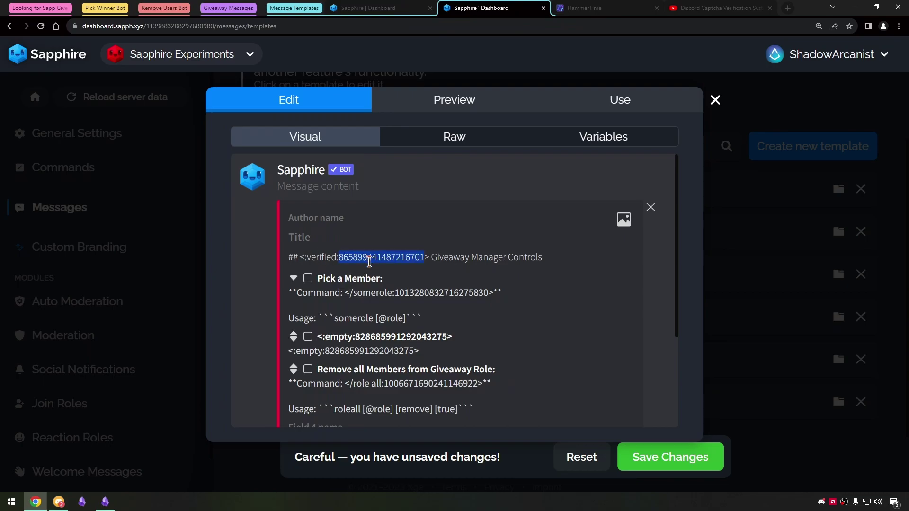
pyautogui.moveTo(387, 278); pyautogui.dragTo(493, 294)
pyautogui.click(453, 100)
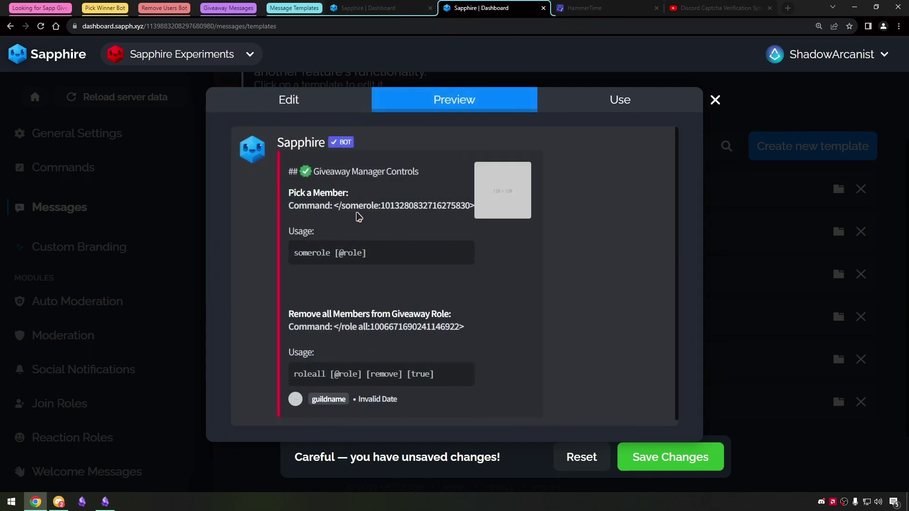
pyautogui.click(309, 109)
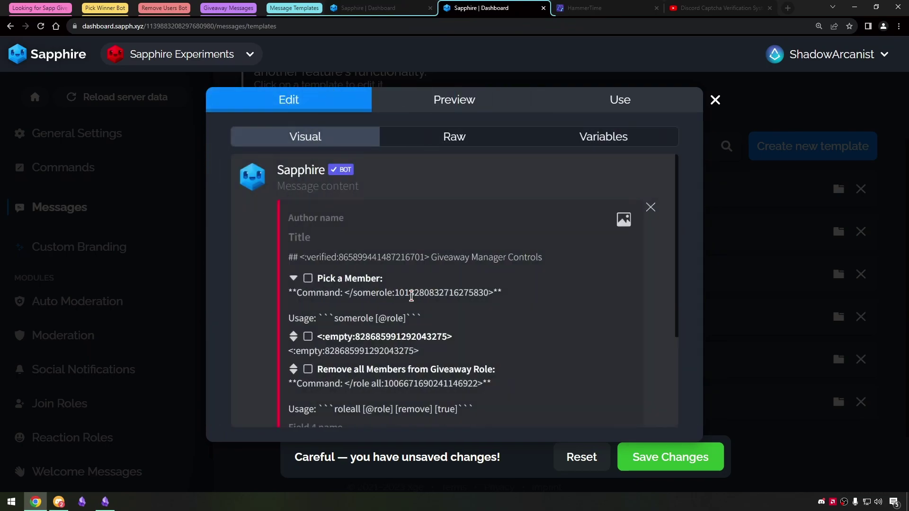
# Step: Switch to Discord's giveaway-controls channel, copy the command ID of random.bot's /somerole command, and clear the command draft
pyautogui.click(82, 502)
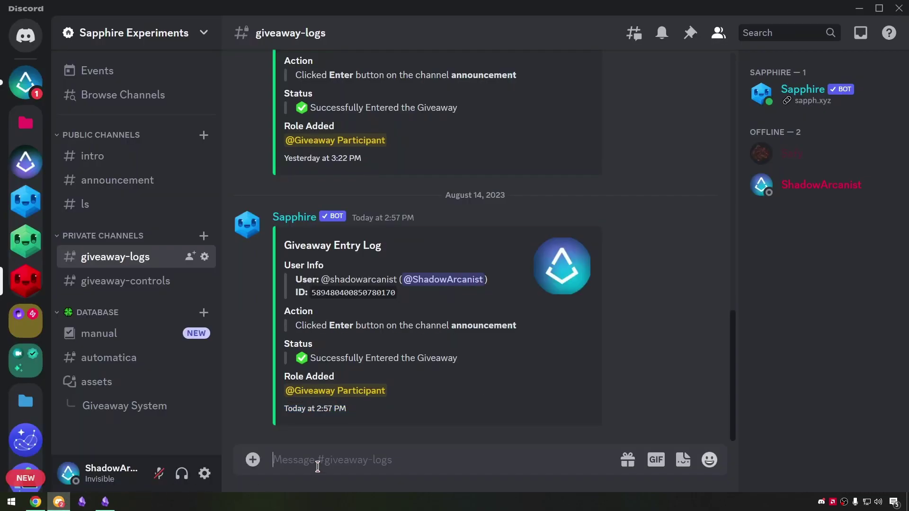
pyautogui.click(133, 288)
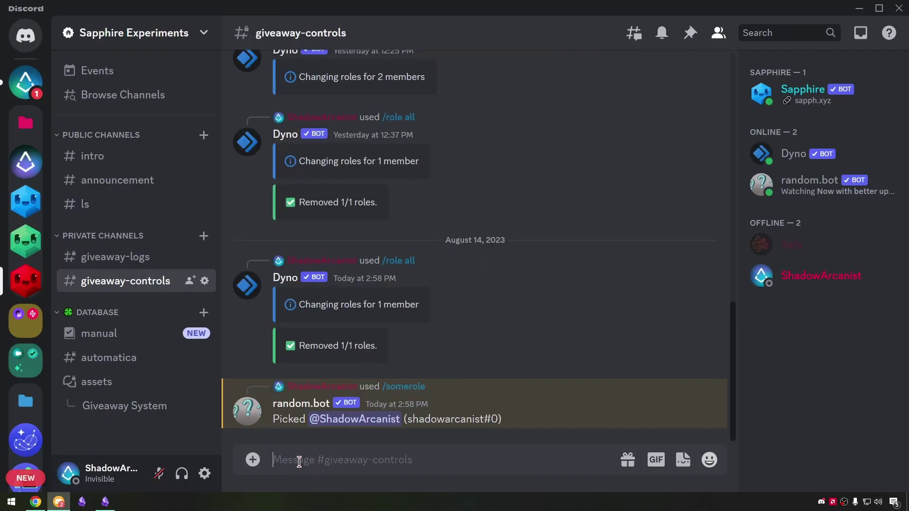
pyautogui.write('/')
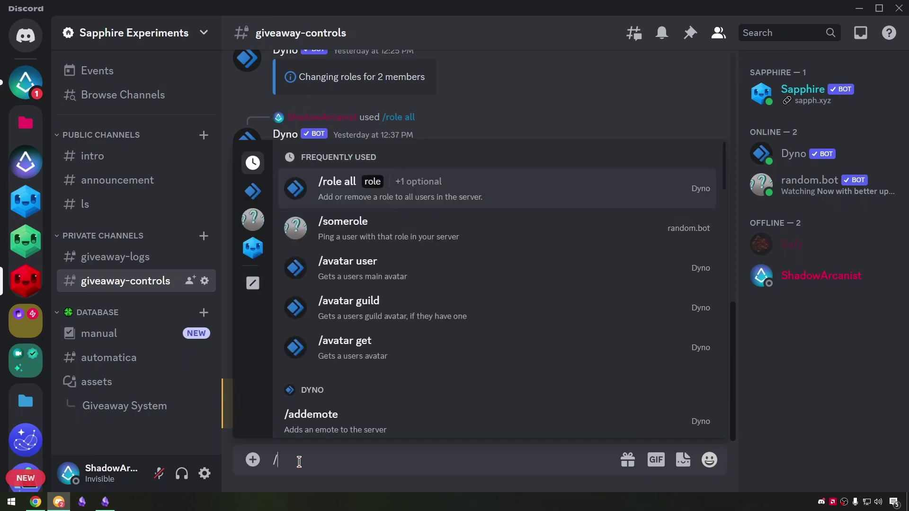
pyautogui.write('somerole')
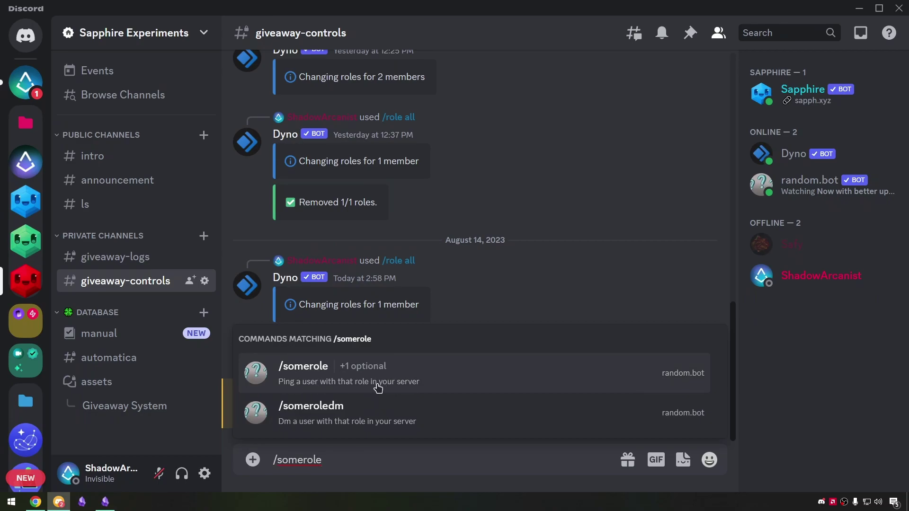
pyautogui.click(407, 388)
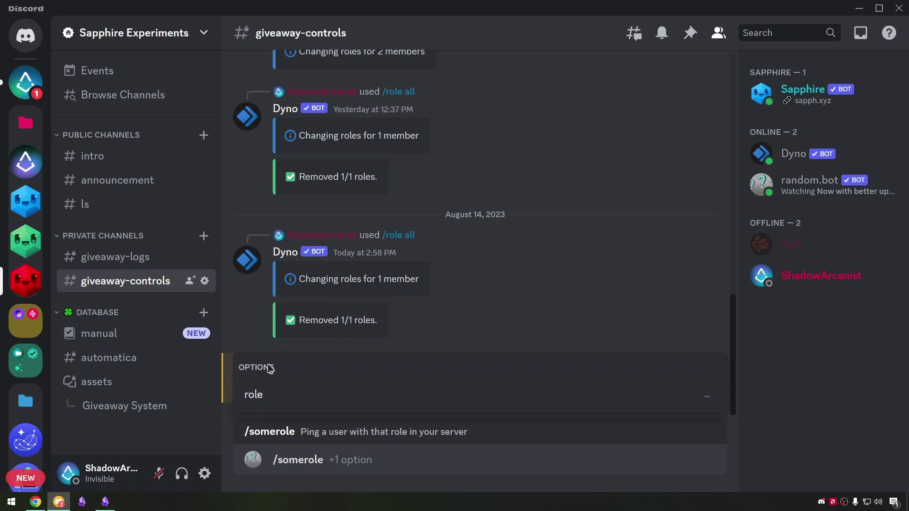
pyautogui.click(278, 394)
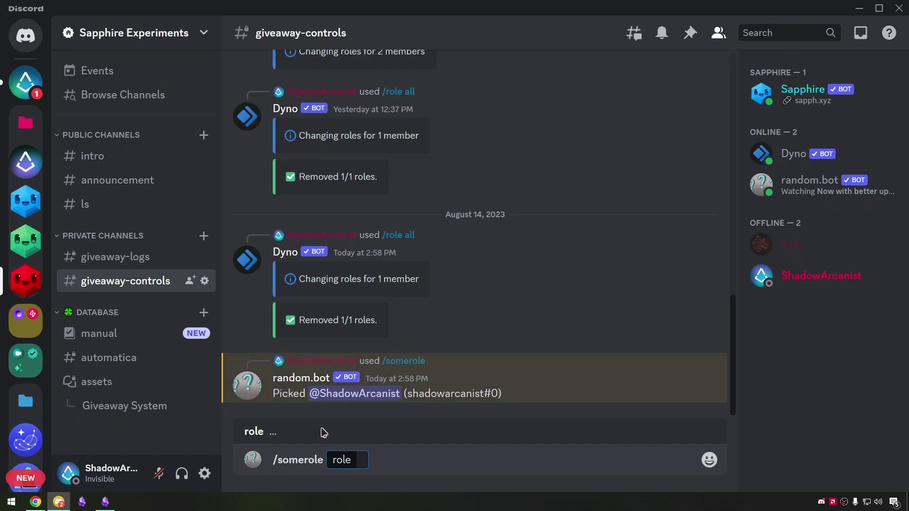
pyautogui.rightClick(296, 431)
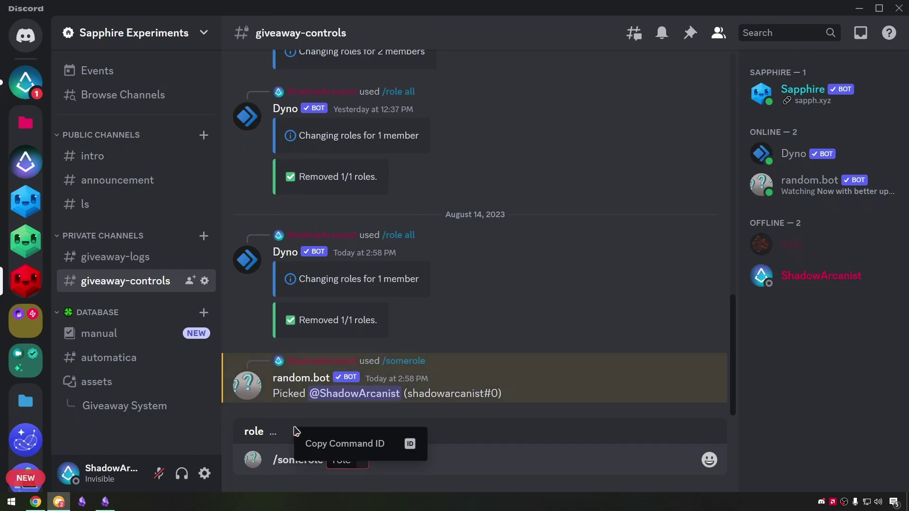
pyautogui.click(331, 447)
pyautogui.press('BackSpace')
pyautogui.press('BackSpace')
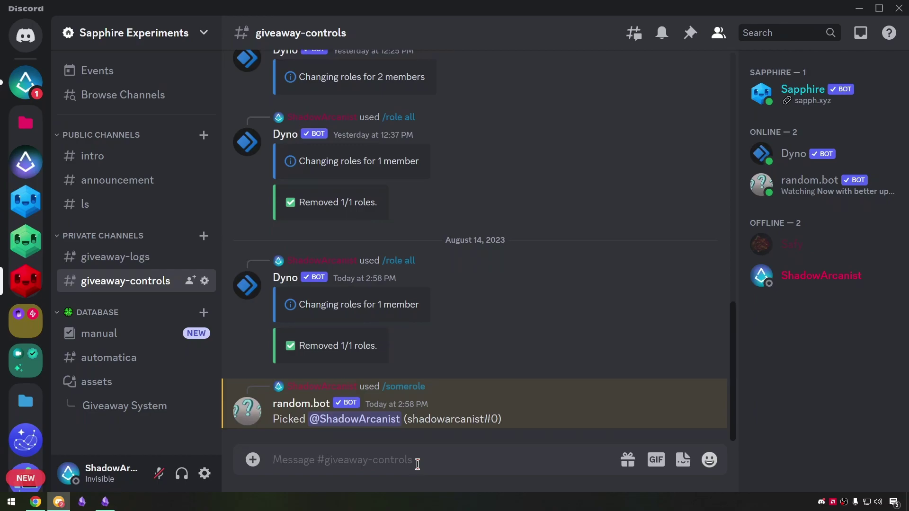
pyautogui.write('<>')
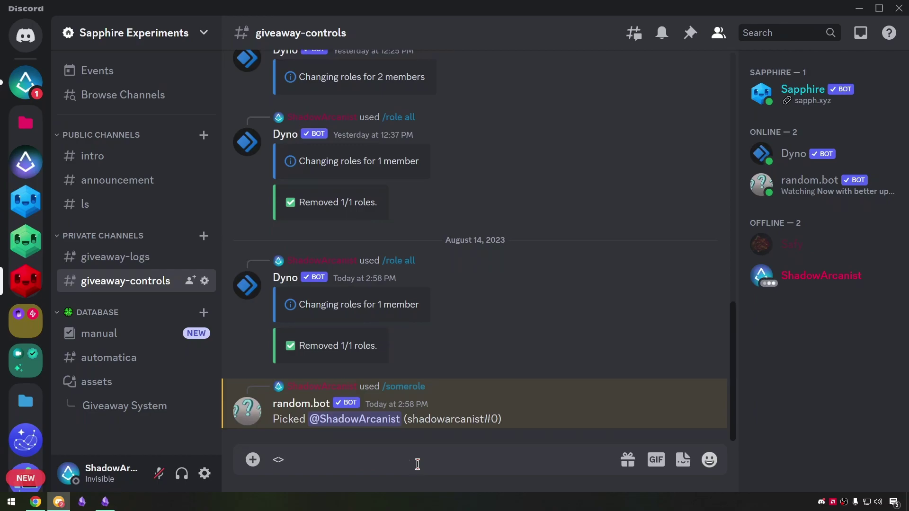
pyautogui.hotkey('alt', 'Tab')
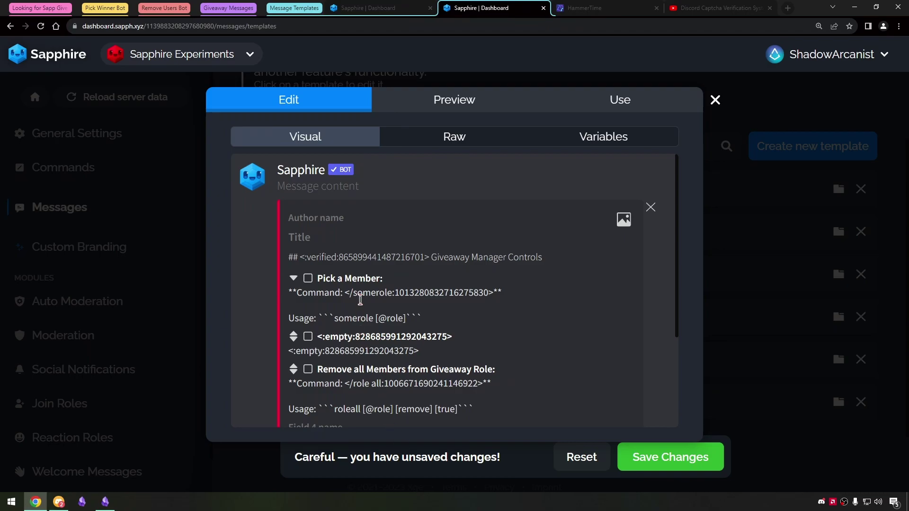
pyautogui.moveTo(353, 295); pyautogui.dragTo(395, 294)
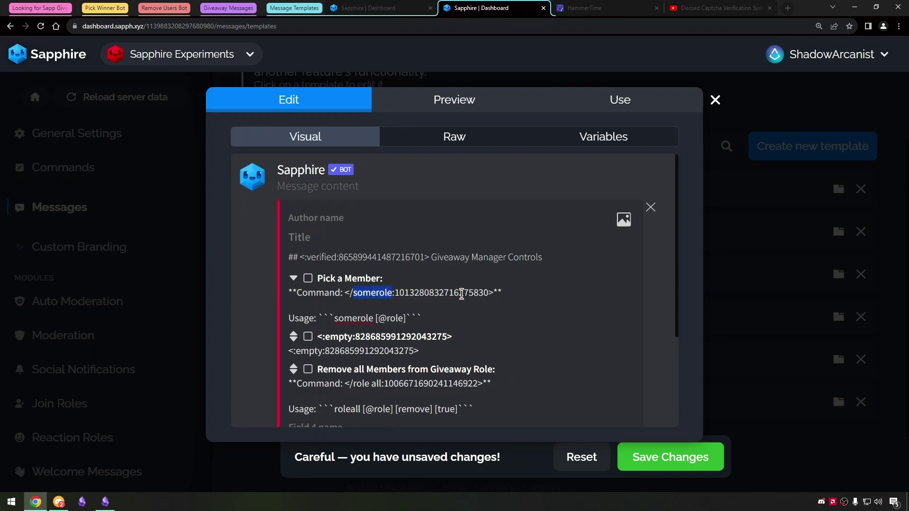
pyautogui.hotkey('alt', 'Tab')
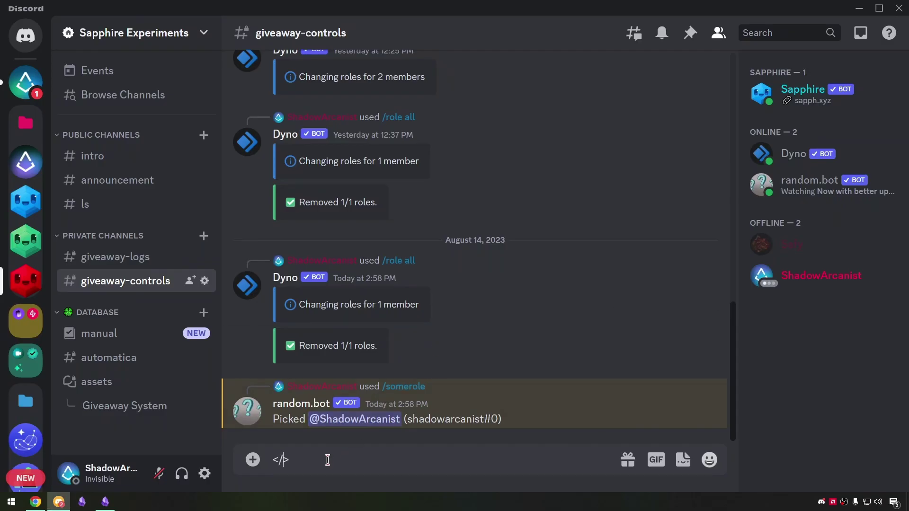
pyautogui.write('somerole')
pyautogui.hotkey('ctrl', 'v')
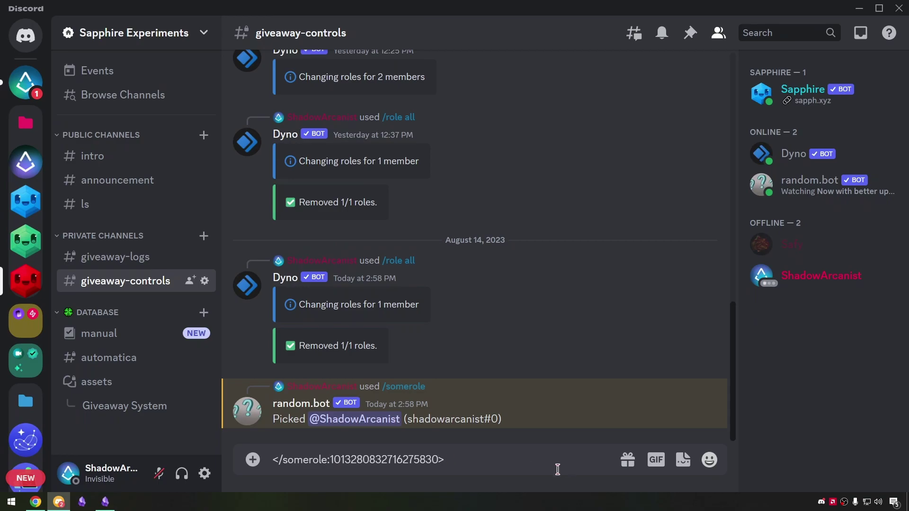
pyautogui.hotkey('ctrl', 'a')
pyautogui.hotkey('ctrl', 'x')
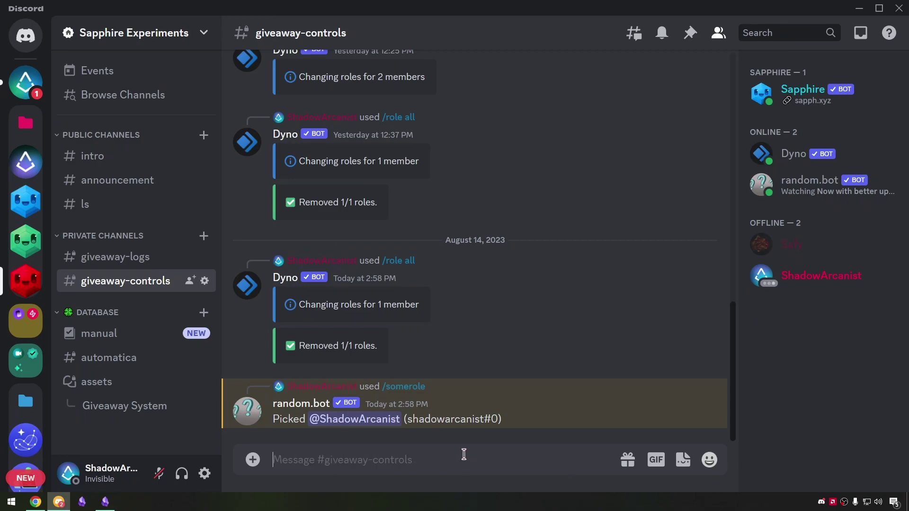
# Step: Launch the /somerole command from its posted mention, add the role option, and discard the draft without sending it
pyautogui.click(294, 420)
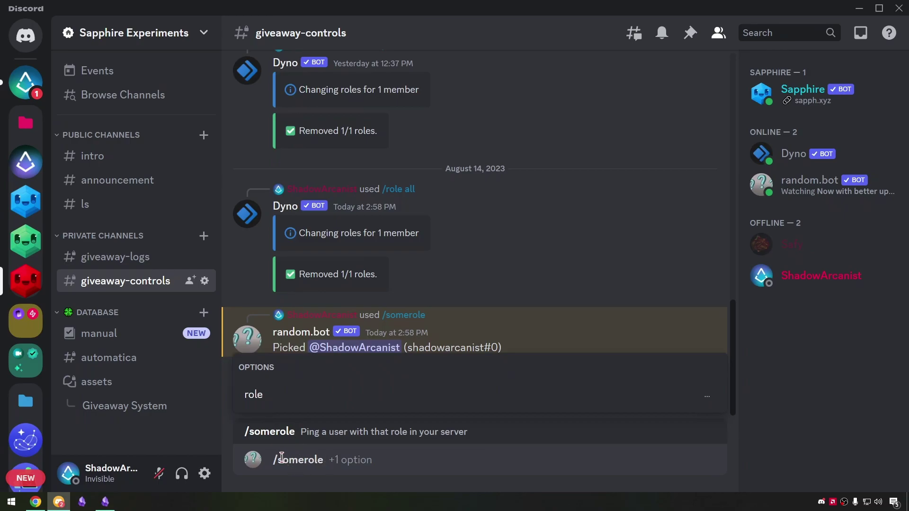
pyautogui.click(318, 400)
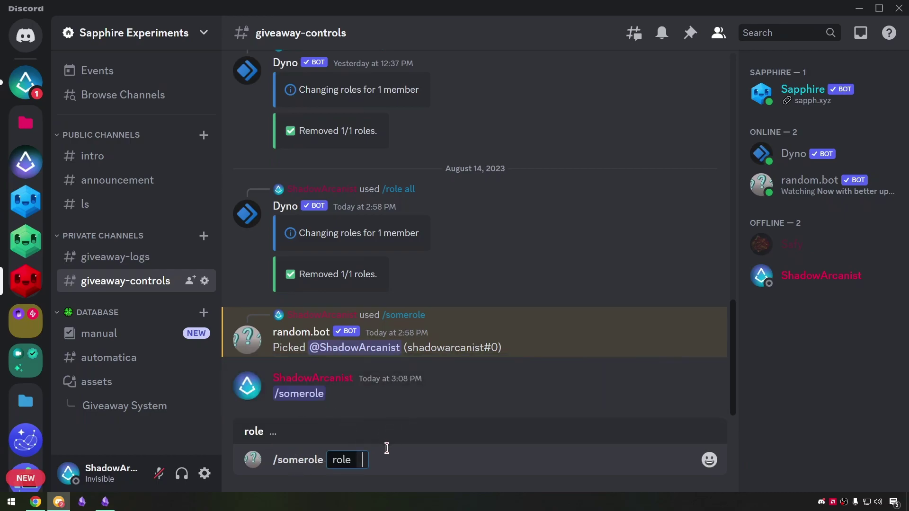
pyautogui.press('BackSpace')
pyautogui.press('BackSpace')
# Step: Switch to the Sapphire dashboard, preview the Manager Controls template, and examine the config default command's usage under Sapphire Lab
pyautogui.click(103, 503)
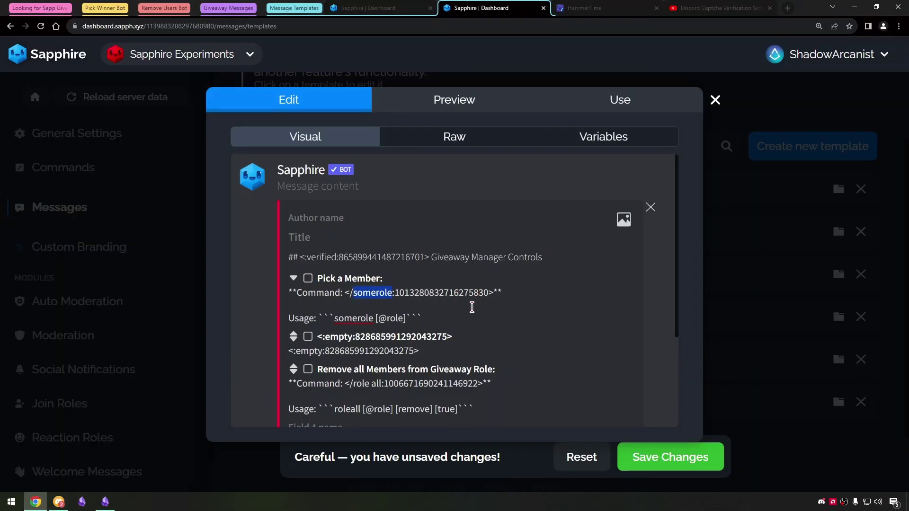
pyautogui.click(450, 100)
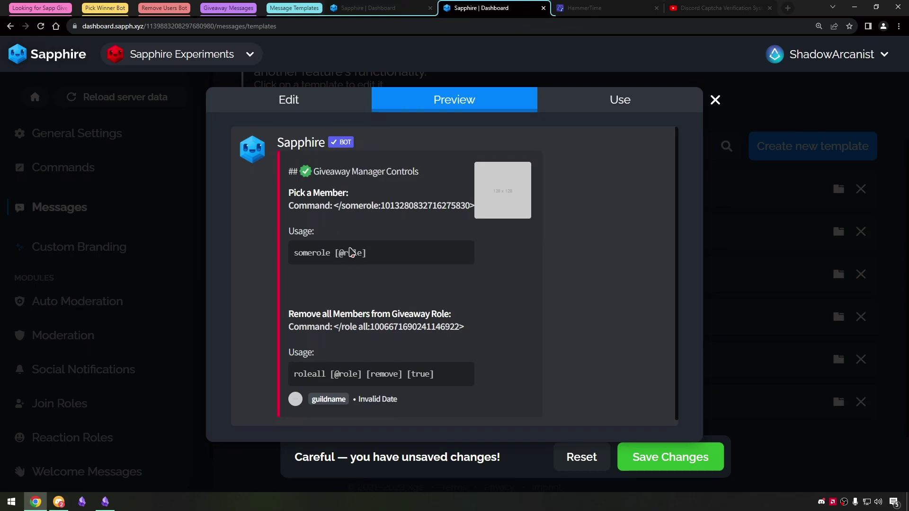
pyautogui.click(374, 8)
pyautogui.click(182, 213)
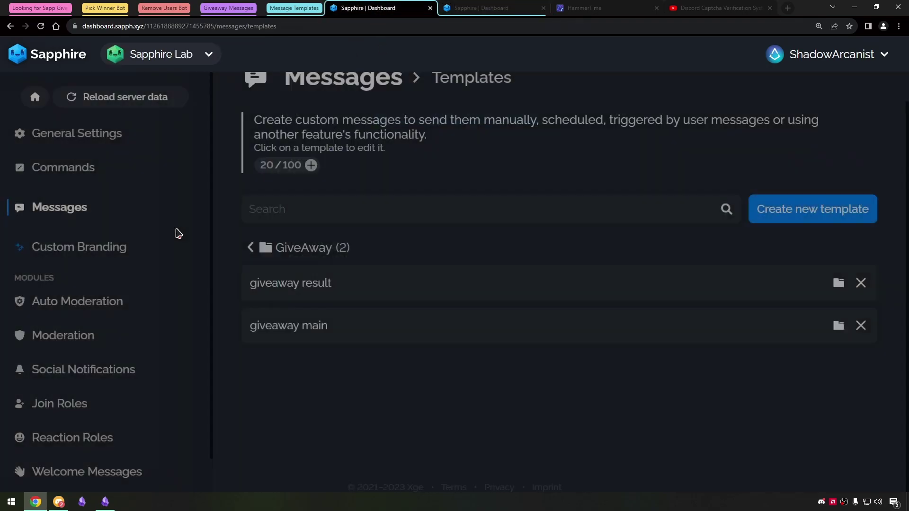
pyautogui.click(66, 207)
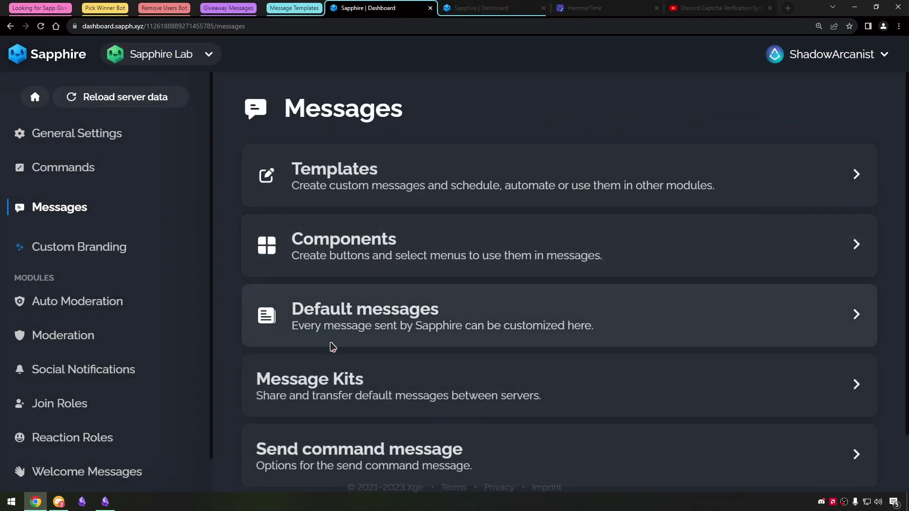
pyautogui.scroll(-1, 331, 348)
pyautogui.click(96, 180)
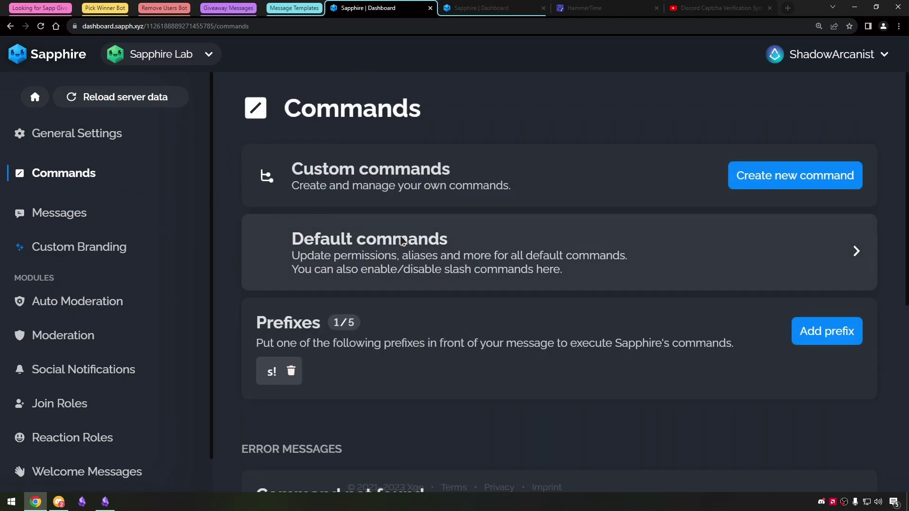
pyautogui.click(405, 248)
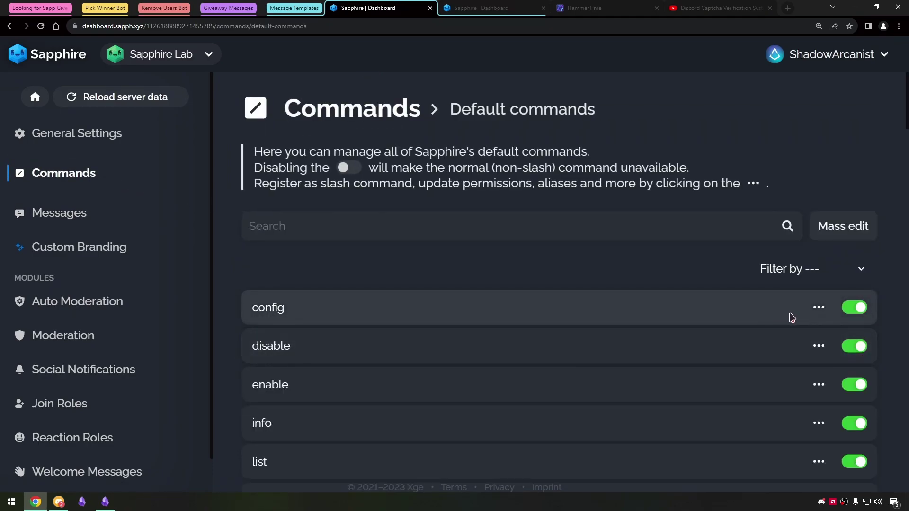
pyautogui.click(818, 307)
pyautogui.click(662, 313)
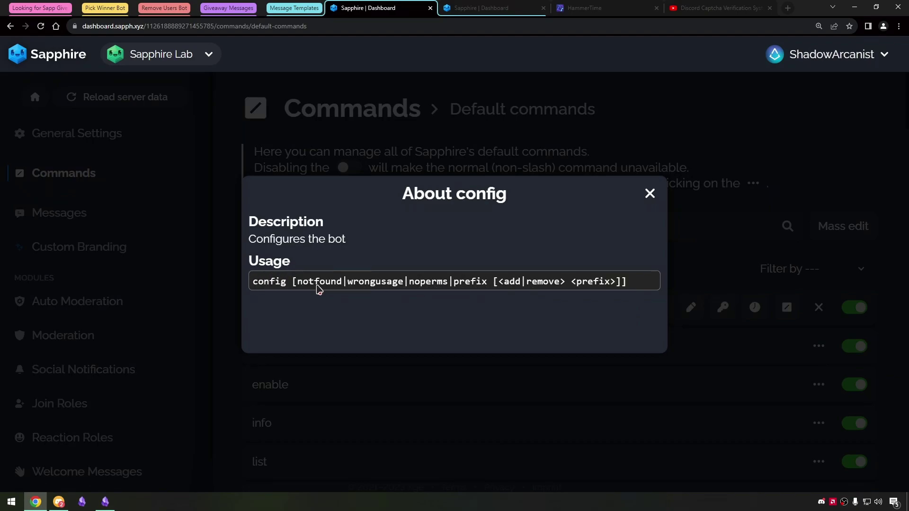
# Step: Return to the Sapphire Experiments server's Manager Controls template and examine its preview, thumbnail setting and guildiconurl footer icon
pyautogui.click(493, 6)
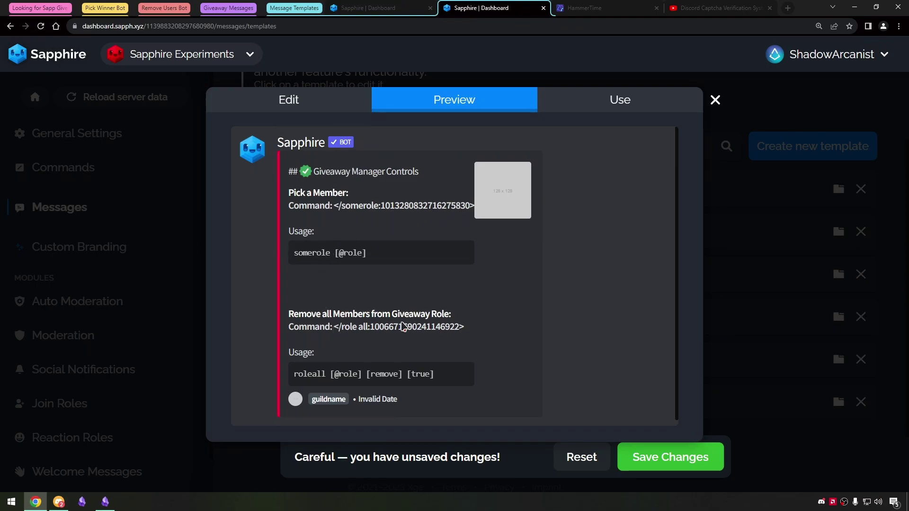
pyautogui.scroll(-1, 402, 326)
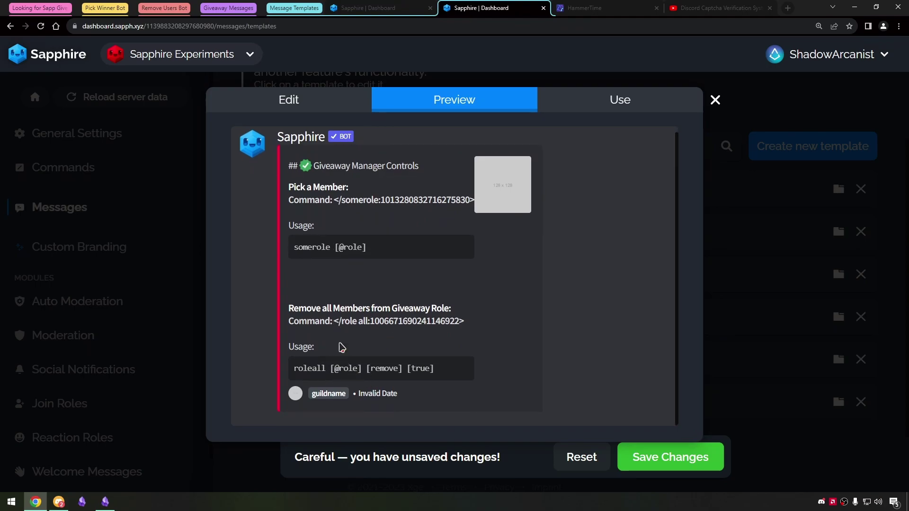
pyautogui.click(311, 110)
pyautogui.scroll(-1, 623, 198)
pyautogui.click(623, 174)
pyautogui.scroll(1, 559, 241)
pyautogui.moveTo(436, 253); pyautogui.dragTo(304, 257)
pyautogui.click(297, 223)
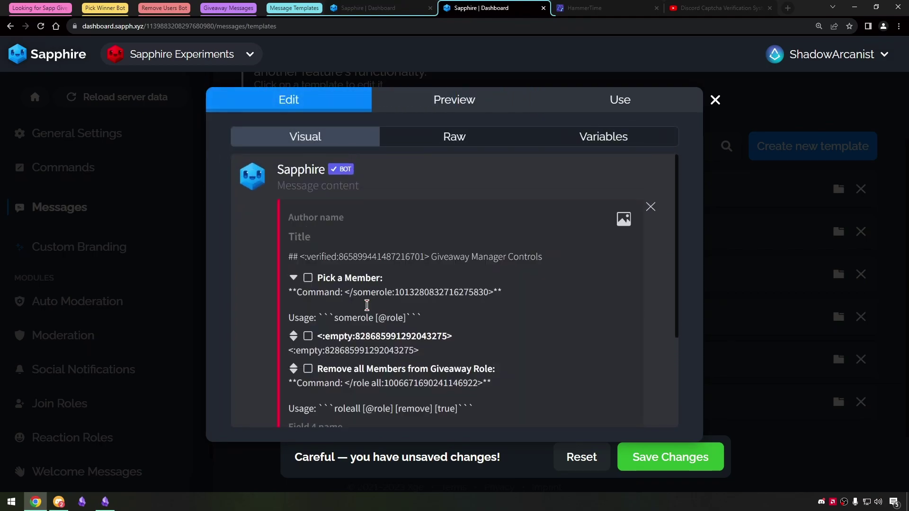
pyautogui.scroll(-3, 366, 306)
pyautogui.click(312, 355)
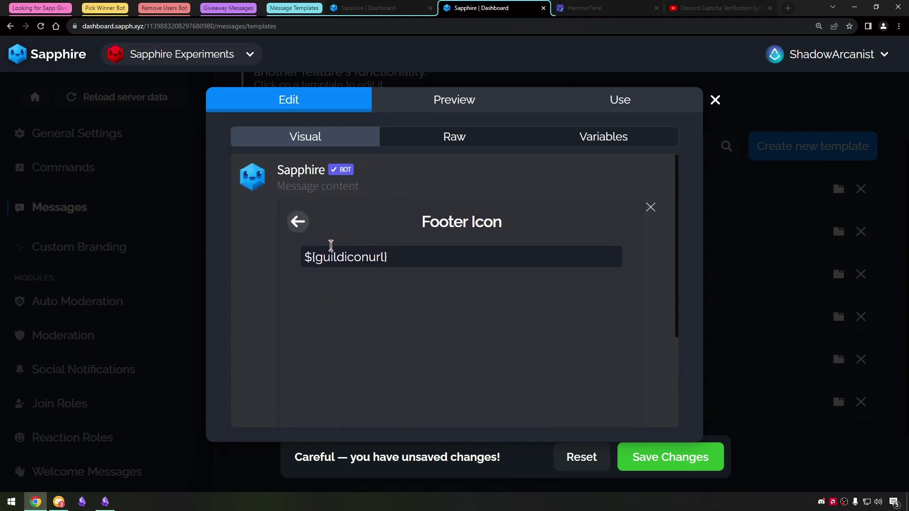
pyautogui.click(297, 221)
pyautogui.scroll(-3, 386, 374)
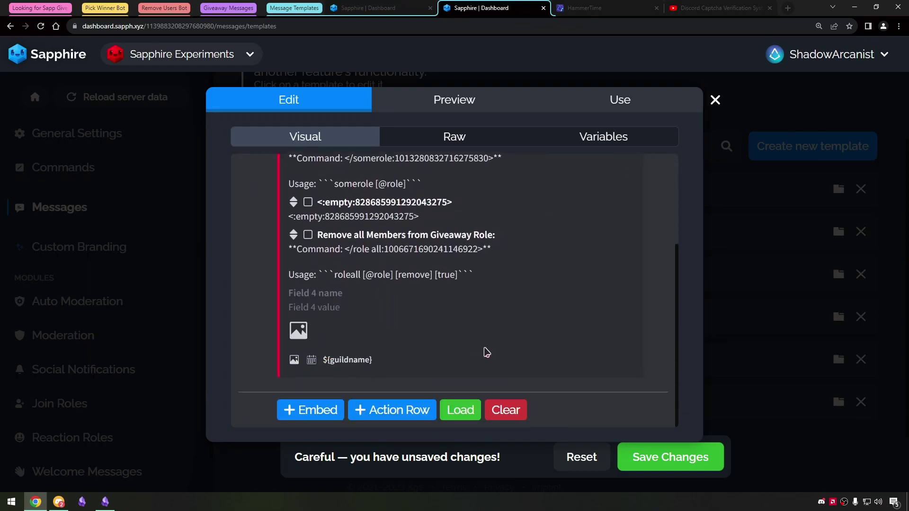
# Step: Close the template, discard the dashboard's unsaved changes, and switch to the announcement channel in Discord
pyautogui.click(715, 101)
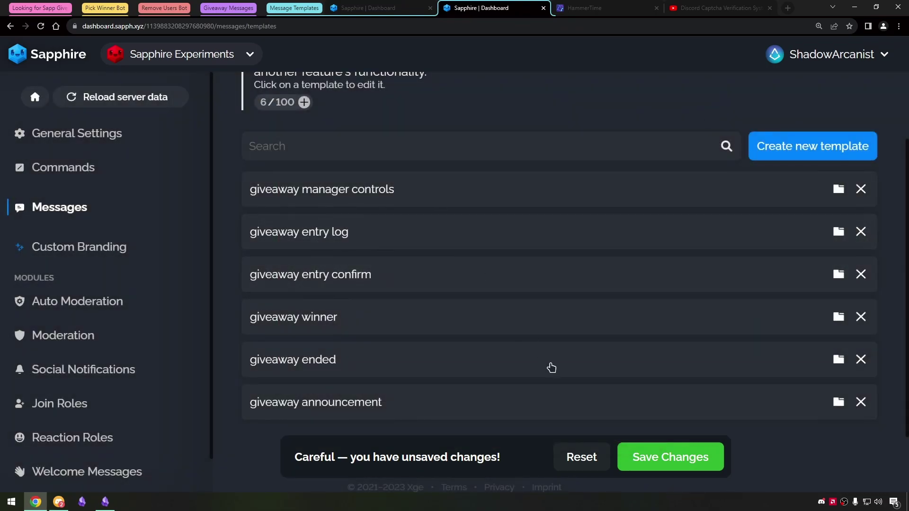
pyautogui.click(581, 456)
pyautogui.click(100, 502)
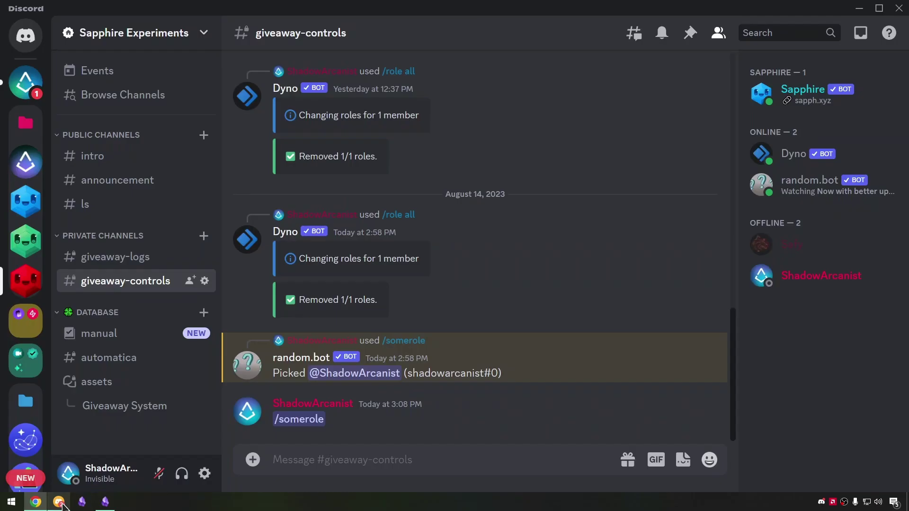
pyautogui.click(125, 180)
pyautogui.scroll(2, 400, 357)
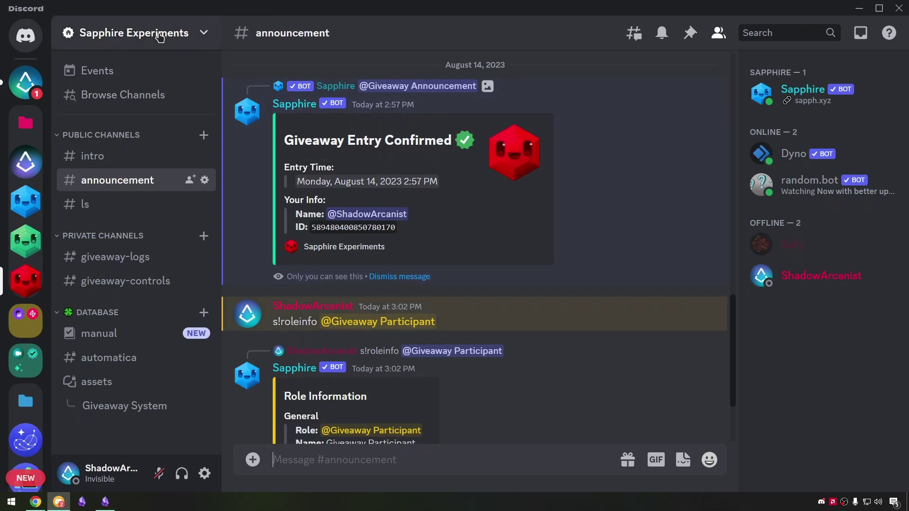
# Step: Create a server role named "Giveaway WInner" in the Sapphire Experiments server, save it, and leave the server settings
pyautogui.click(156, 34)
pyautogui.click(137, 124)
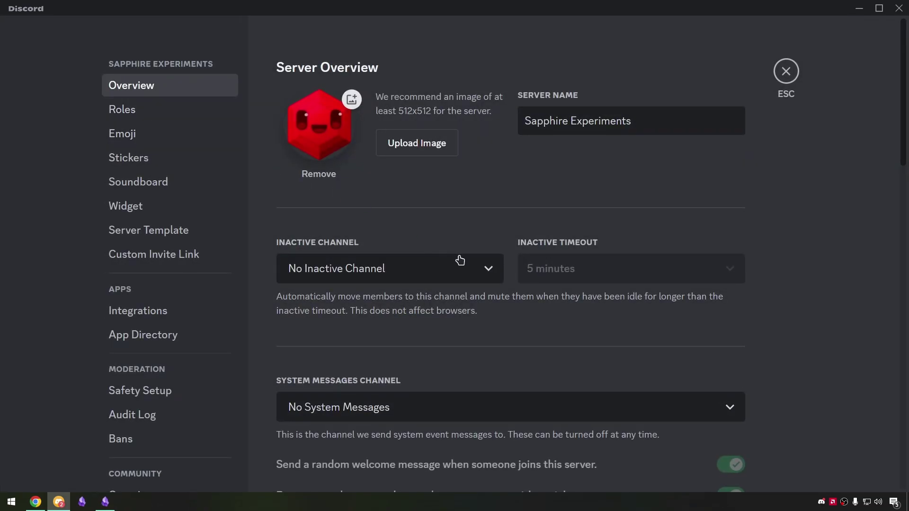
pyautogui.click(155, 119)
pyautogui.click(686, 204)
pyautogui.tripleClick(507, 172)
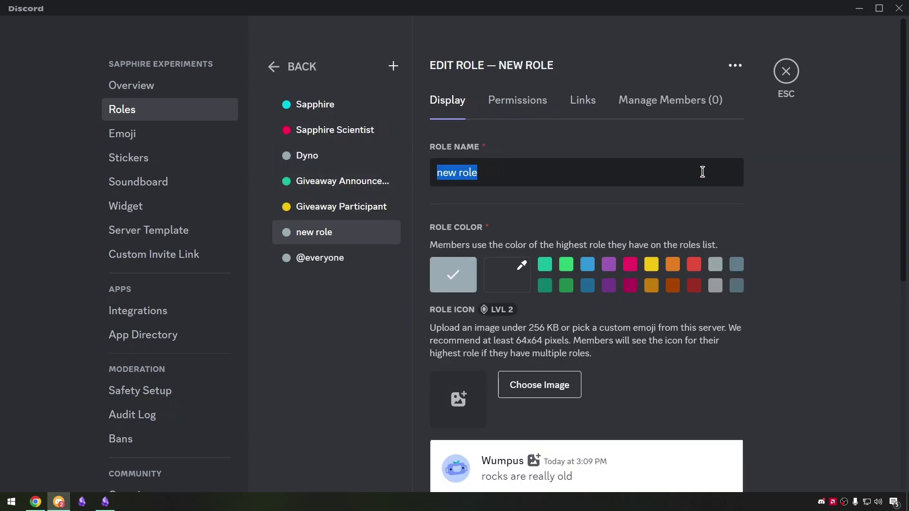
pyautogui.press('BackSpace')
pyautogui.write('Giveaway WInner')
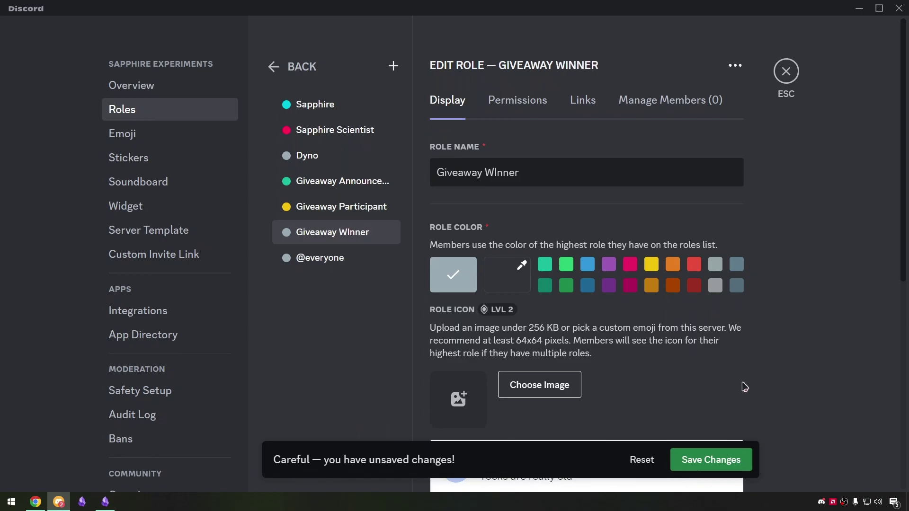
pyautogui.click(713, 462)
pyautogui.click(785, 78)
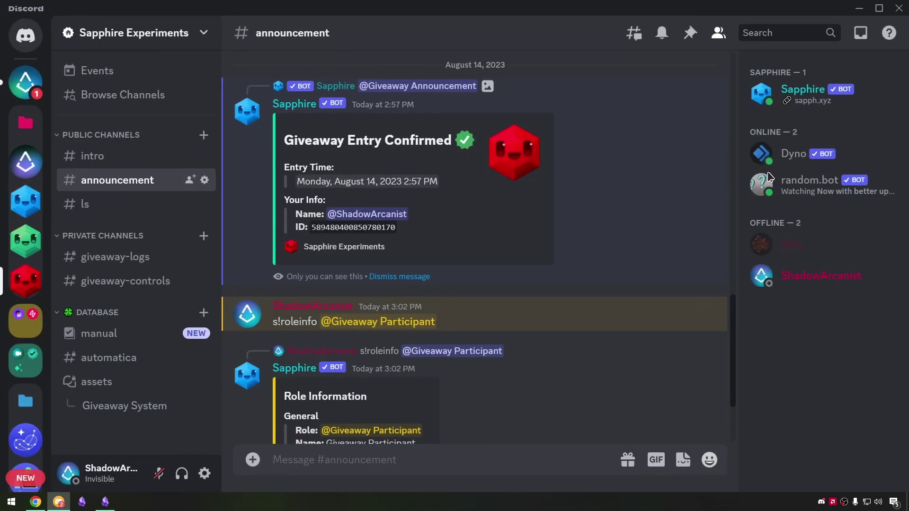
# Step: Examine the roles that can be assigned to your own member entry, including Giveaway WInner, and dismiss the list
pyautogui.rightClick(814, 277)
pyautogui.moveTo(745, 435)
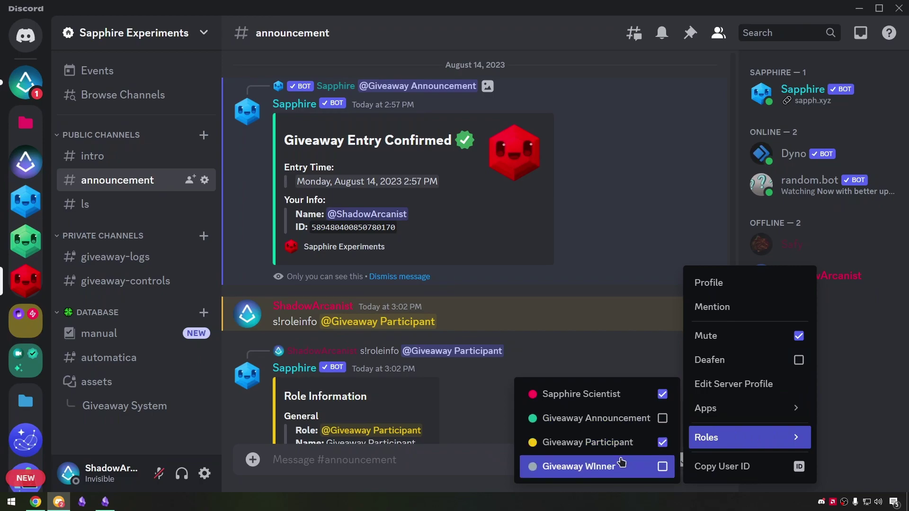
pyautogui.click(868, 400)
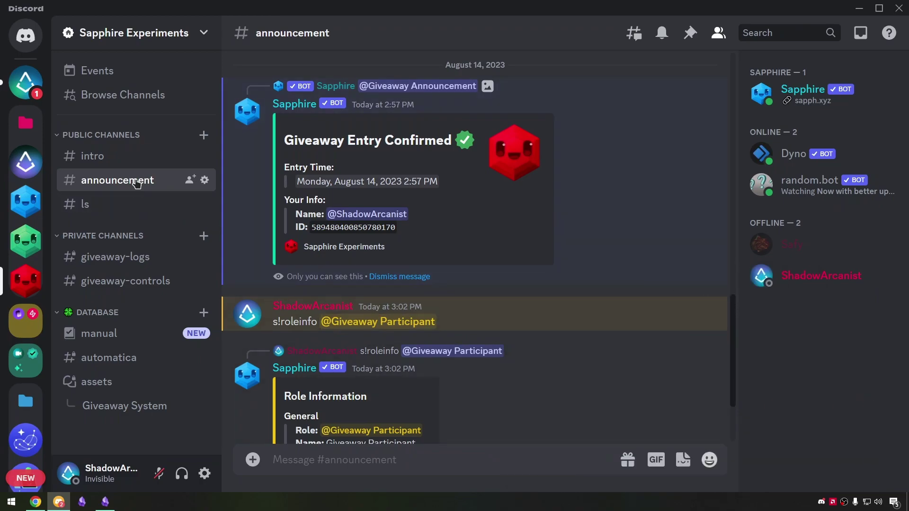
# Step: Find the winner announcement in the announcement channel and highlight its instructions under How to Claim the Prize
pyautogui.scroll(6, 405, 284)
pyautogui.scroll(-2, 406, 284)
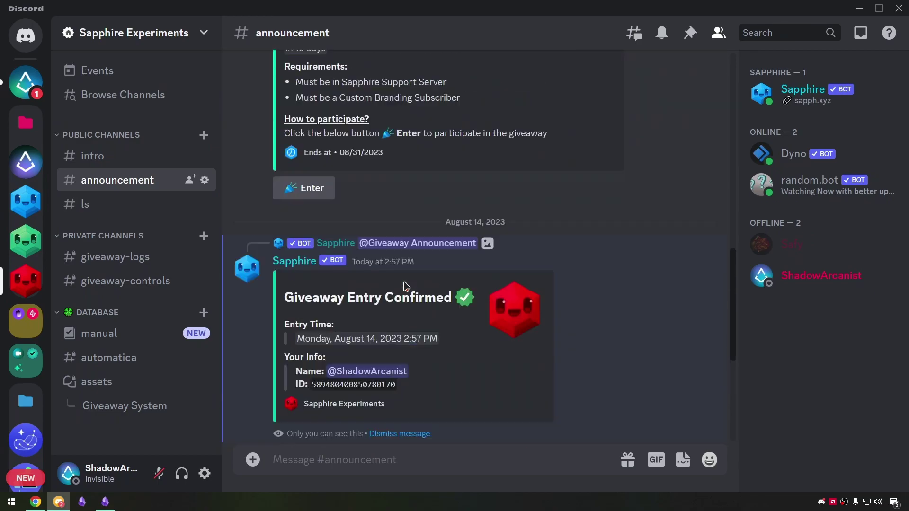
pyautogui.scroll(9, 412, 286)
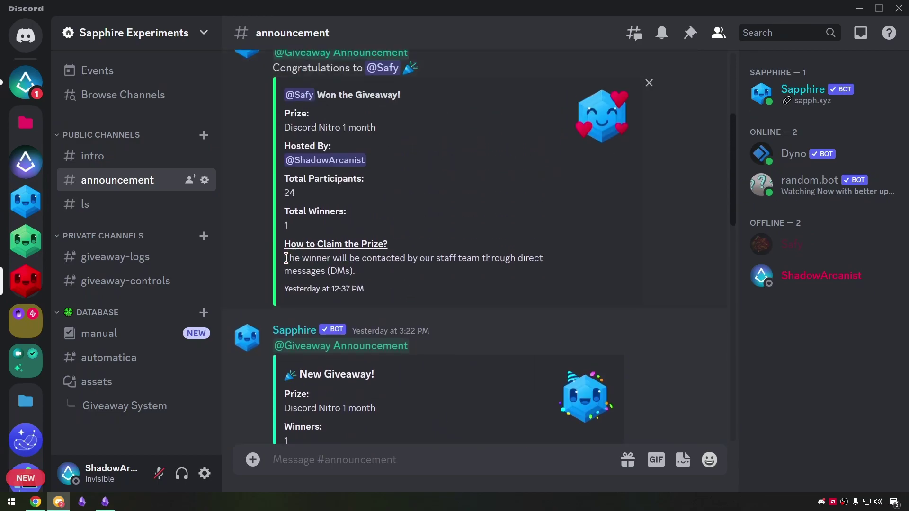
pyautogui.moveTo(286, 258); pyautogui.dragTo(495, 273)
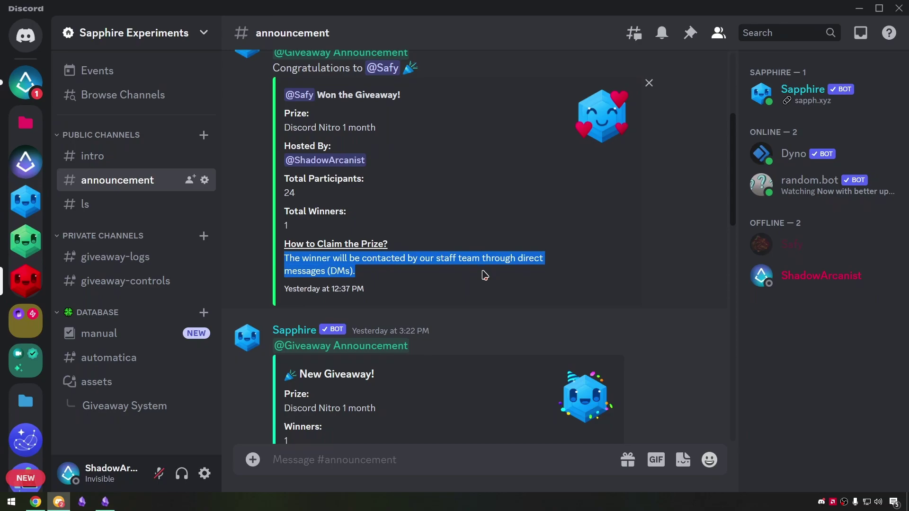
pyautogui.scroll(3, 479, 284)
pyautogui.click(463, 321)
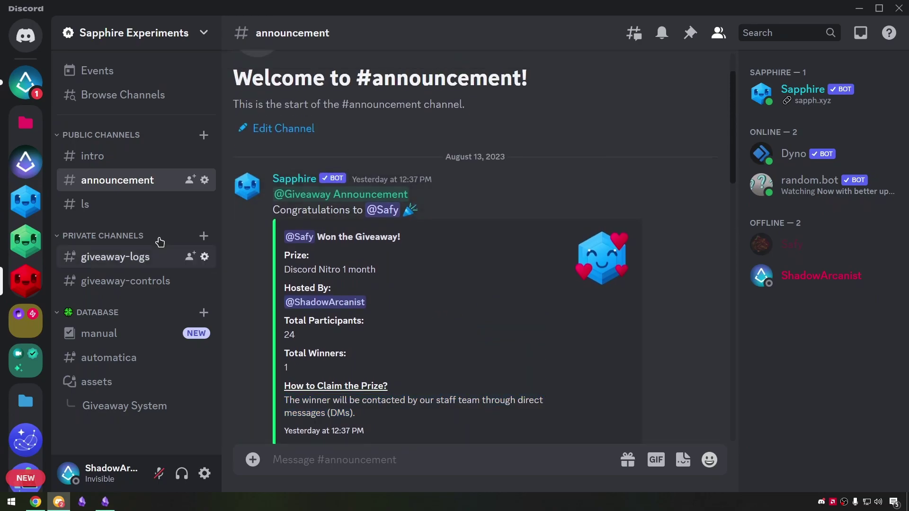
# Step: Switch to the tickets channel in the Shadow's Tranquility server and examine the ticket types offered in the Support Tickets message
pyautogui.click(35, 81)
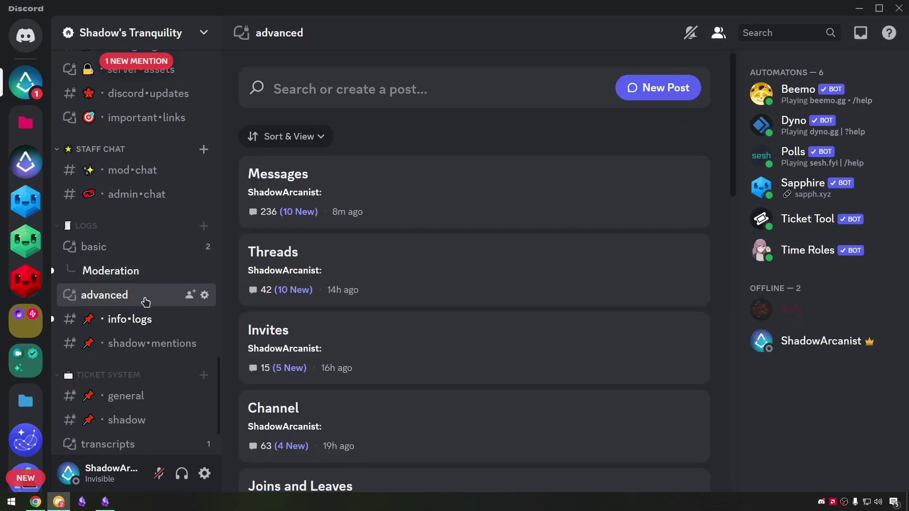
pyautogui.scroll(5, 142, 298)
pyautogui.scroll(-2, 402, 198)
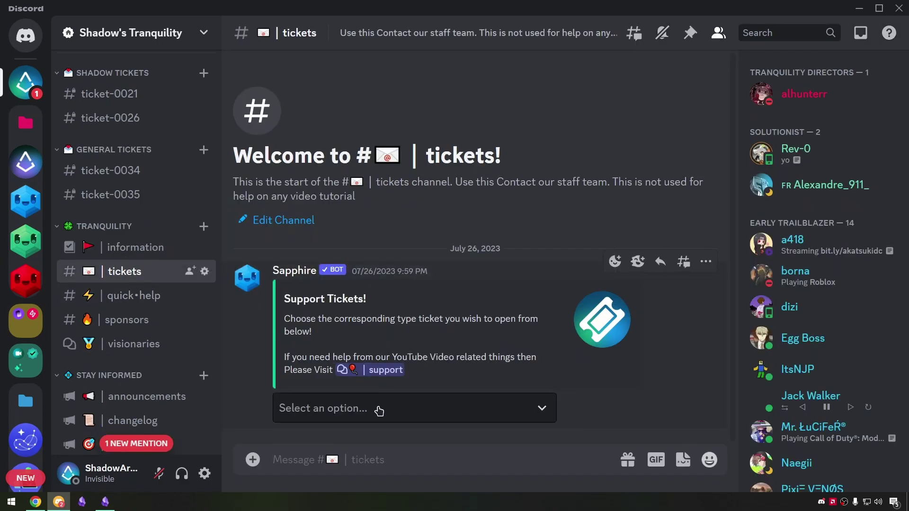
pyautogui.click(377, 408)
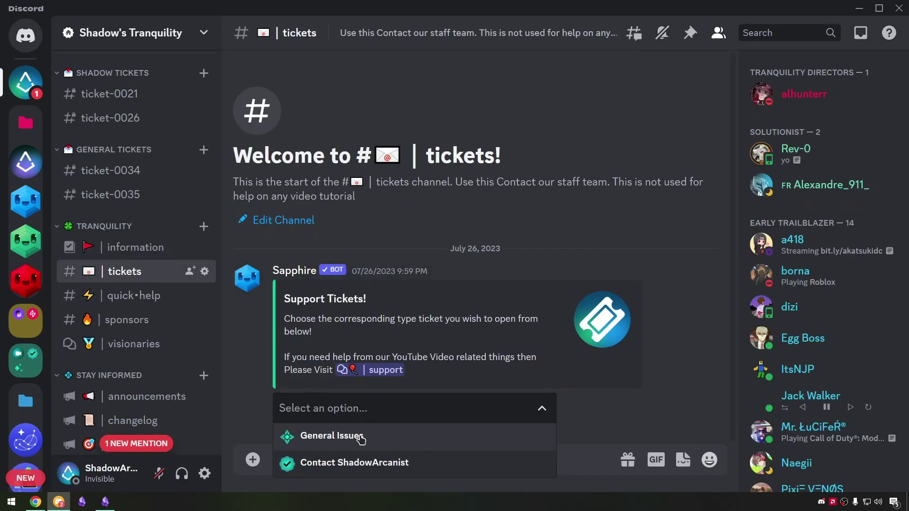
pyautogui.scroll(-10, 812, 366)
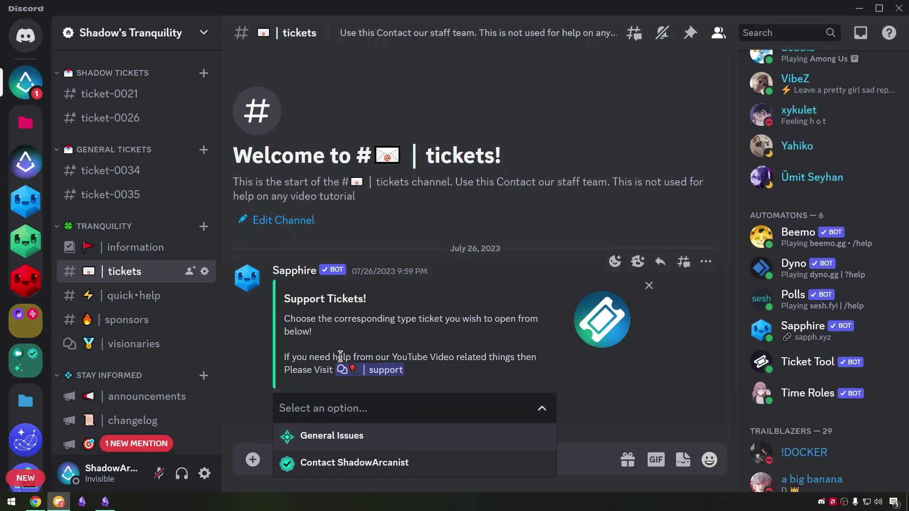
pyautogui.scroll(-5, 172, 325)
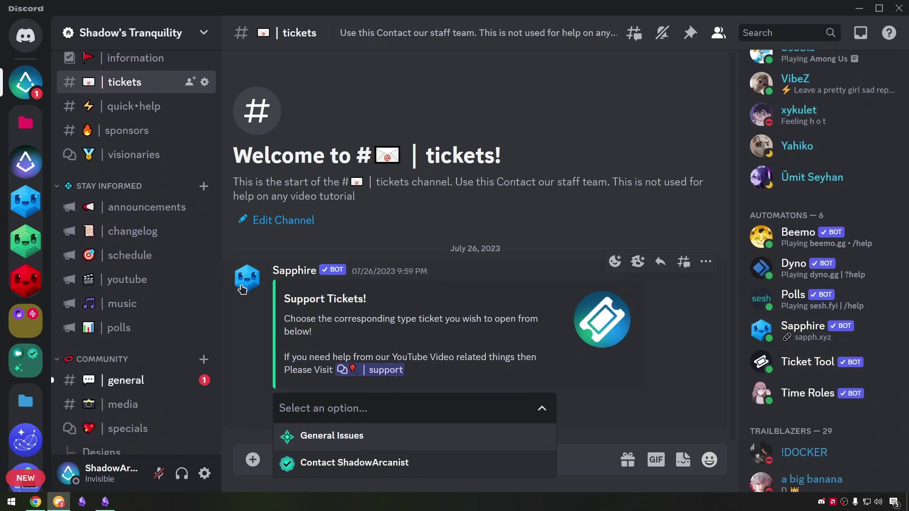
# Step: Return to the Sapphire Experiments announcement channel and copy the user ID of the mentioned giveaway winner
pyautogui.click(27, 237)
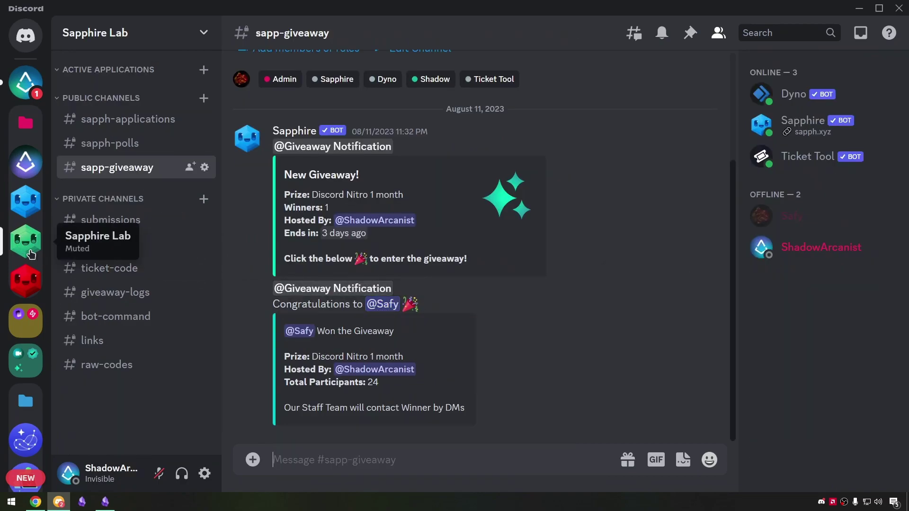
pyautogui.click(28, 289)
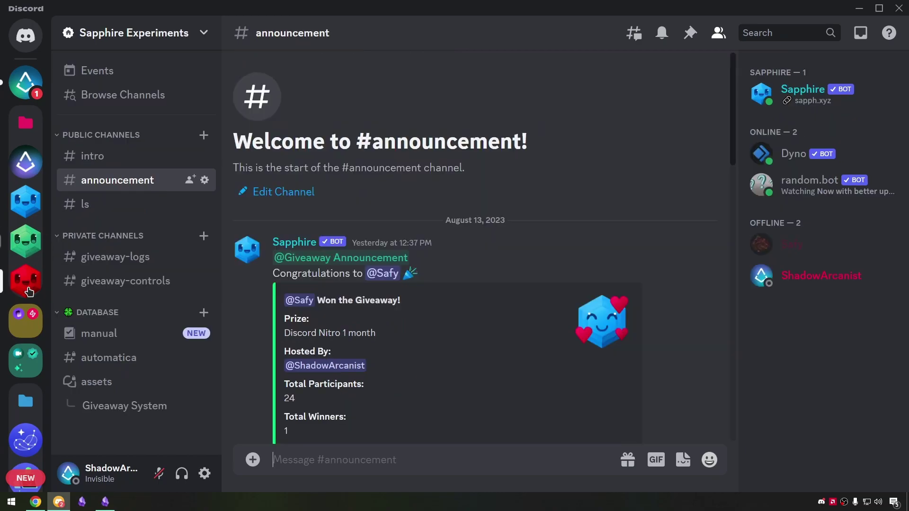
pyautogui.click(382, 274)
pyautogui.click(382, 275)
pyautogui.rightClick(385, 276)
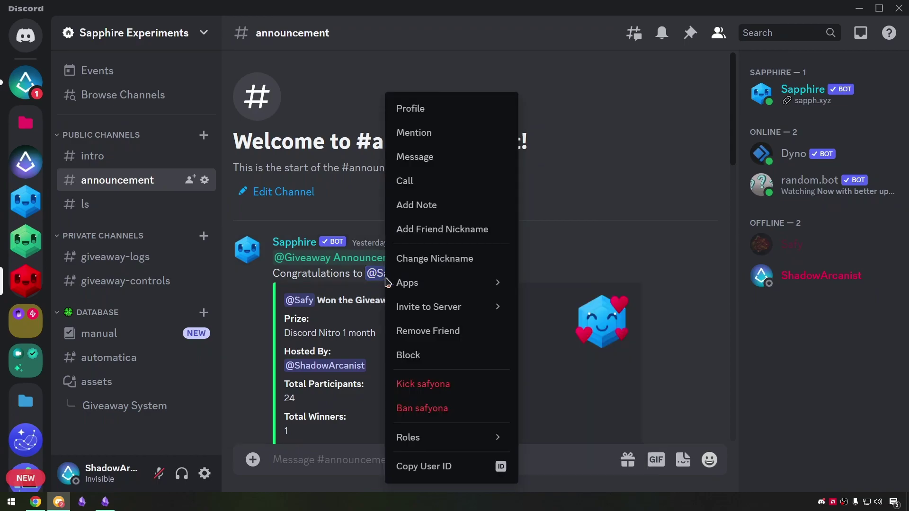
pyautogui.click(458, 464)
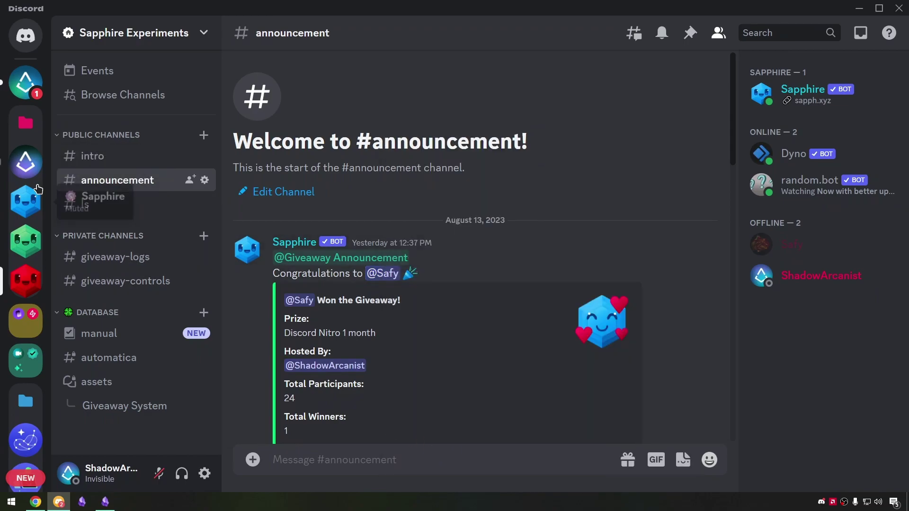
# Step: Open a ticket for the winner by sending $new with the copied user ID in the Shadow's Tranquility server's shadow channel
pyautogui.click(26, 82)
pyautogui.scroll(-5, 135, 231)
pyautogui.scroll(-15, 135, 231)
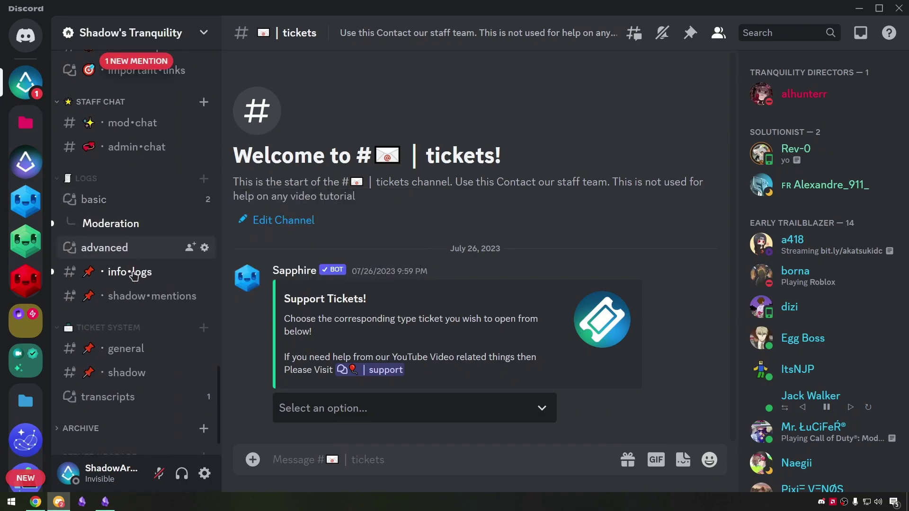
pyautogui.click(132, 374)
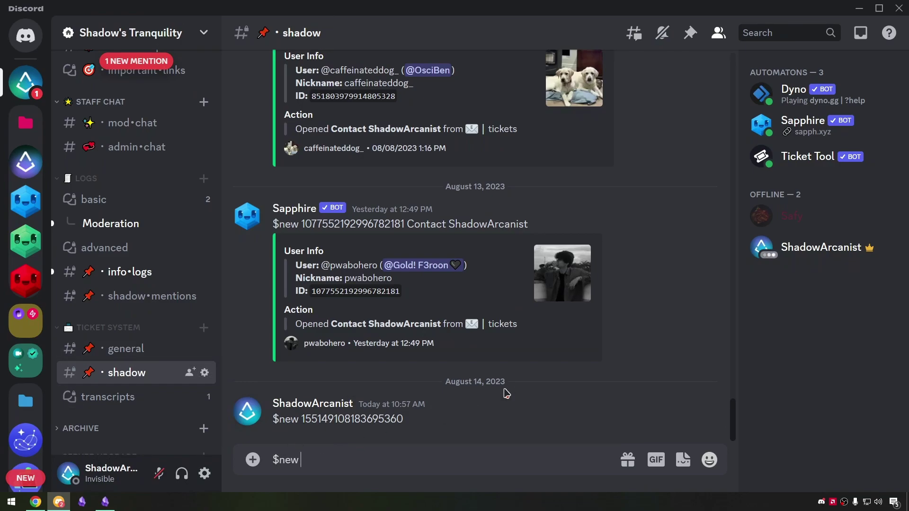
pyautogui.hotkey('ctrl', 'v')
pyautogui.press('Return')
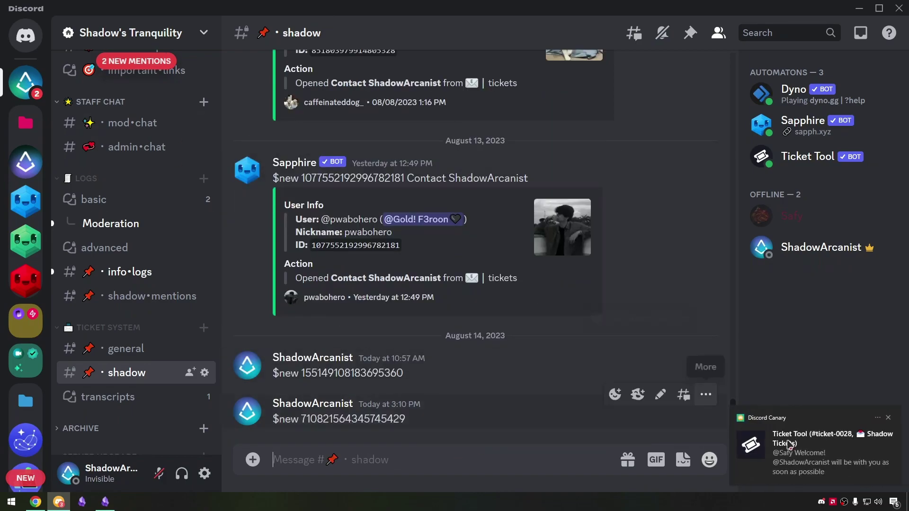
# Step: Go to the newly created ticket-0028 channel, check the winner's member profile, and close the profile
pyautogui.click(826, 455)
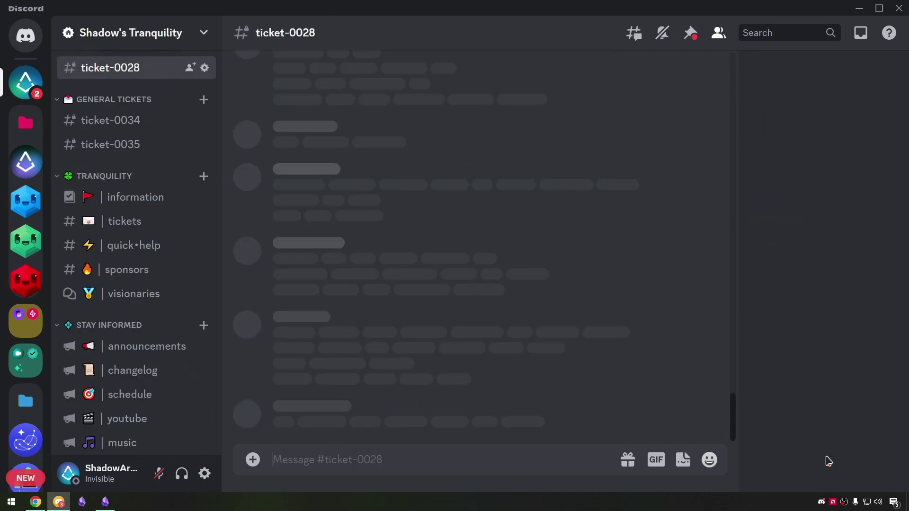
pyautogui.scroll(3, 121, 196)
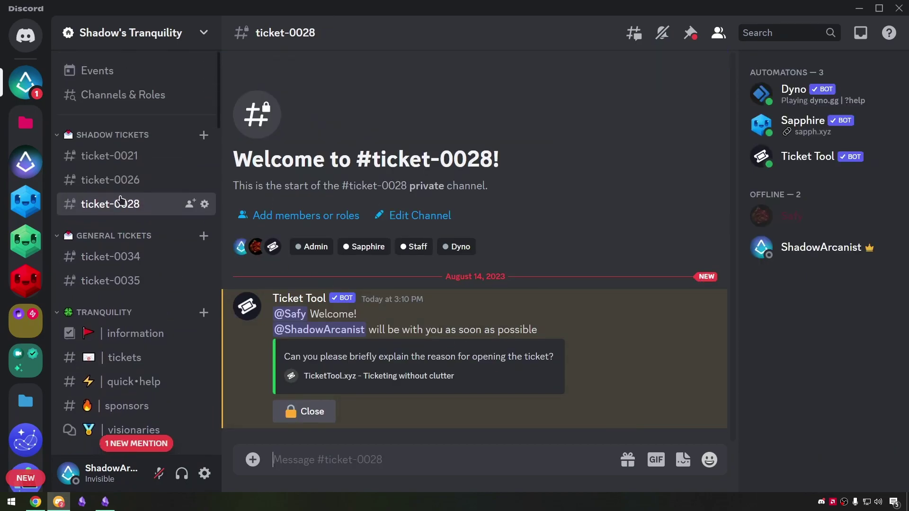
pyautogui.click(822, 222)
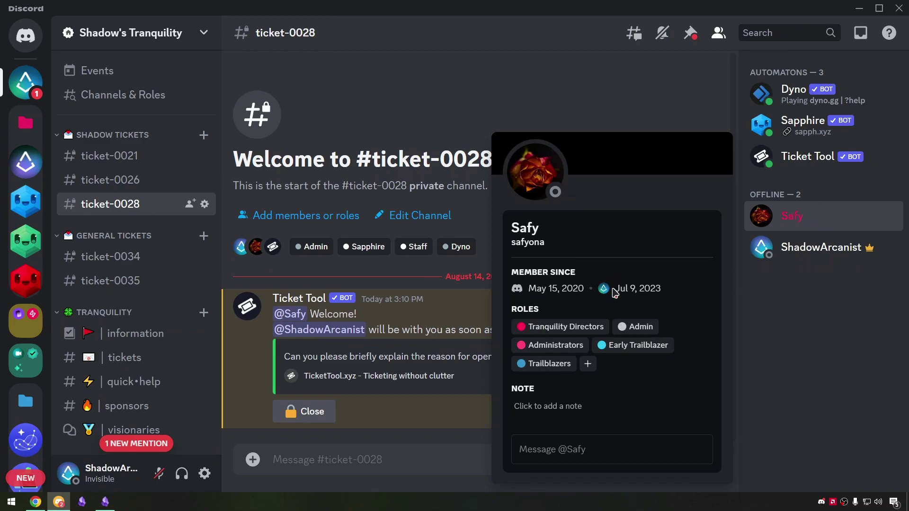
pyautogui.click(817, 335)
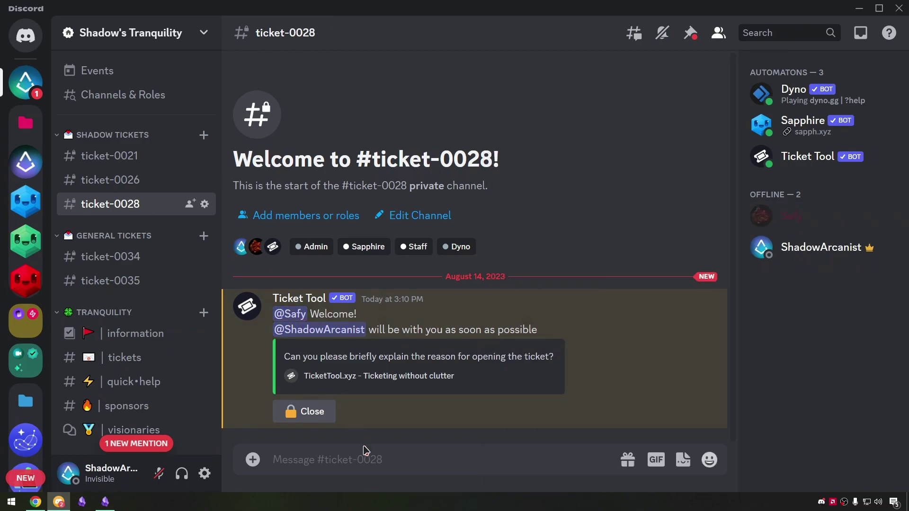